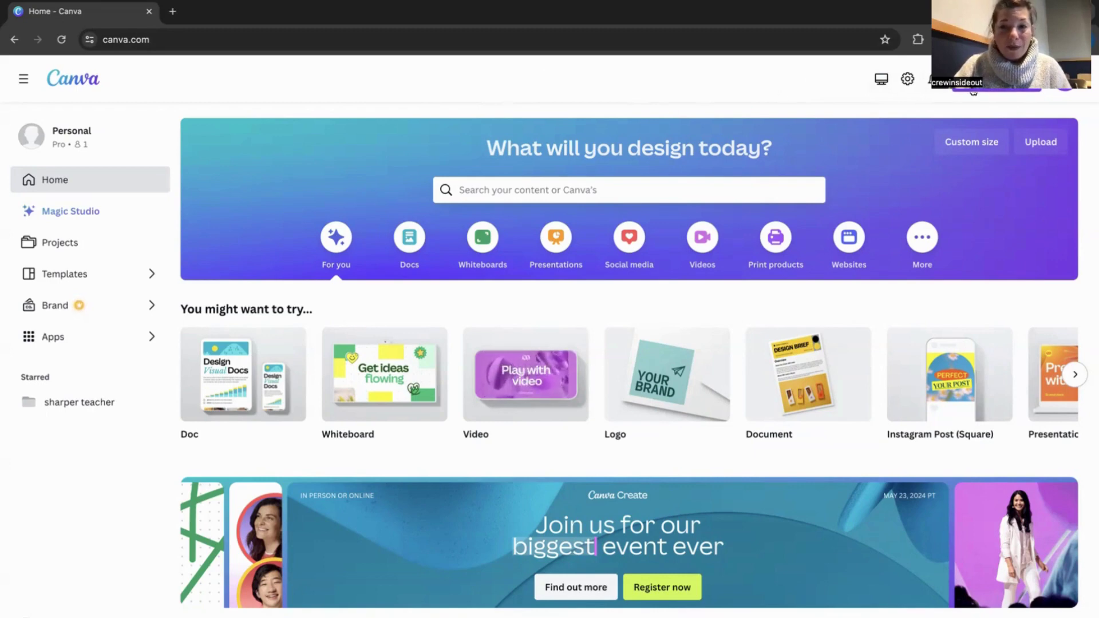
Set up a custom design size of 8 × 8 inches, with units switched to inches.
click(973, 91)
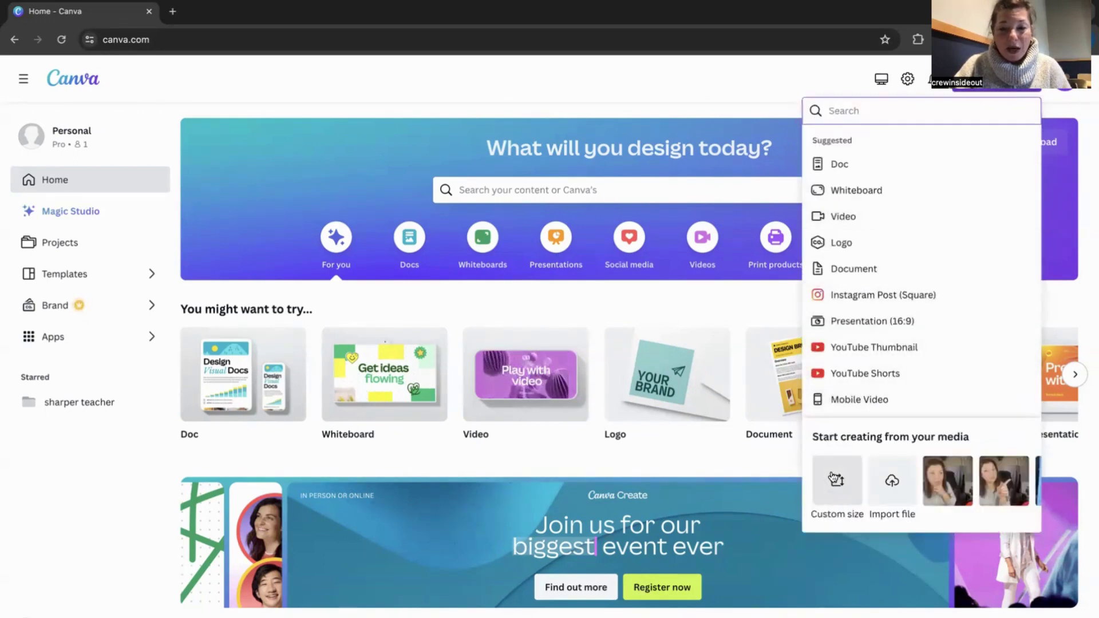
click(837, 501)
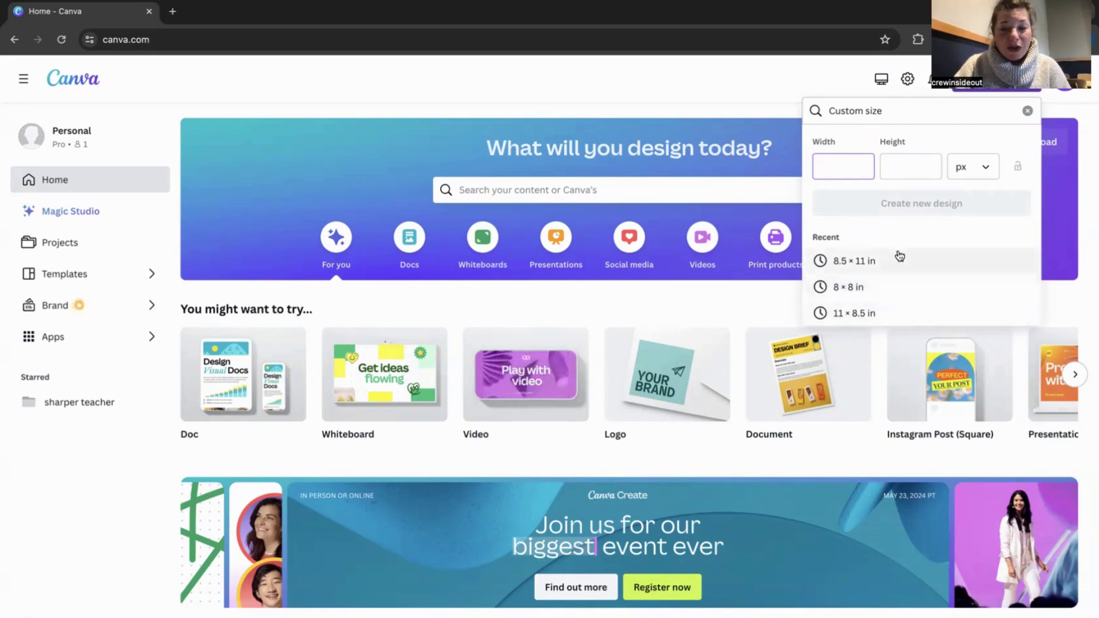
click(973, 175)
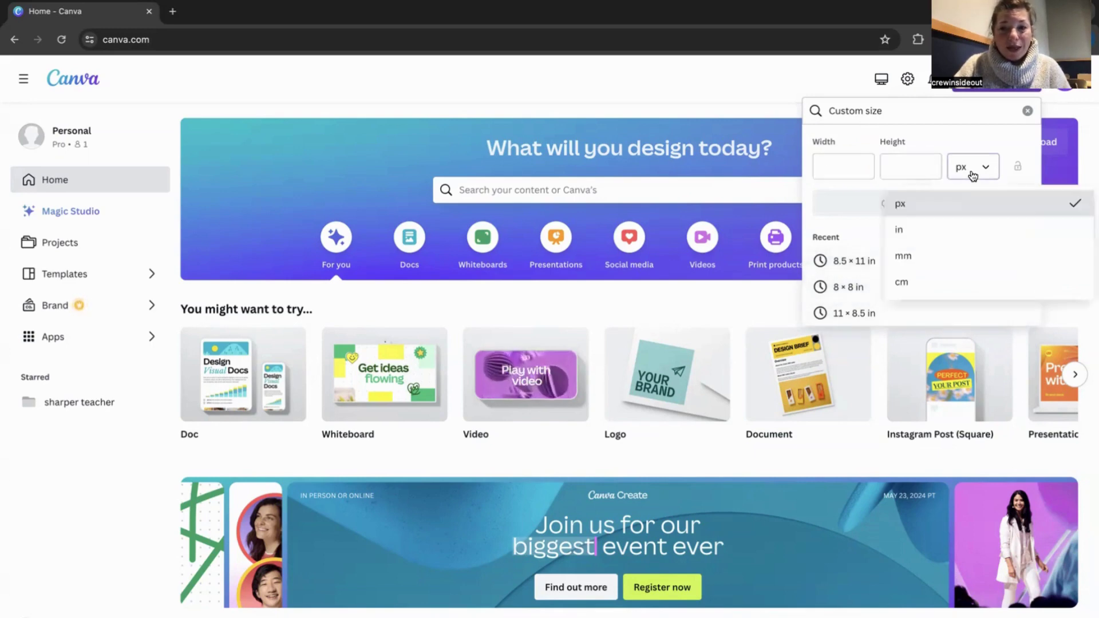
click(905, 239)
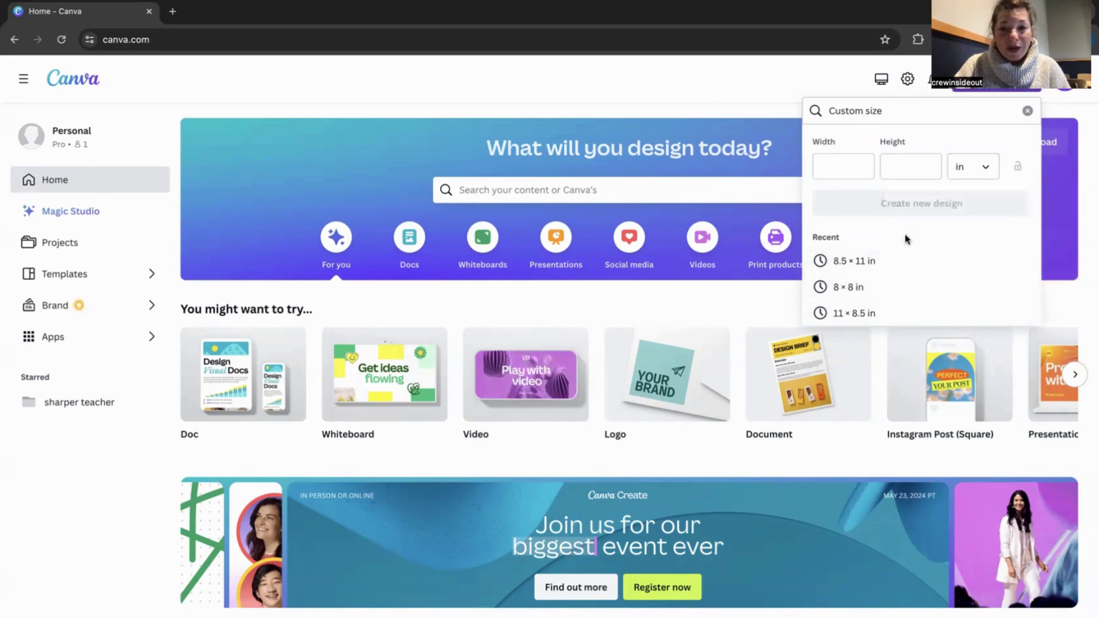
click(839, 171)
text(8)
click(904, 166)
text(8)
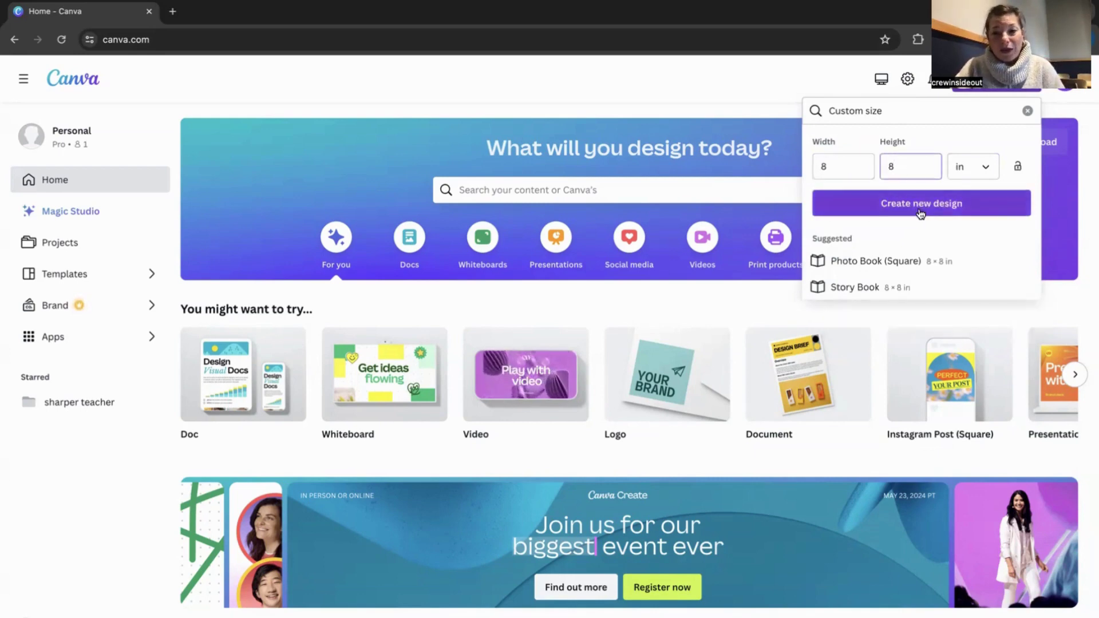
Create the 8 × 8 inch design and browse the Elements library.
click(919, 207)
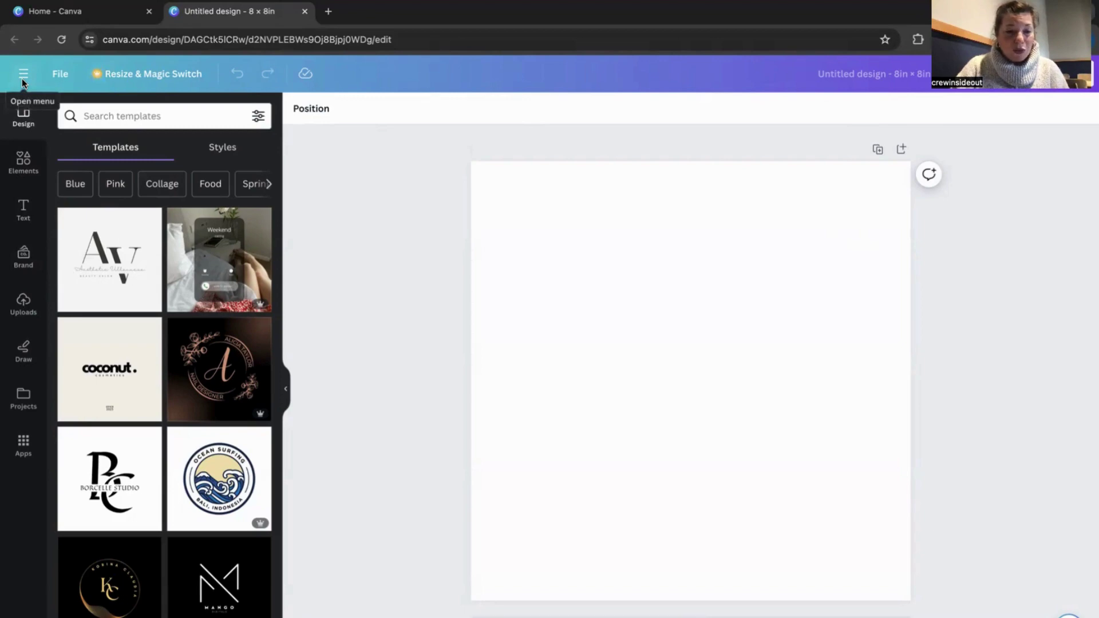
click(23, 171)
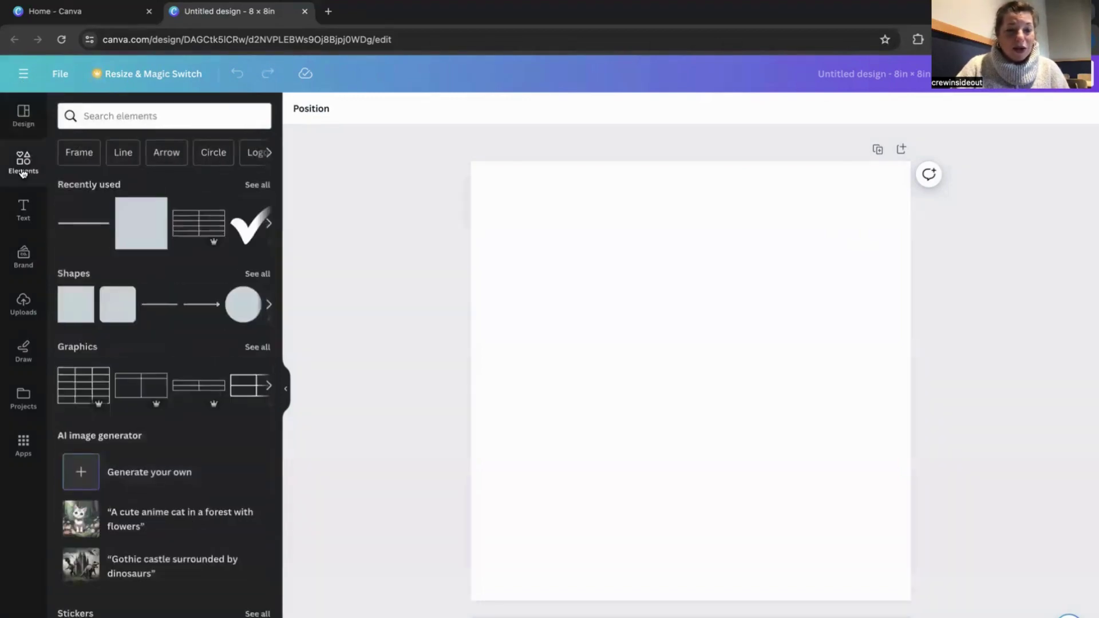
scroll(131, 239, down, 10)
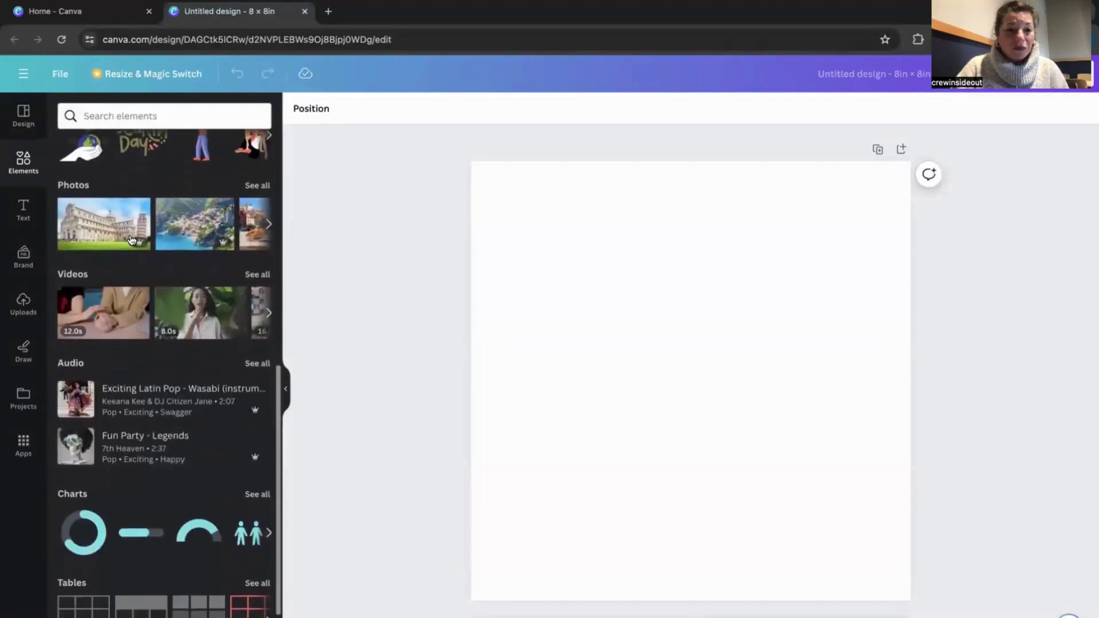
scroll(131, 239, up, 7)
scroll(131, 239, up, 3)
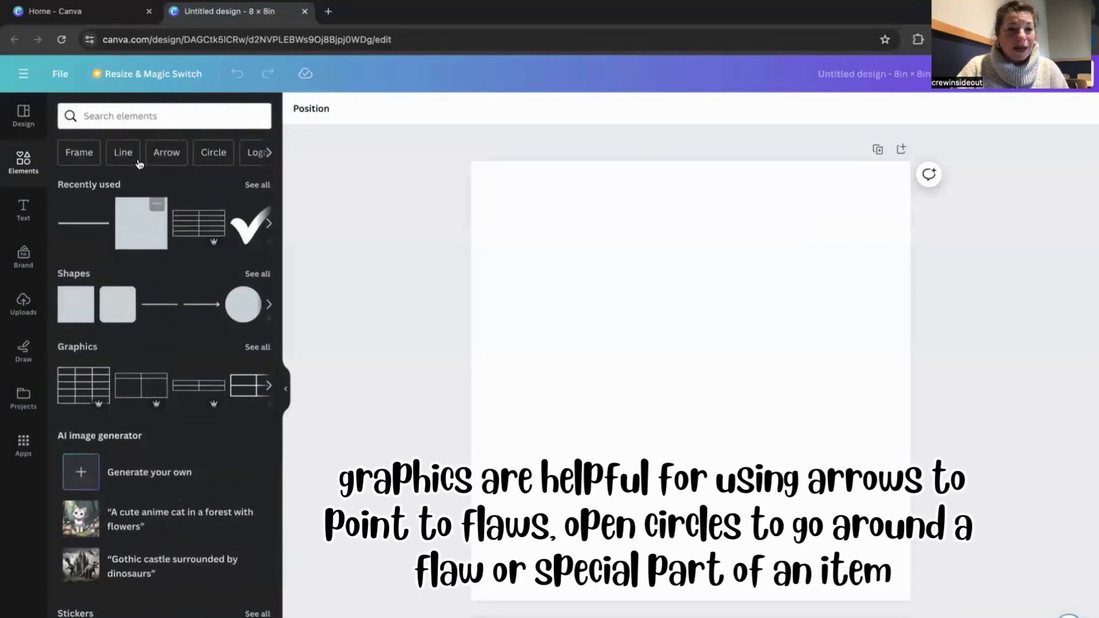
Search the graphics library for 'cat', then bring up the Text styles.
click(142, 115)
text(c)
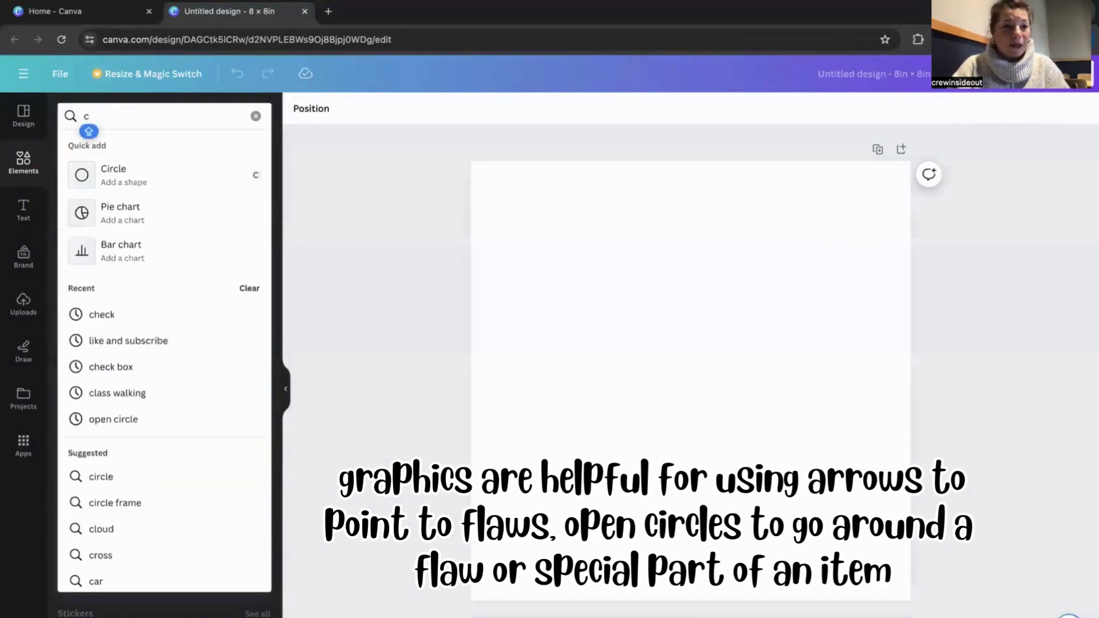
text(A)
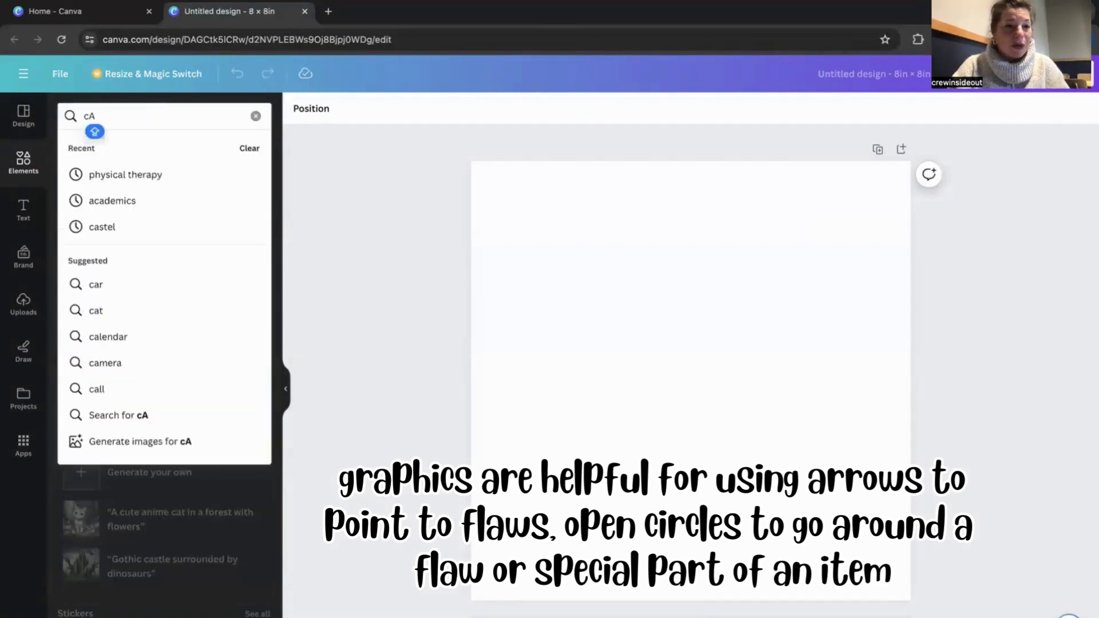
key(BackSpace)
text(at)
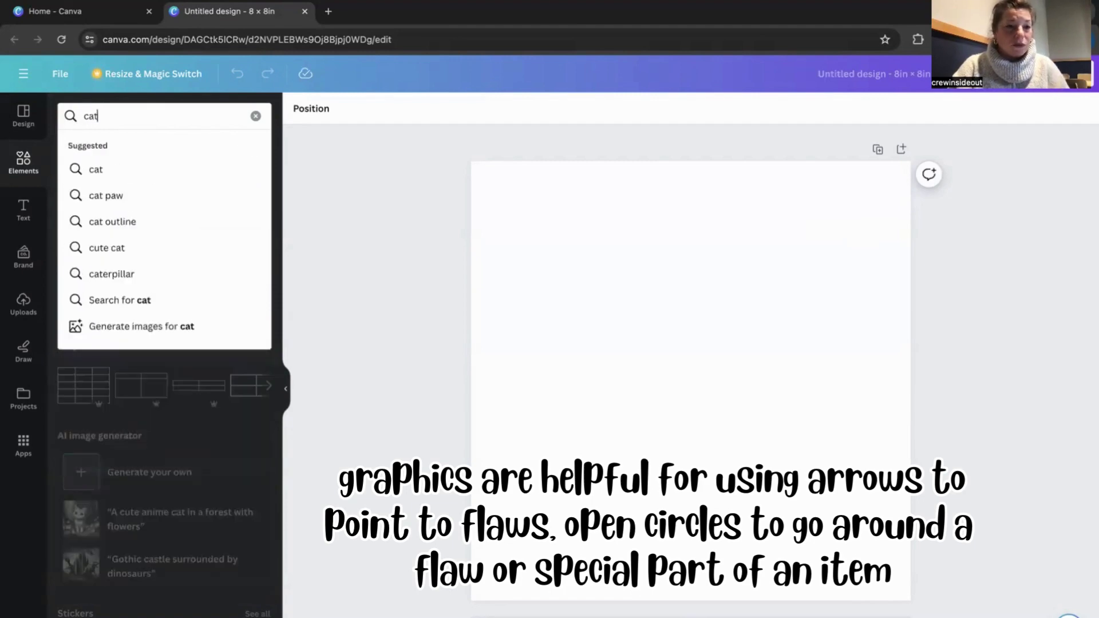
key(Return)
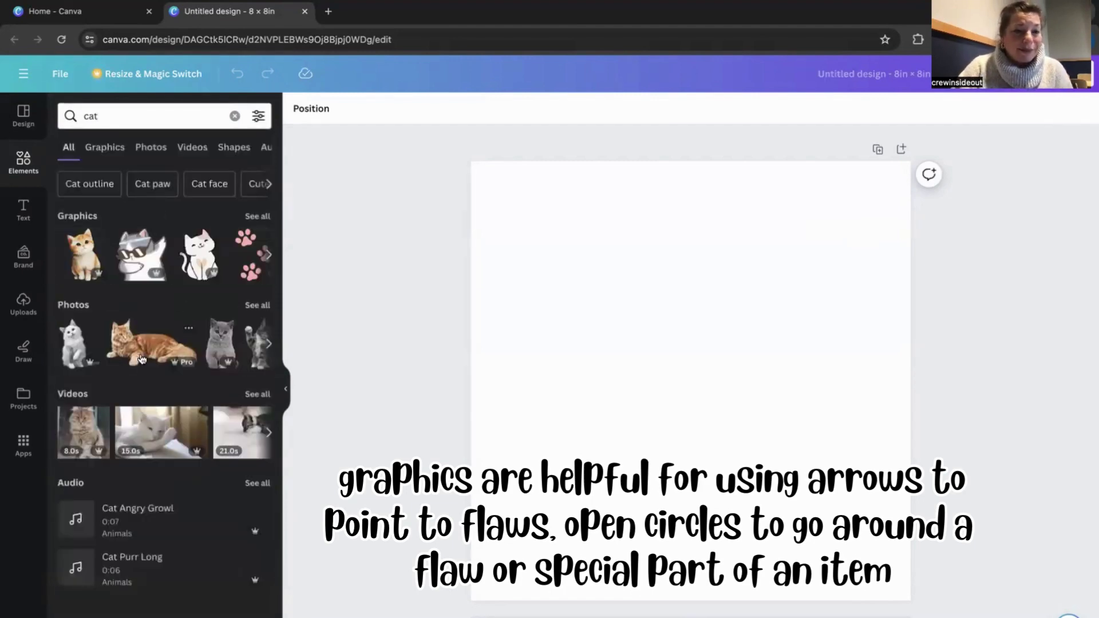
click(23, 211)
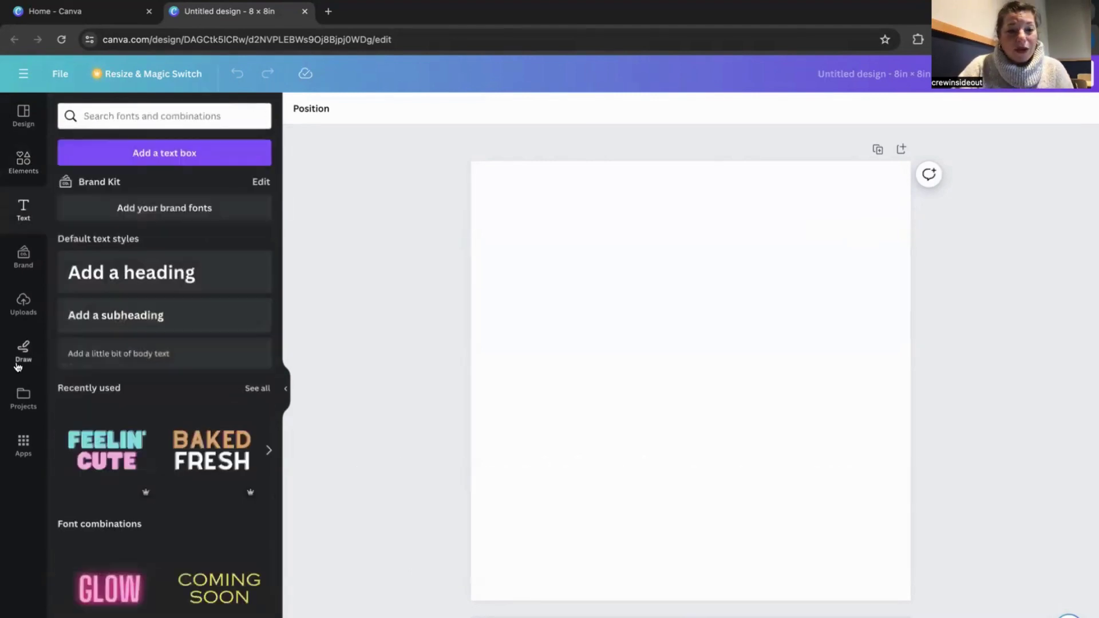
Upload the clothing photos from the computer and scroll through the uploaded images.
click(21, 318)
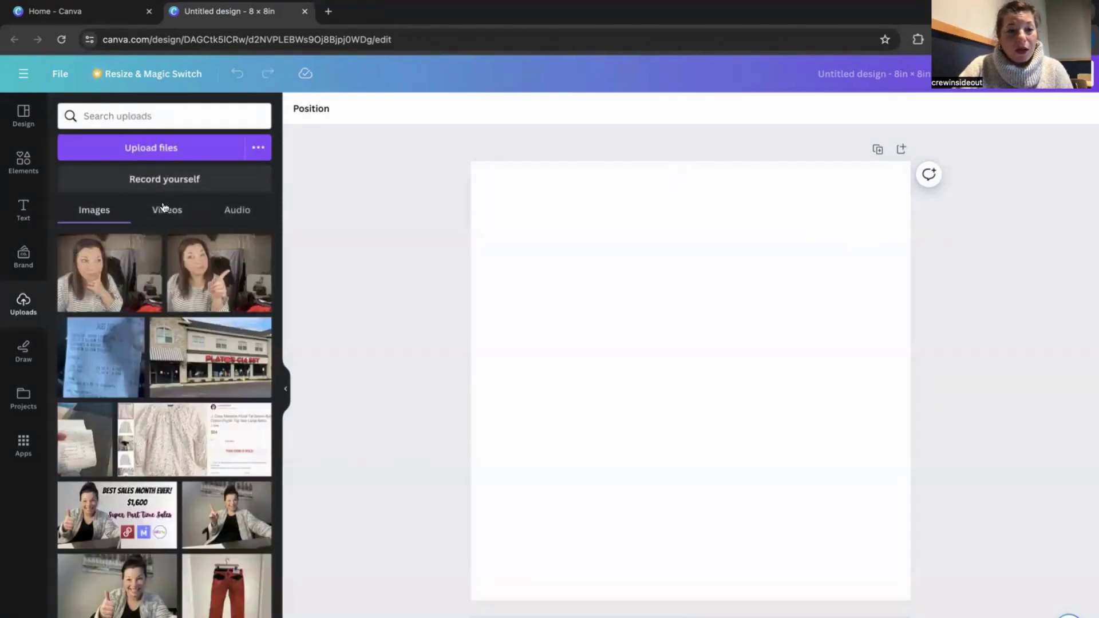
click(165, 150)
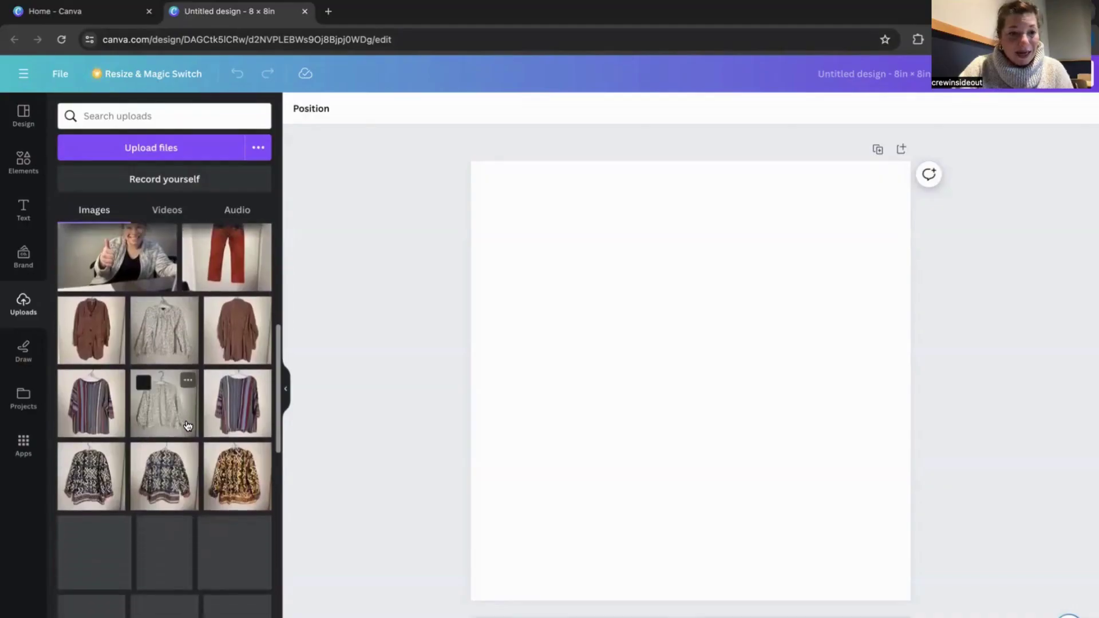
scroll(188, 426, down, 2)
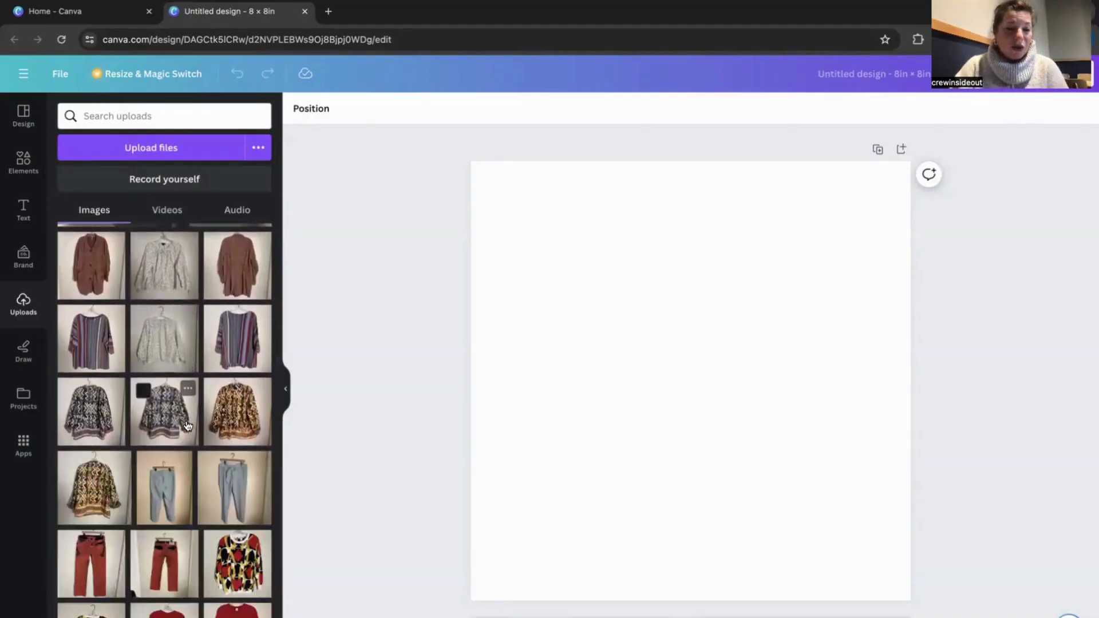
scroll(188, 426, down, 1)
scroll(187, 426, down, 1)
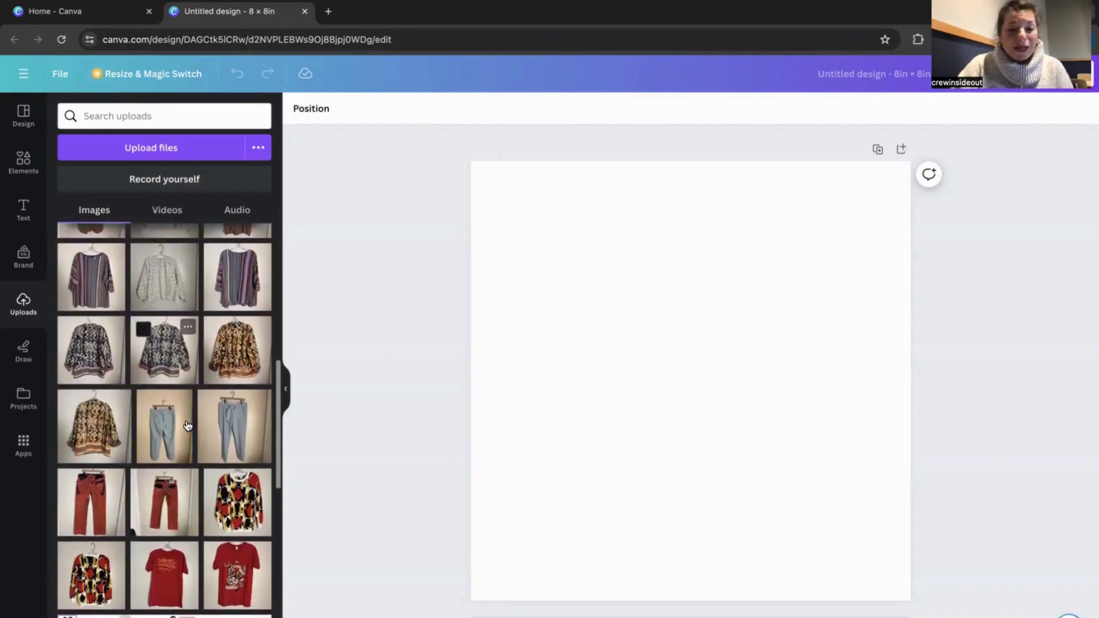
scroll(188, 425, down, 1)
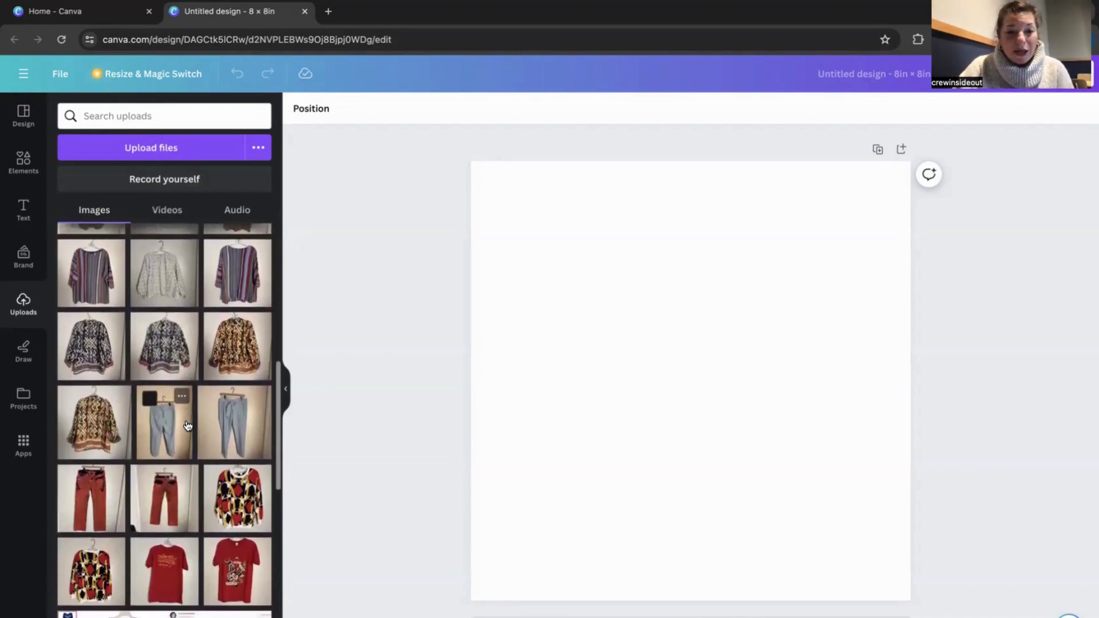
scroll(188, 425, down, 2)
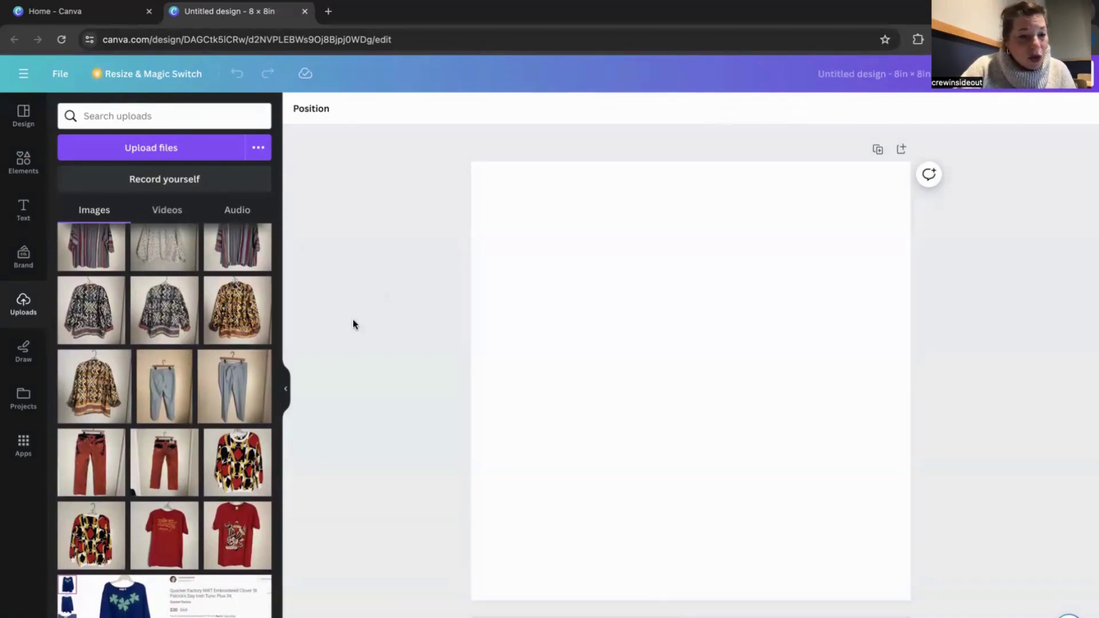
scroll(147, 395, down, 6)
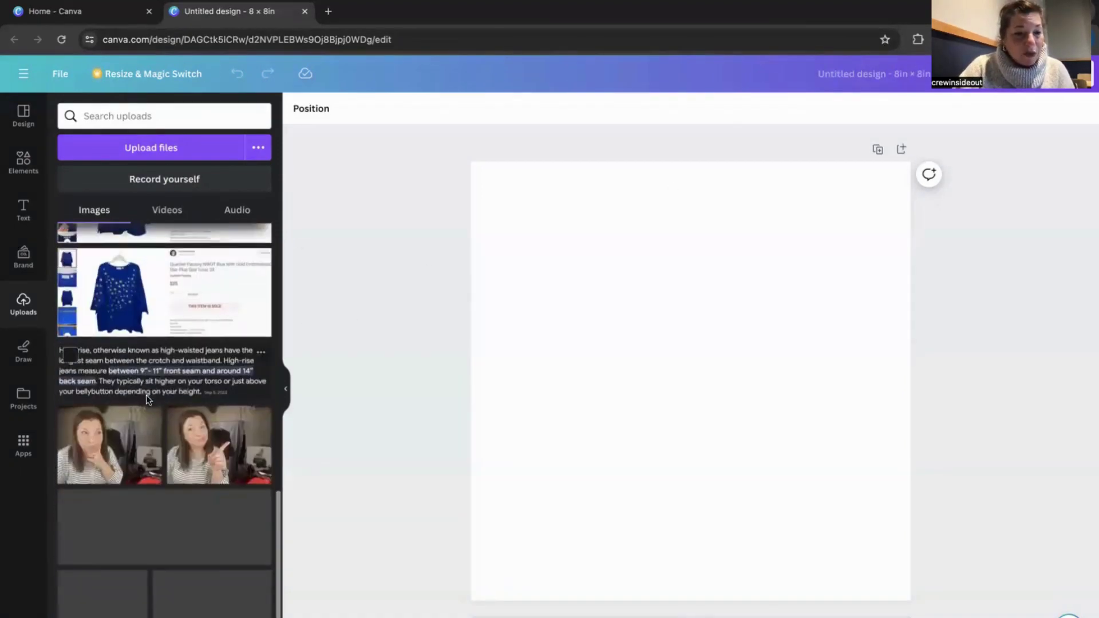
scroll(146, 395, down, 10)
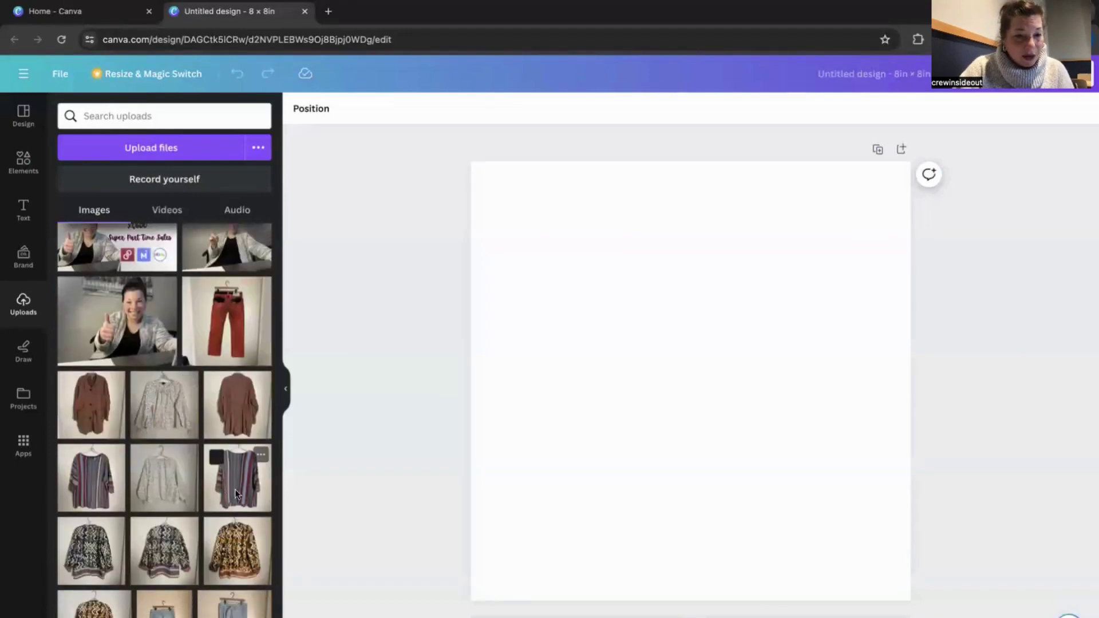
Add the patterned jacket photo and stretch its corners until it covers the 8 × 8 page.
click(96, 564)
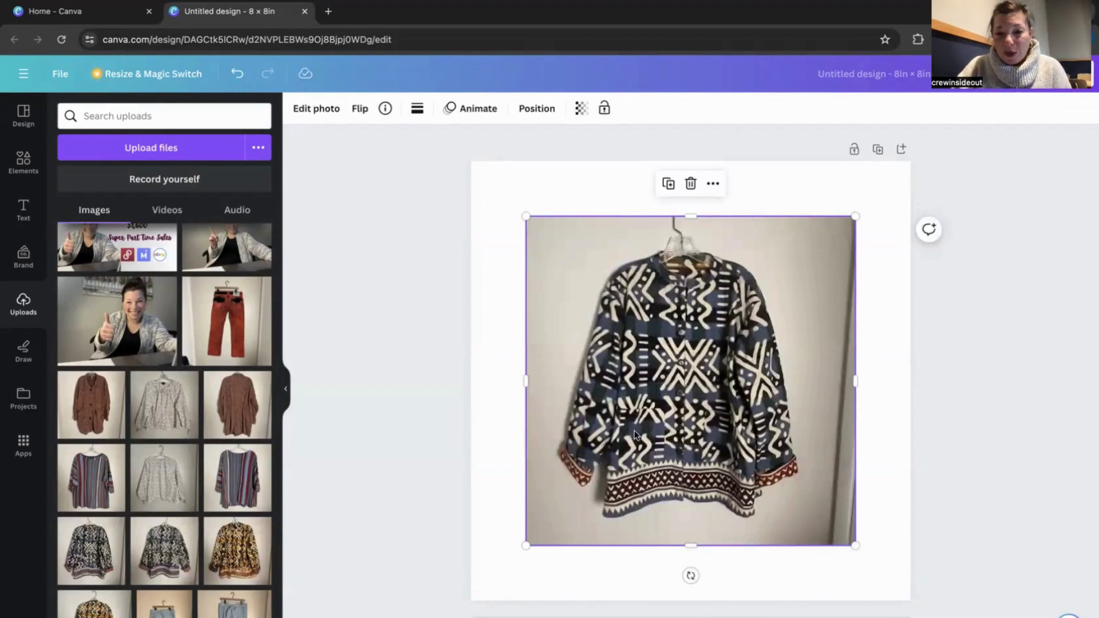
drag(623, 424, 572, 369)
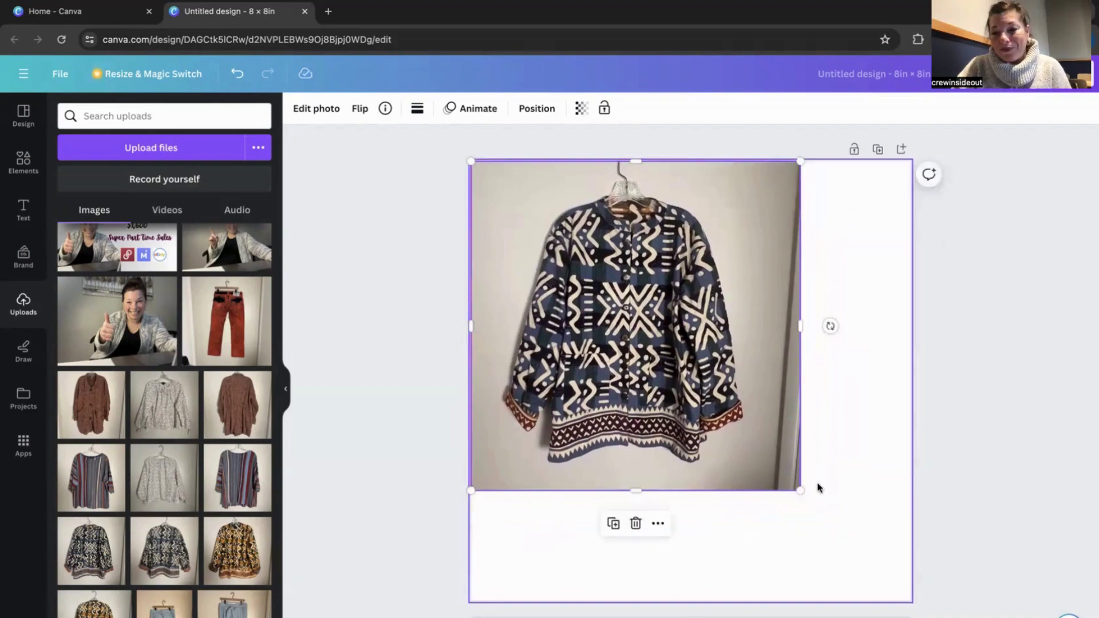
drag(808, 497, 921, 588)
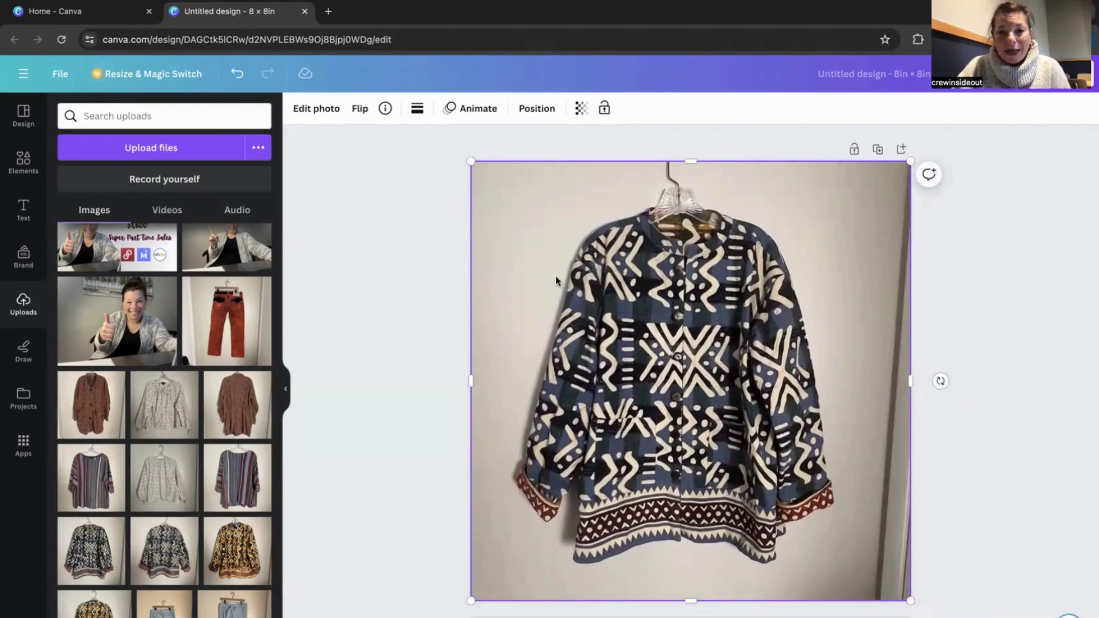
key(Delete)
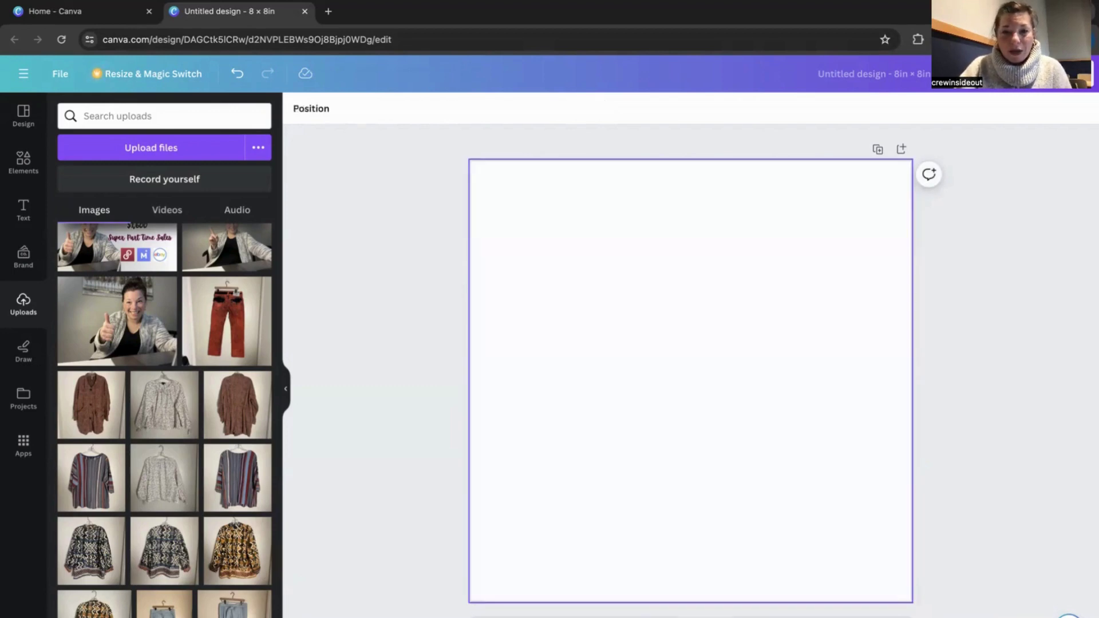
click(102, 555)
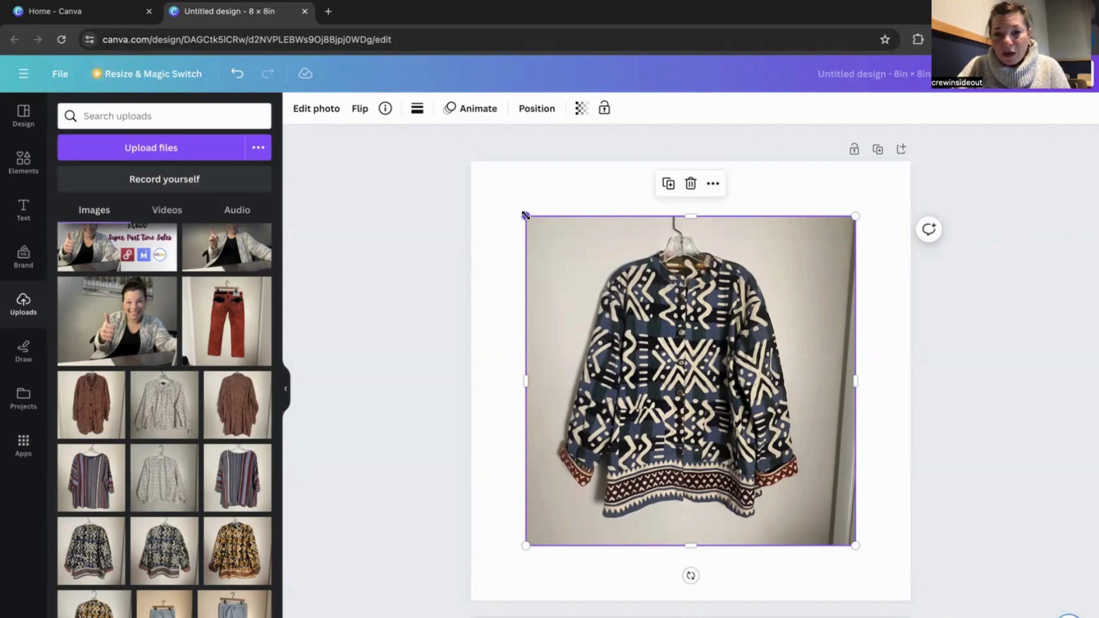
drag(525, 216, 471, 161)
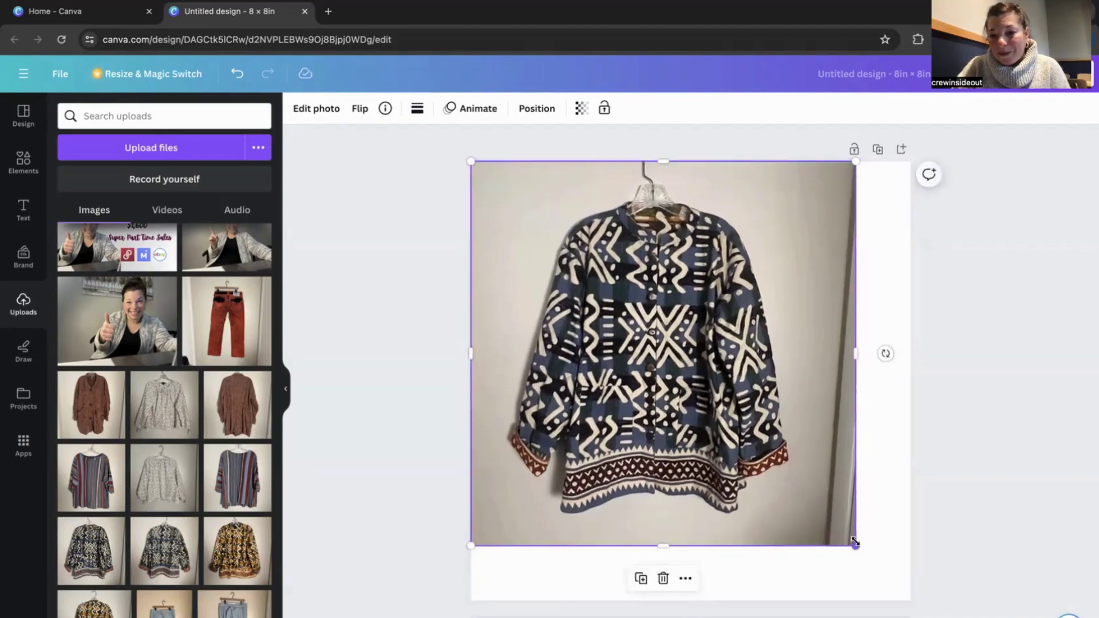
drag(856, 545, 912, 599)
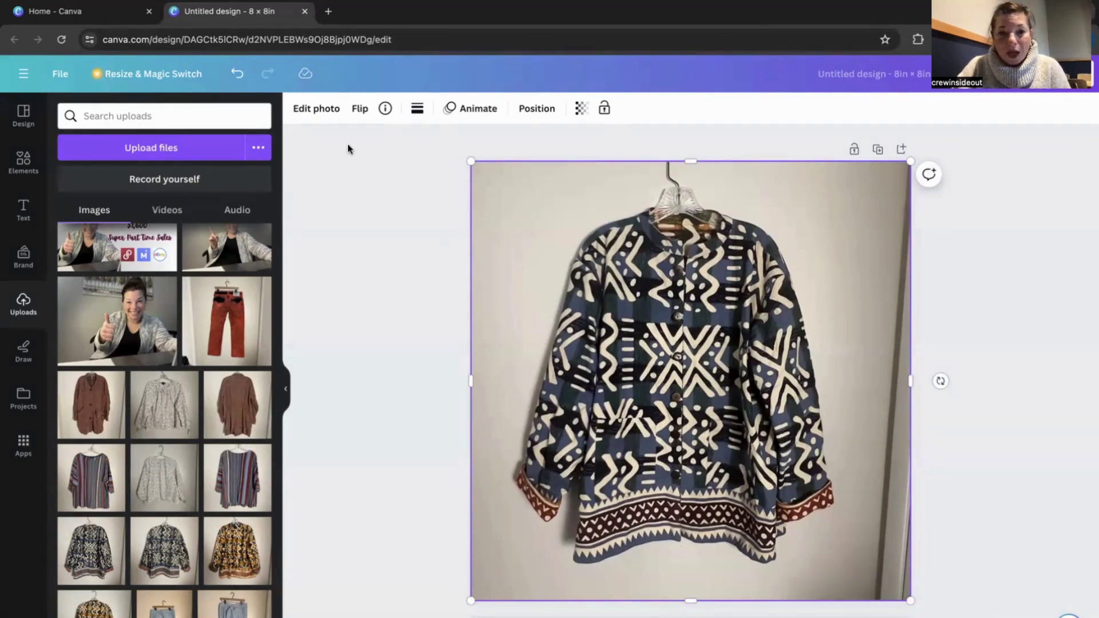
Strip the jacket photo's background with BG Remover, then go back to photo effects.
click(316, 116)
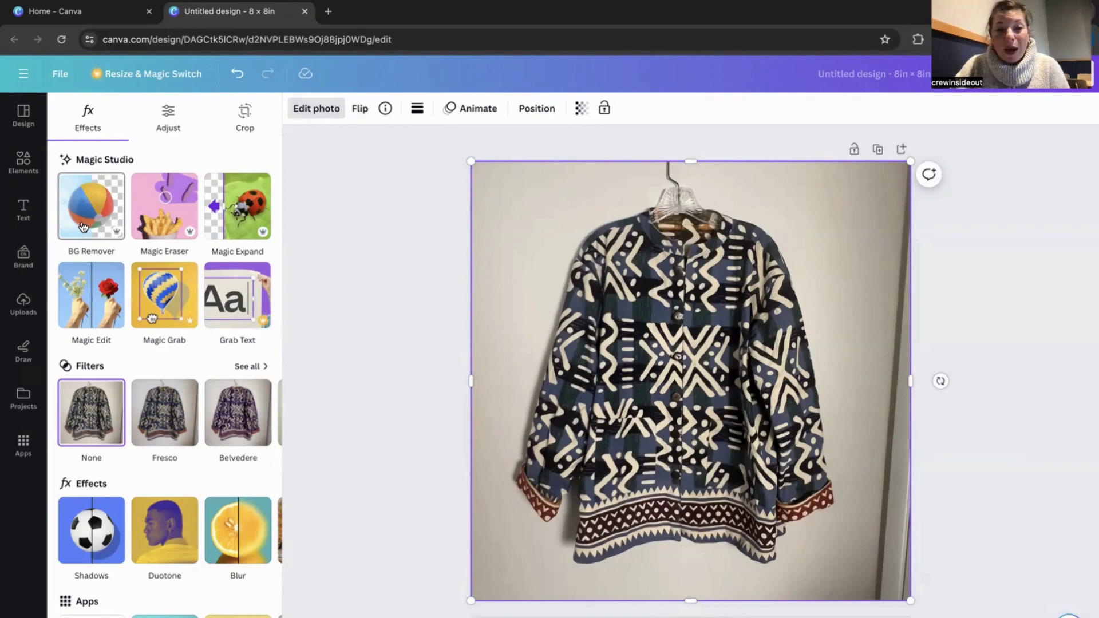
click(83, 227)
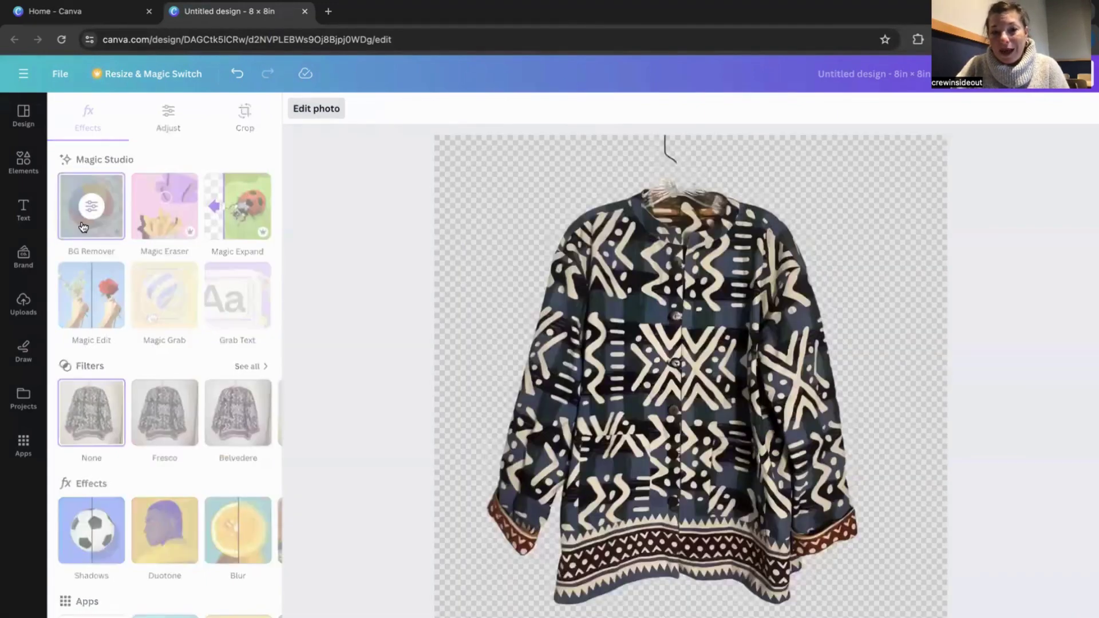
click(83, 226)
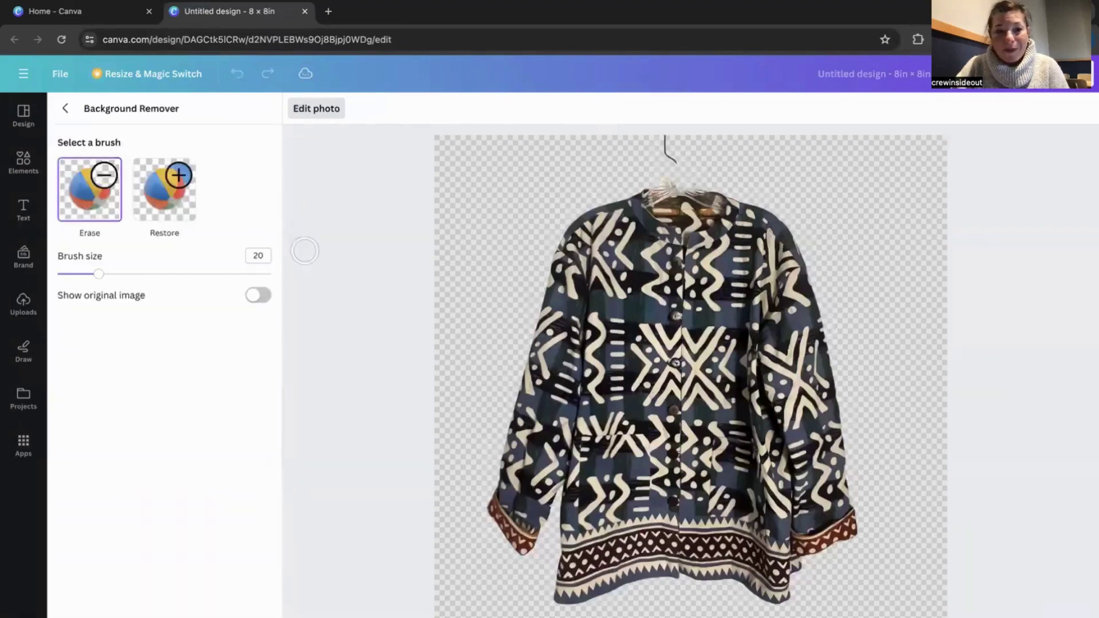
click(67, 113)
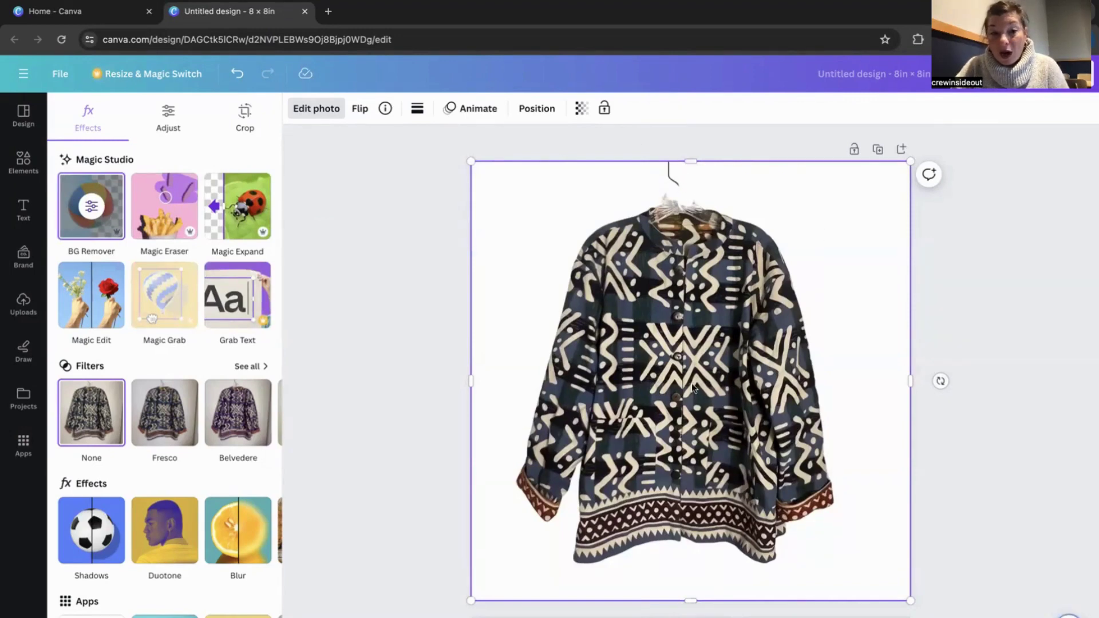
Lift the jacket photo's Shadows to 93 in the Adjust settings.
click(175, 124)
scroll(193, 312, down, 1)
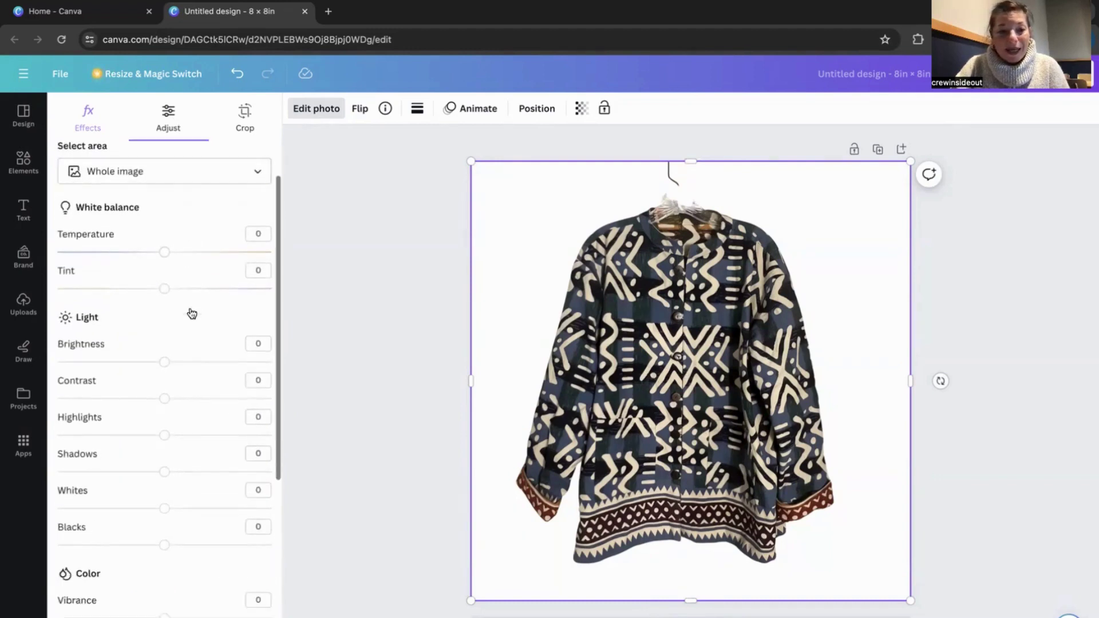
scroll(192, 313, down, 1)
scroll(192, 313, up, 2)
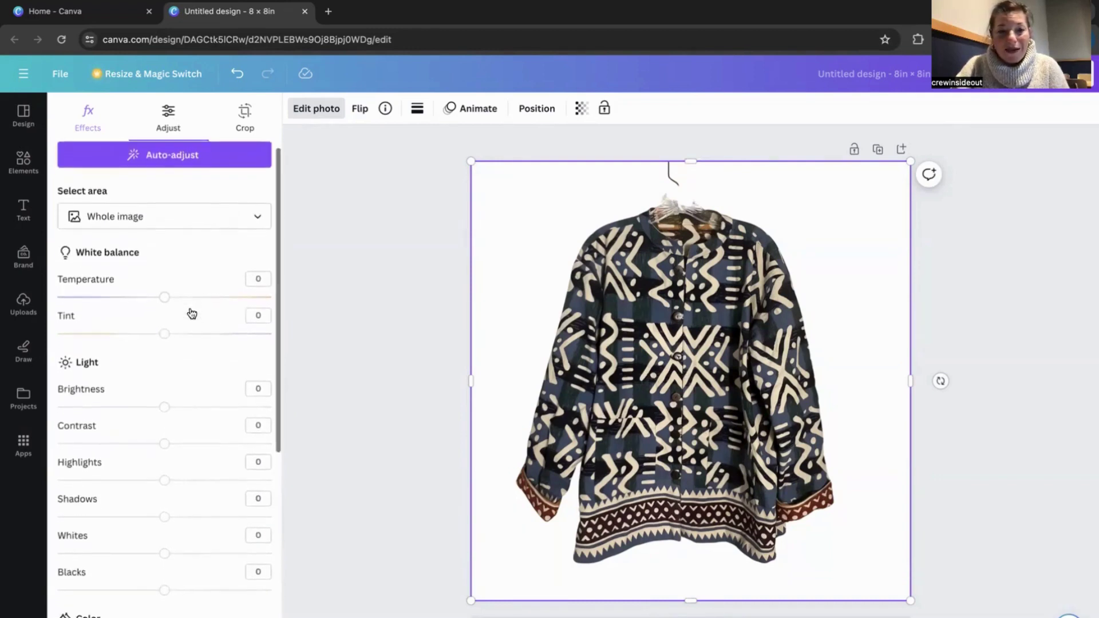
scroll(191, 313, down, 5)
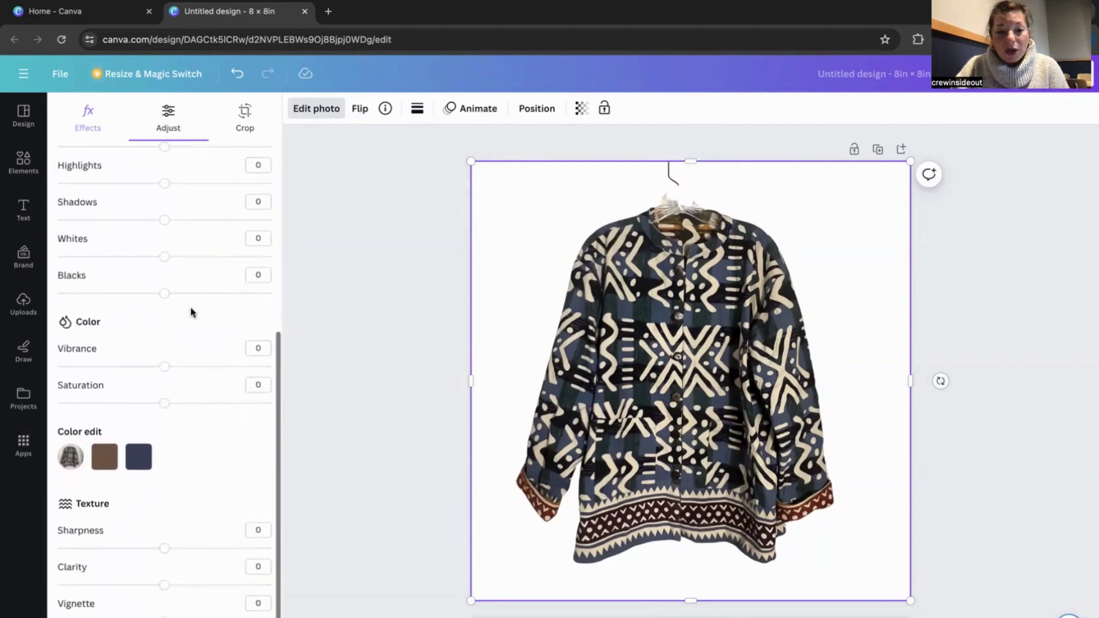
scroll(191, 312, up, 5)
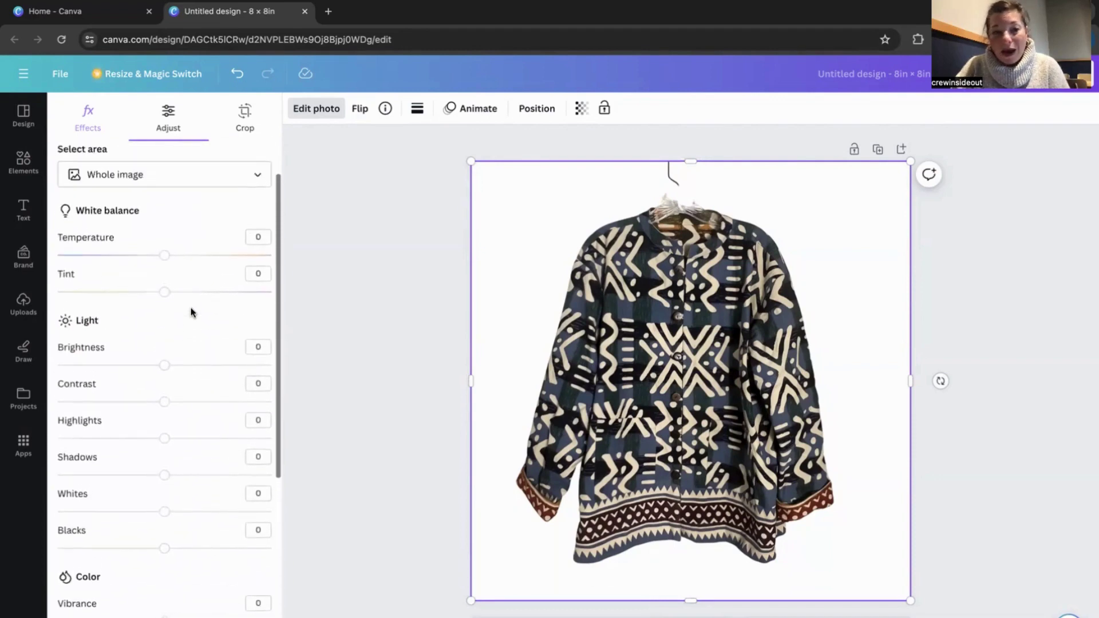
scroll(191, 312, up, 1)
scroll(191, 312, down, 1)
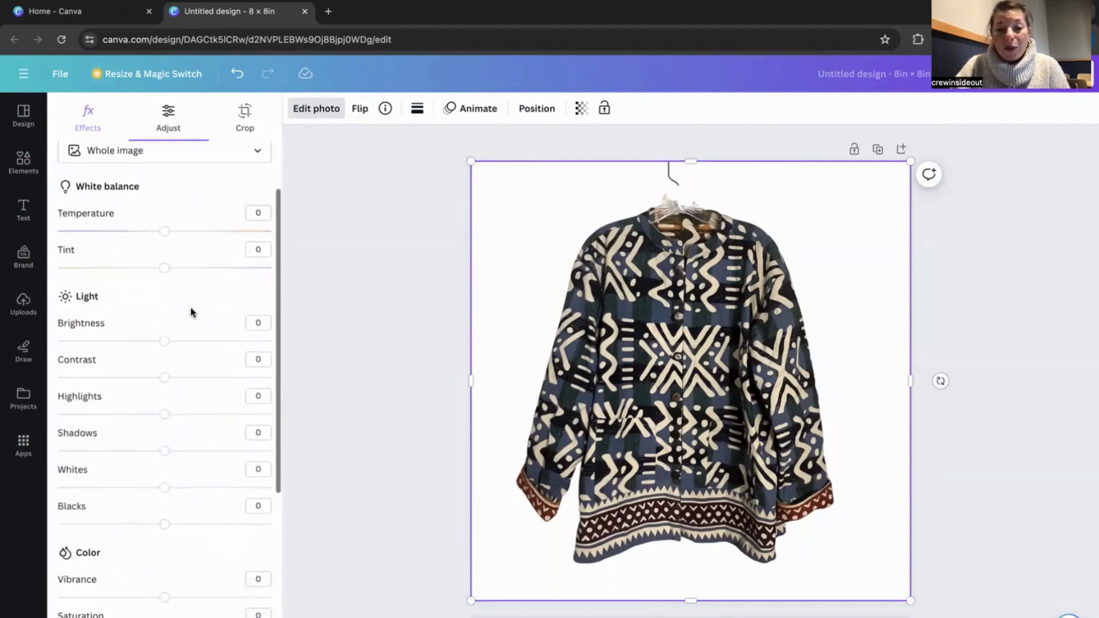
scroll(191, 312, down, 1)
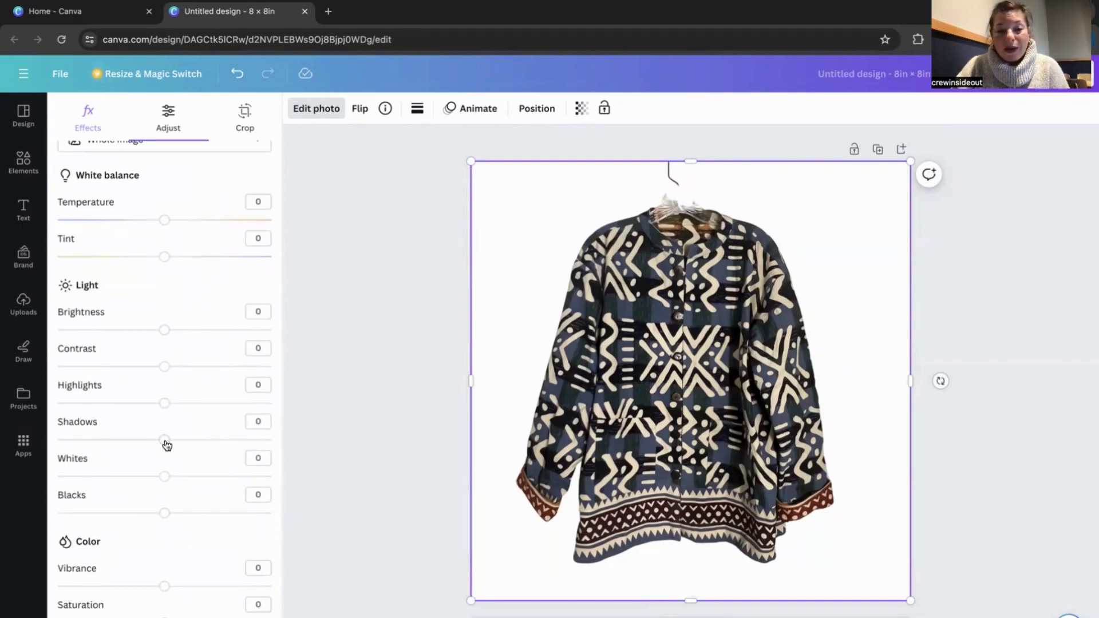
drag(167, 445, 265, 429)
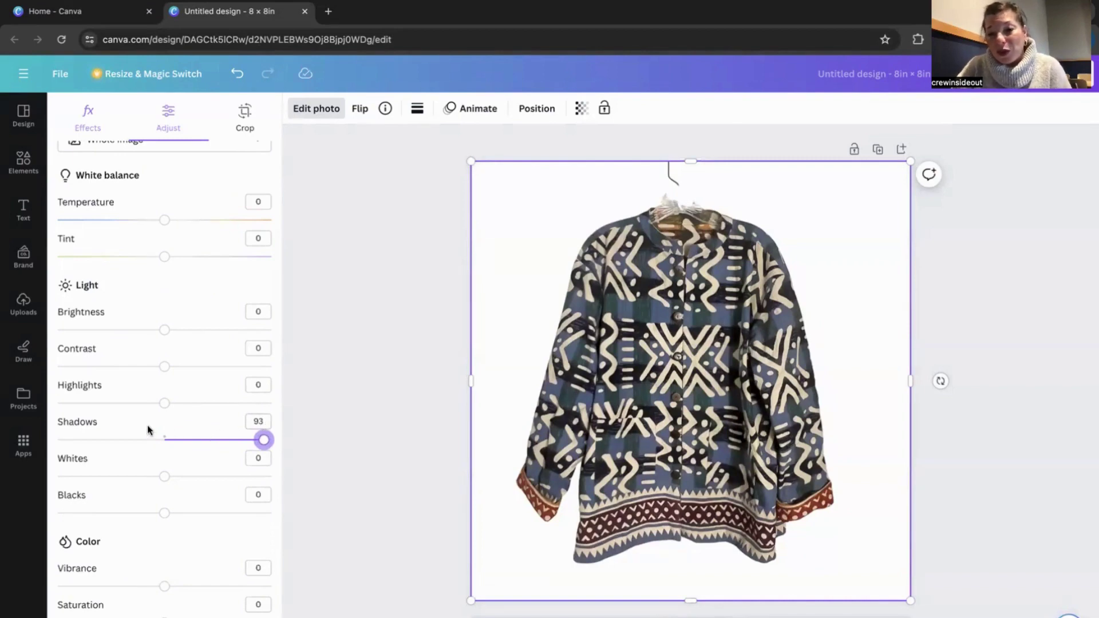
Raise the jacket photo's Clarity to 51 and Brightness to 20.
scroll(147, 428, down, 5)
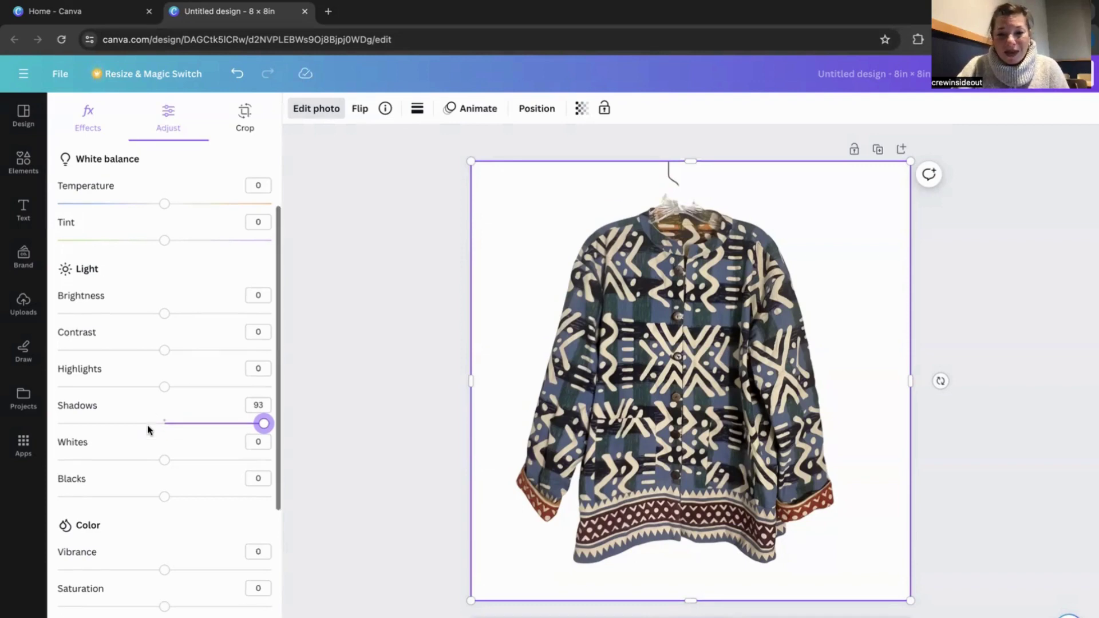
scroll(147, 424, down, 1)
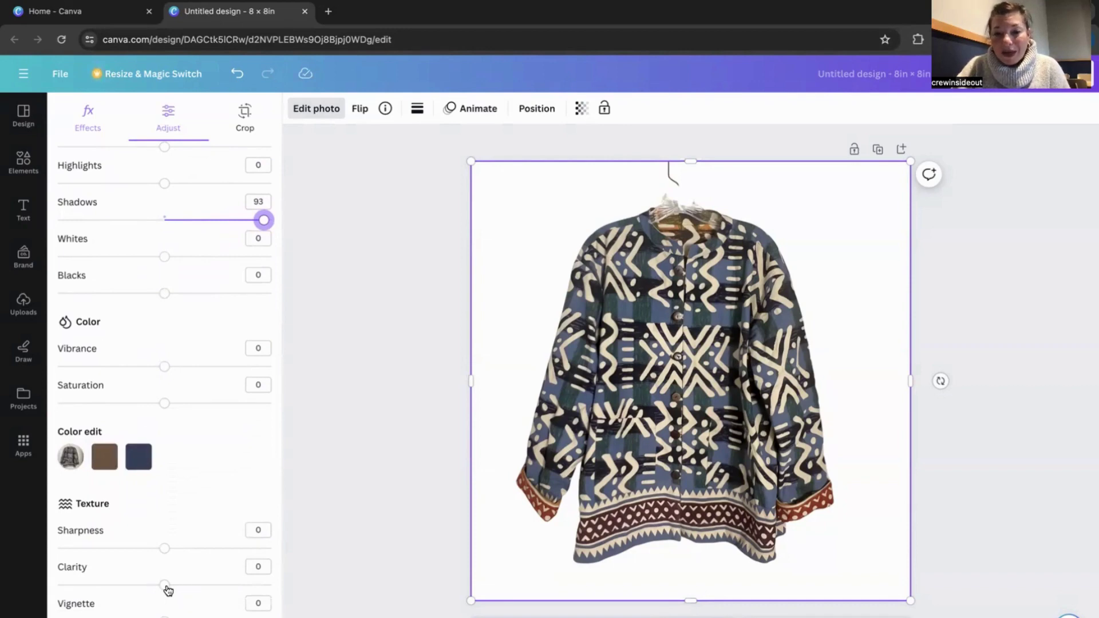
drag(167, 590, 220, 588)
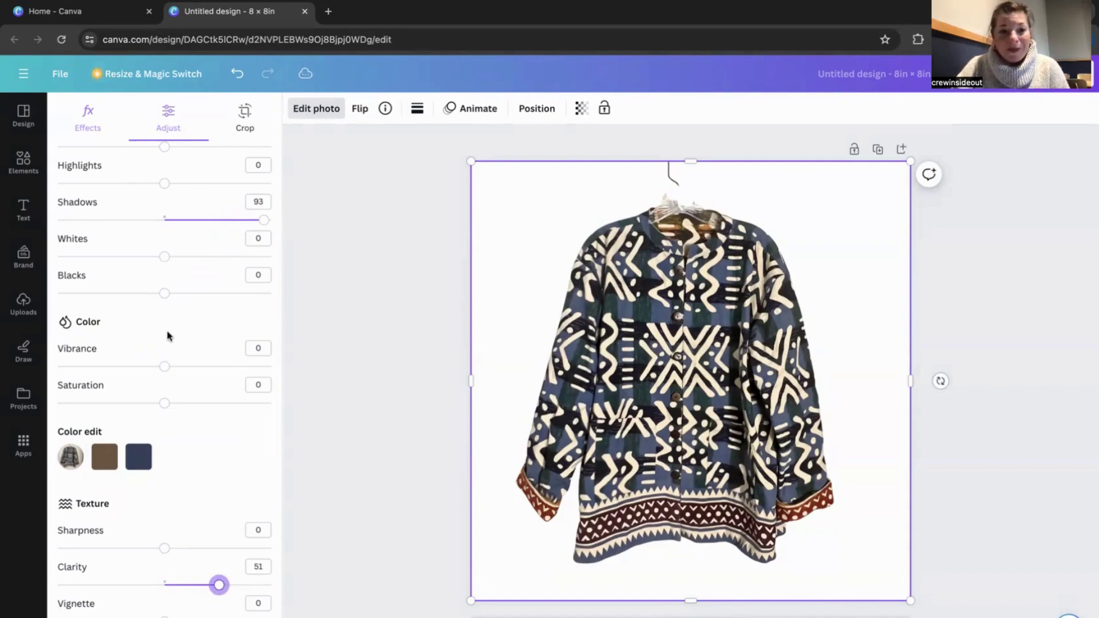
scroll(167, 334, up, 2)
scroll(169, 331, up, 3)
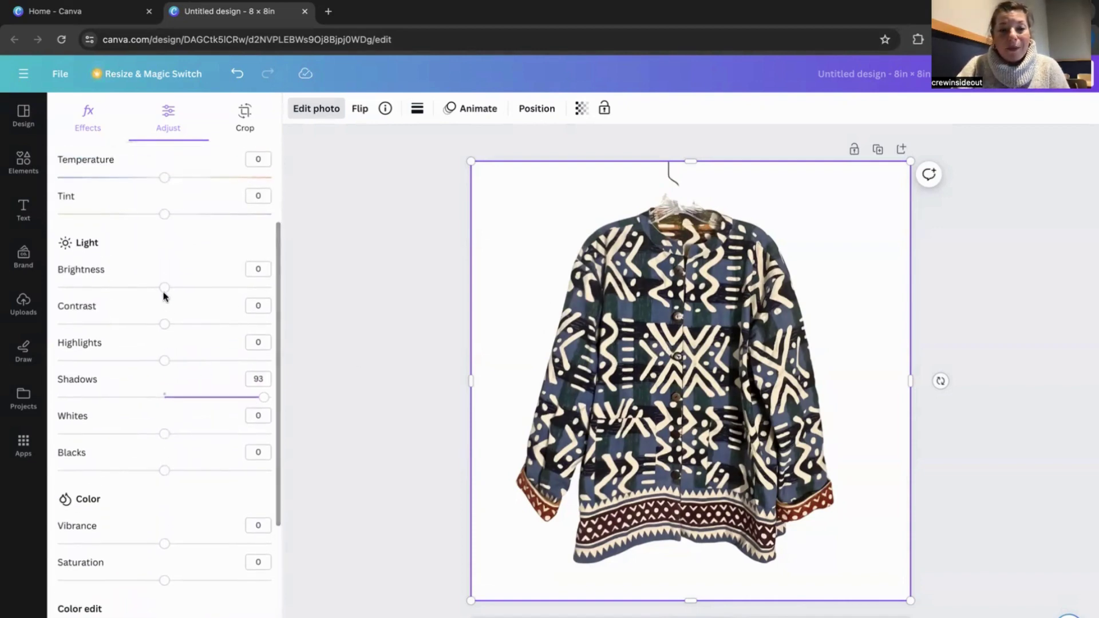
drag(166, 294, 185, 290)
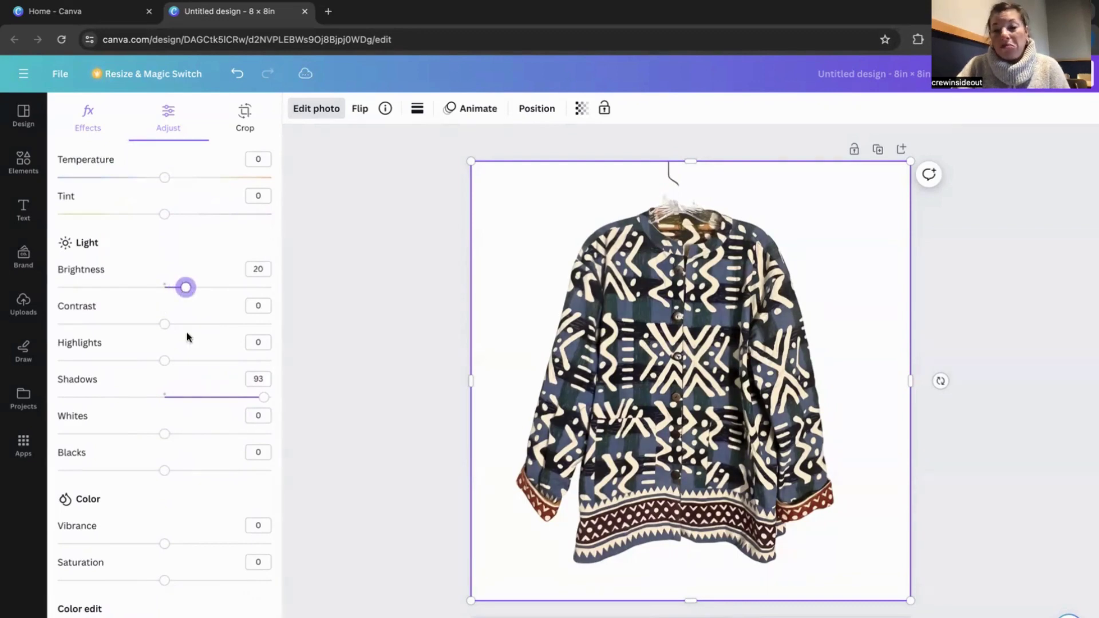
scroll(210, 401, down, 1)
scroll(209, 398, up, 5)
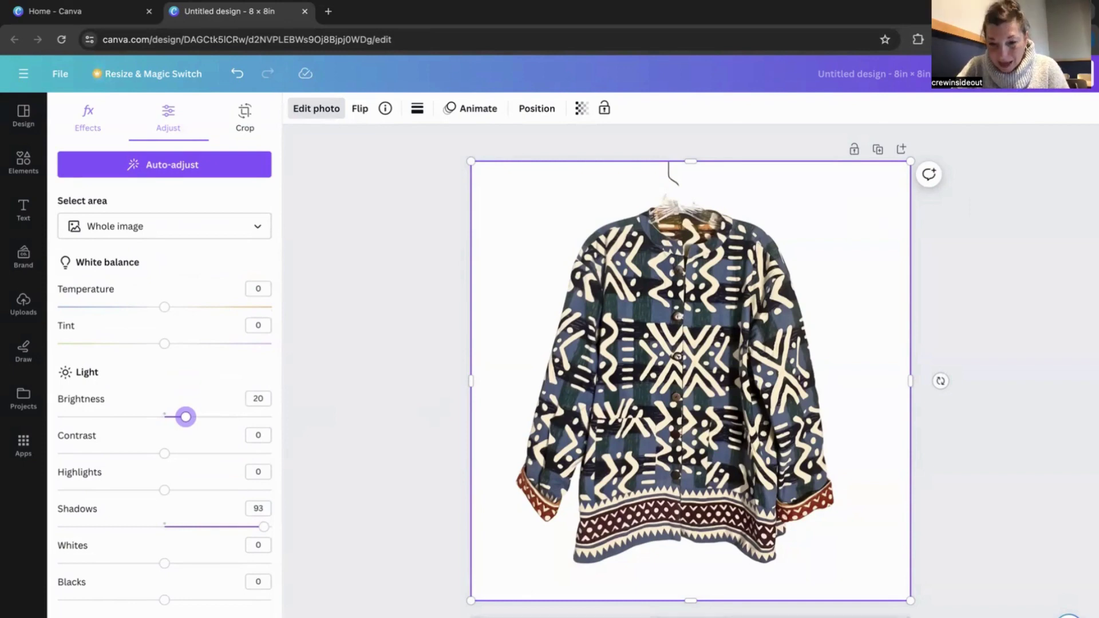
Exit photo editing, deselect the jacket and add a blank second page.
key(Escape)
click(1021, 504)
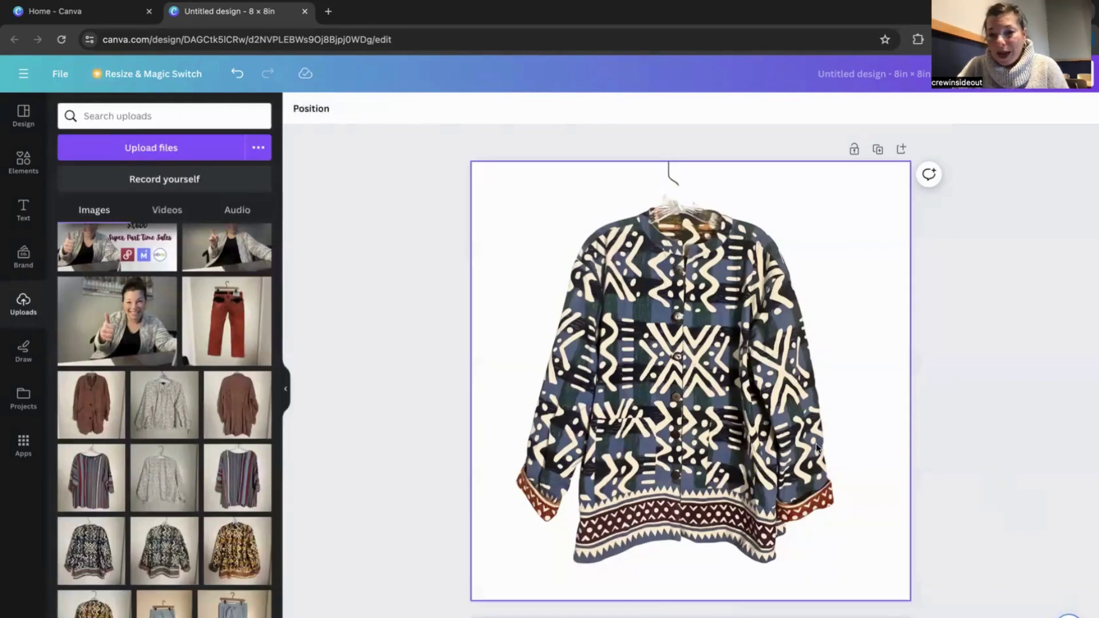
click(828, 542)
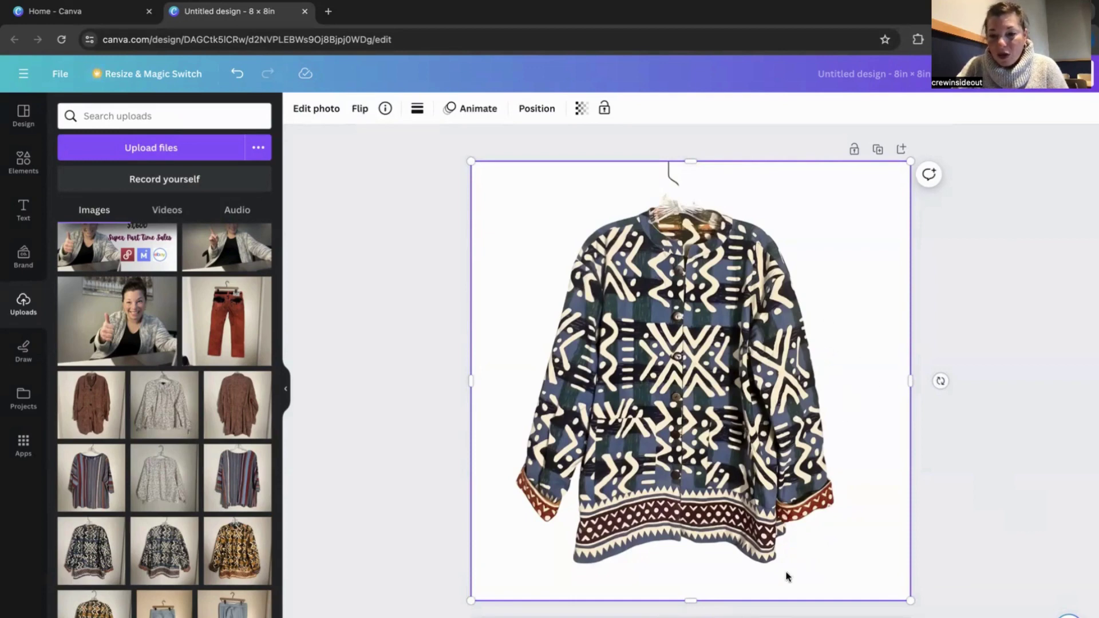
click(1010, 317)
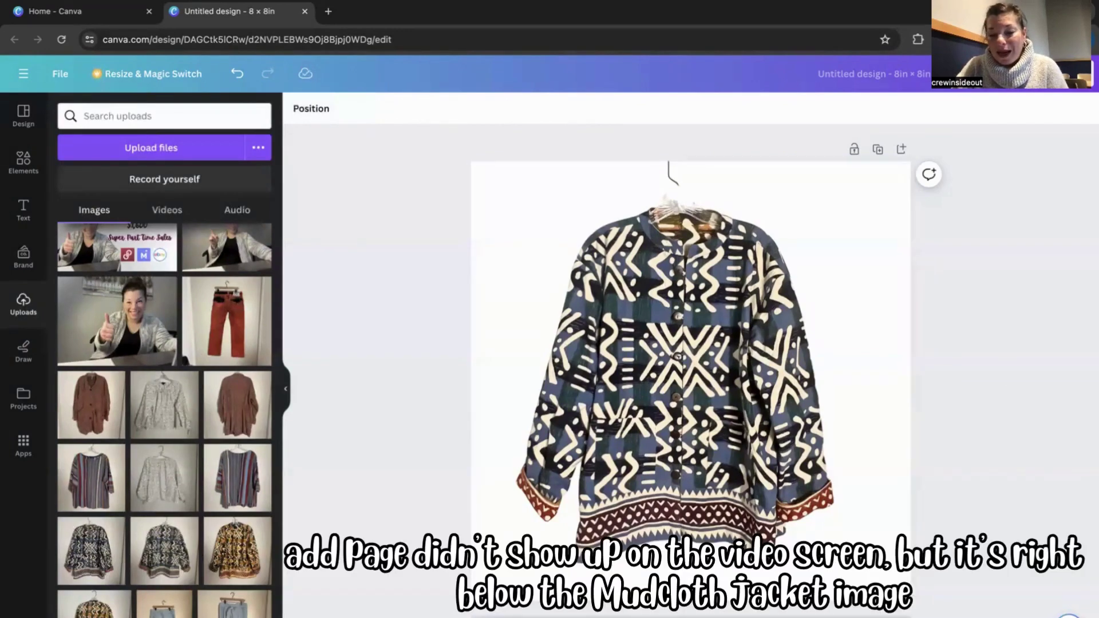
click(690, 607)
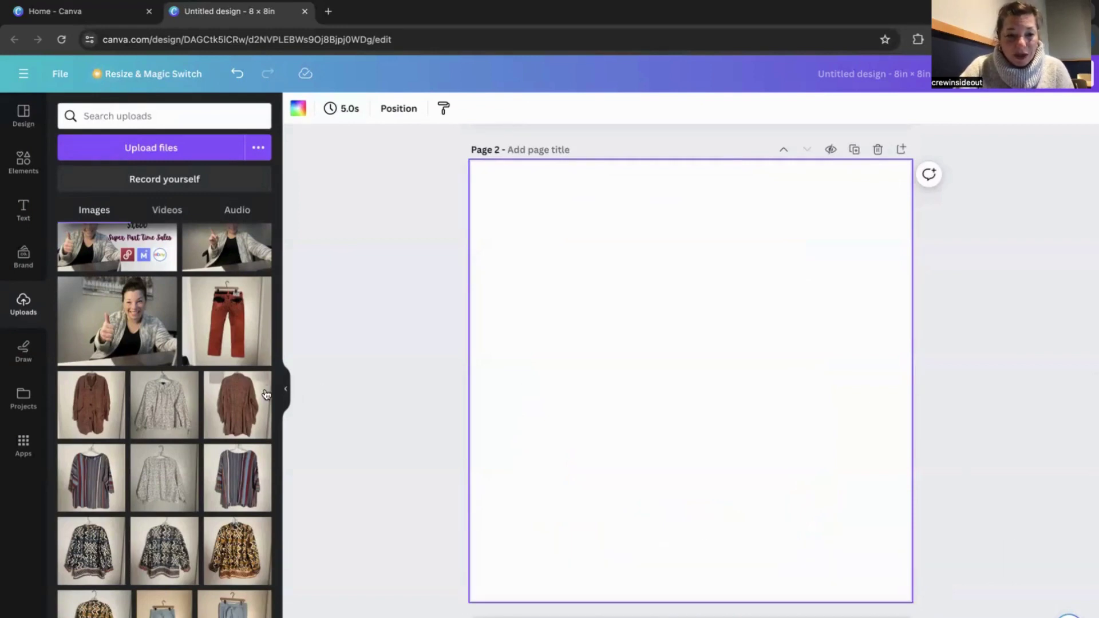
Place the floral blouse photo on page 2, enlarged to fill the page.
click(174, 421)
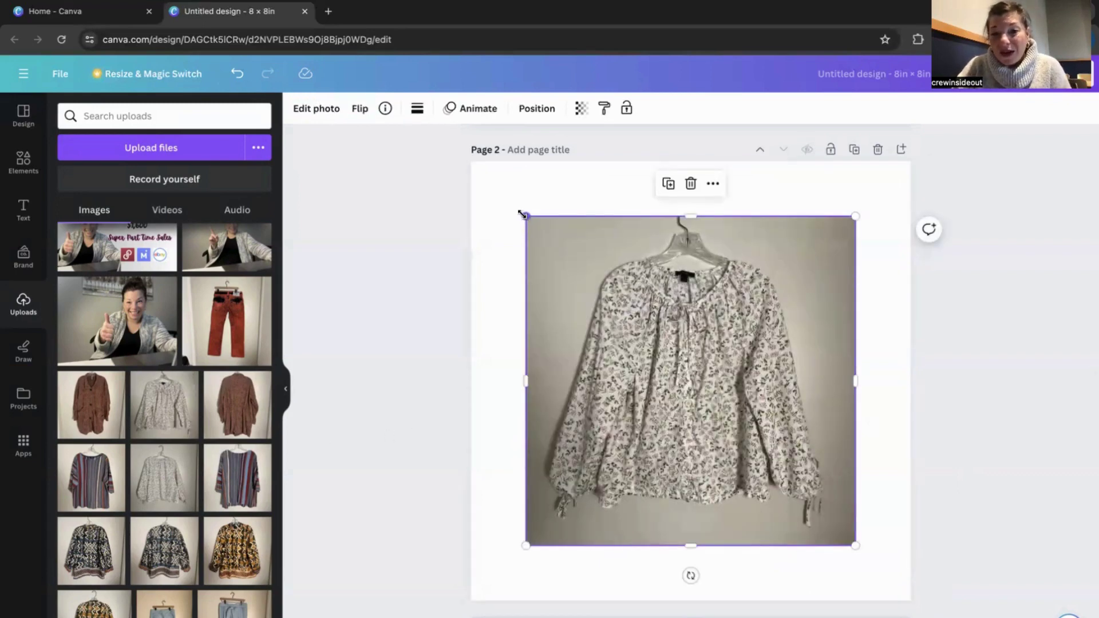
drag(526, 216, 470, 162)
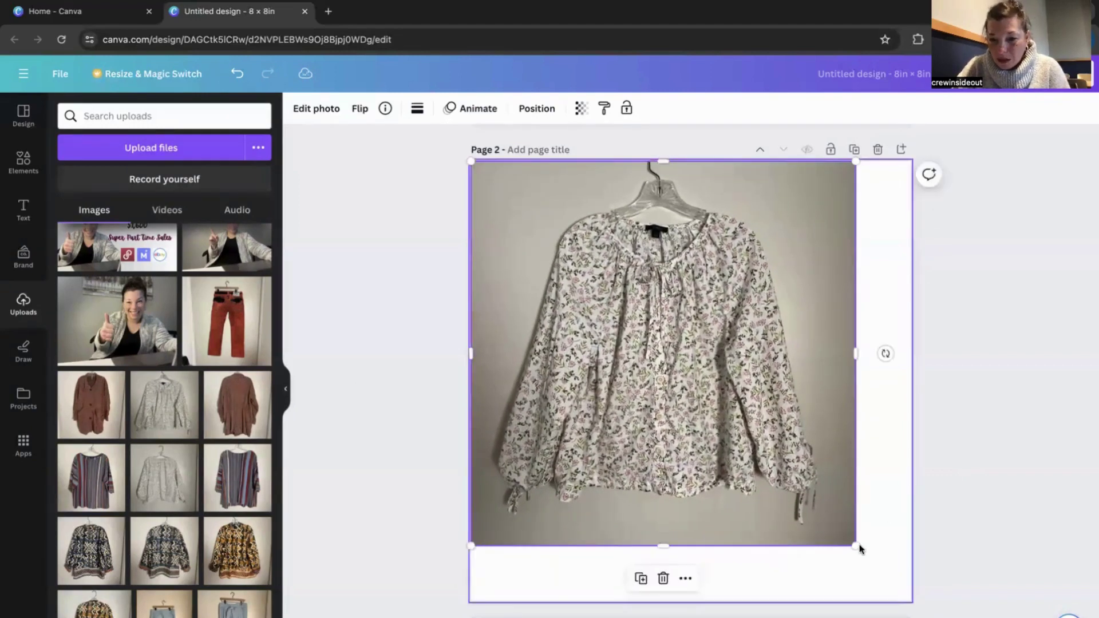
drag(856, 546, 921, 587)
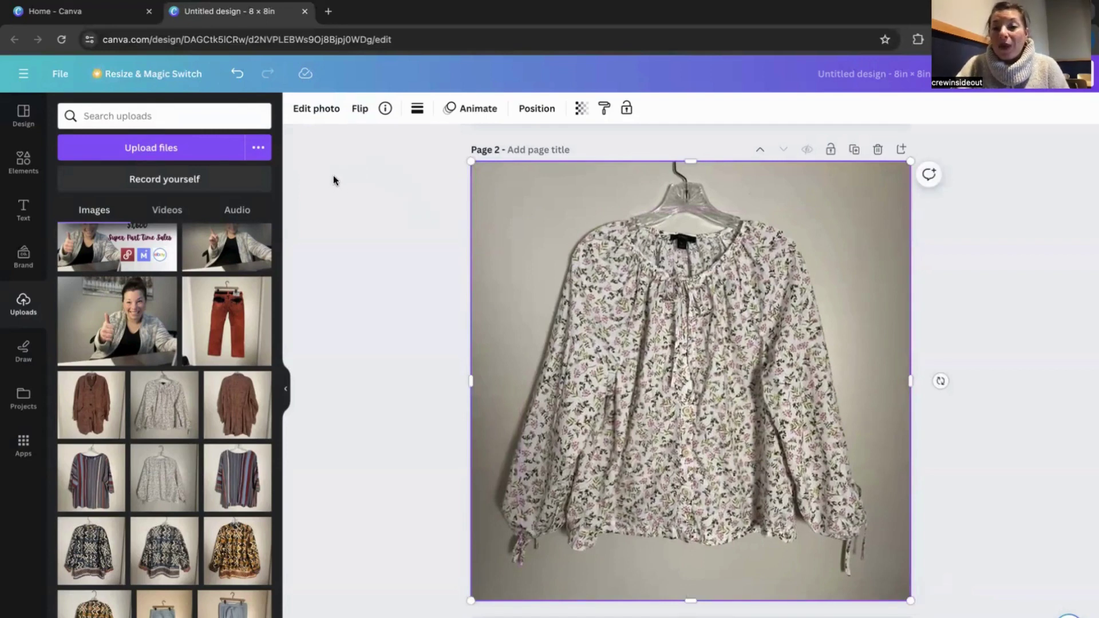
Remove the blouse photo's background with BG Remover and return to photo effects.
click(321, 110)
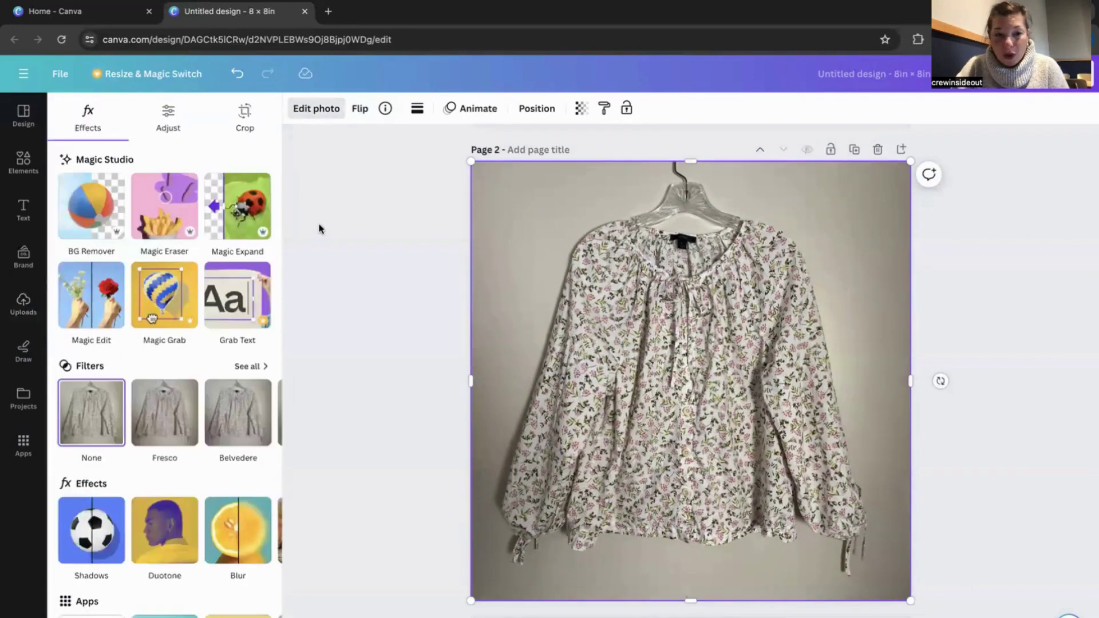
click(82, 231)
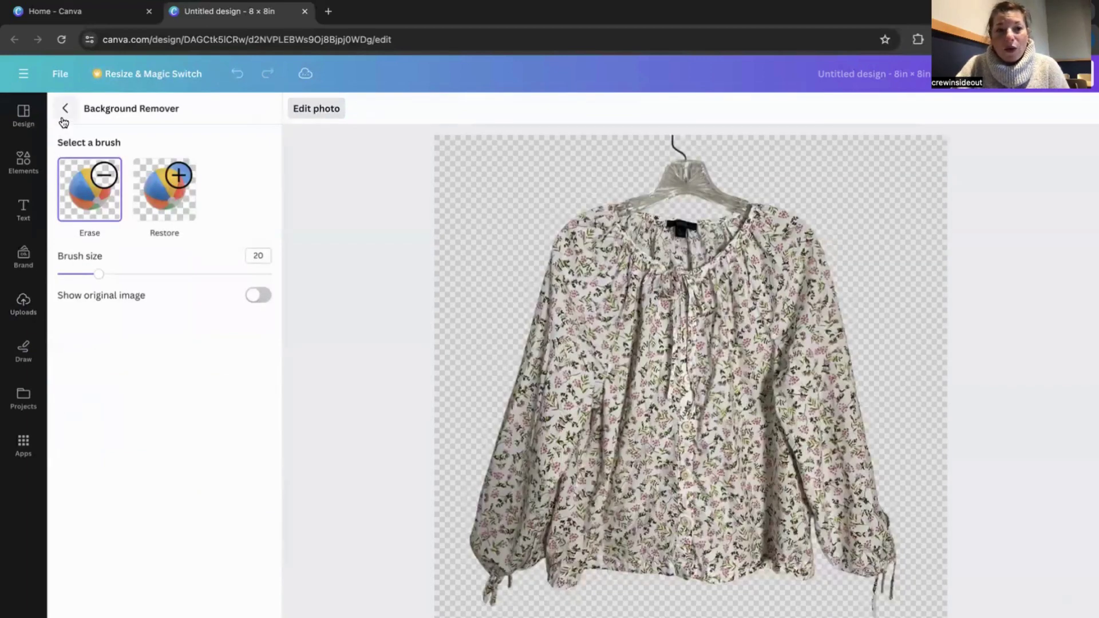
click(65, 109)
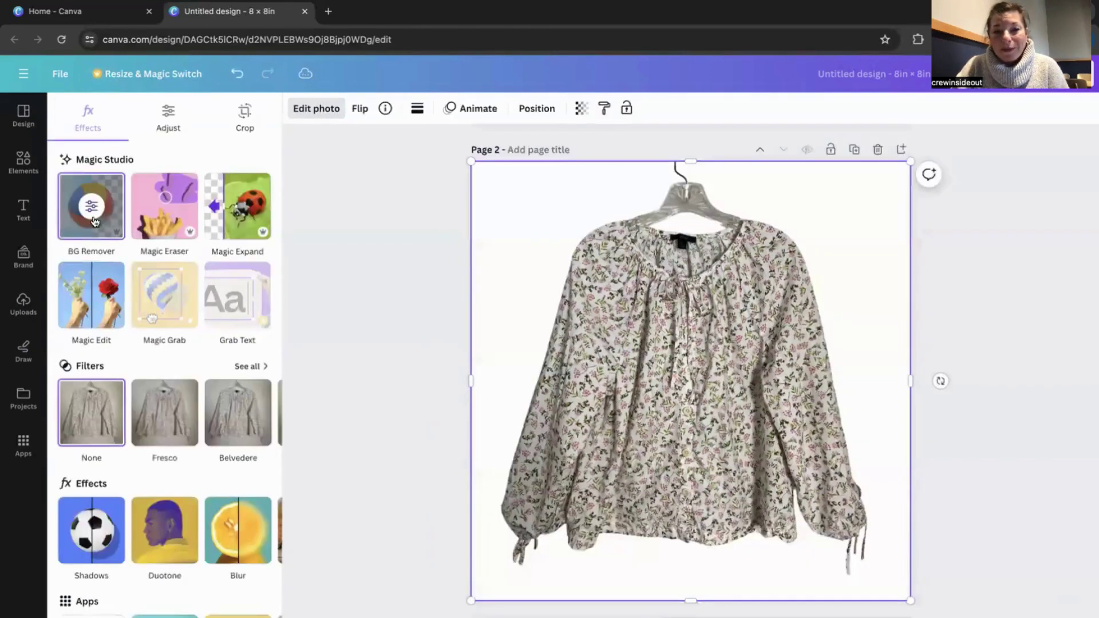
Set the blouse photo's Shadows to 99, add slight Clarity, and settle Brightness at 46.
click(165, 127)
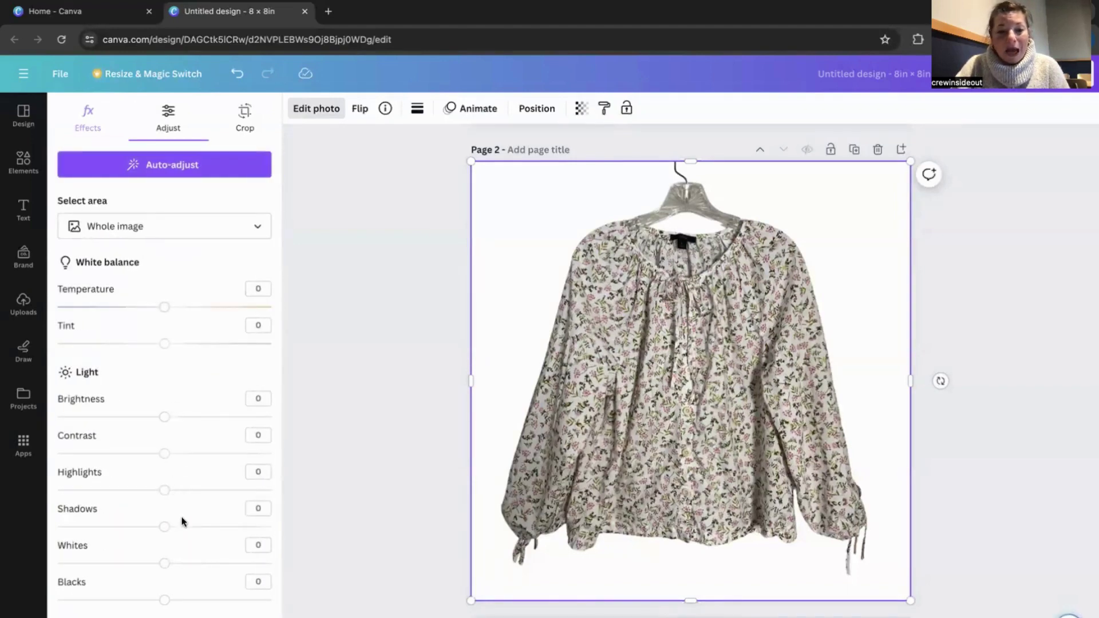
drag(198, 527, 269, 528)
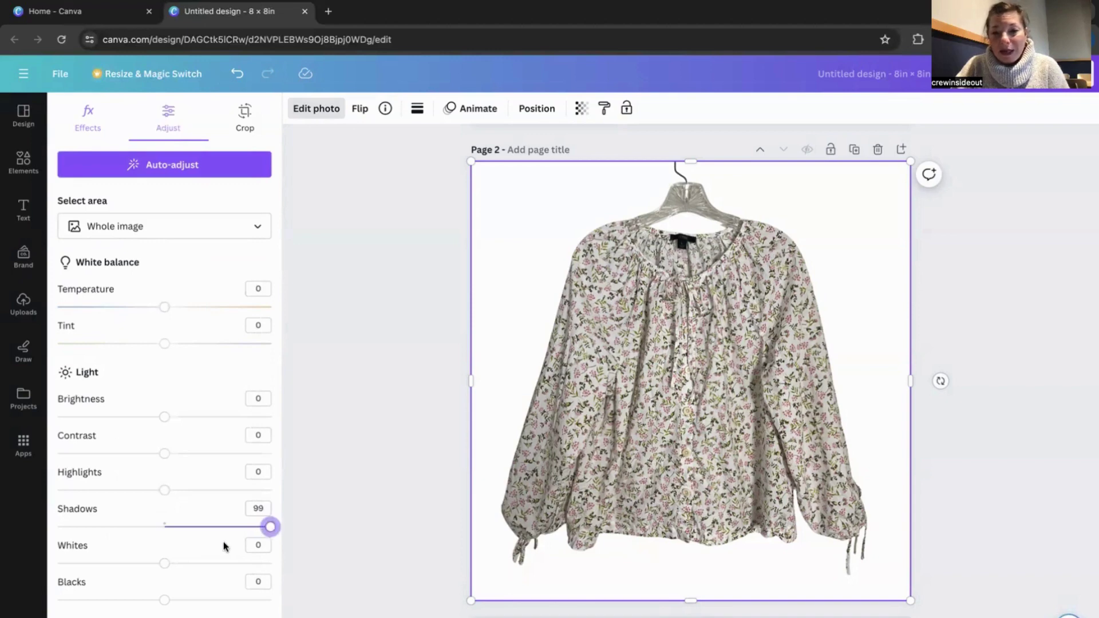
scroll(196, 478, down, 3)
scroll(197, 479, down, 3)
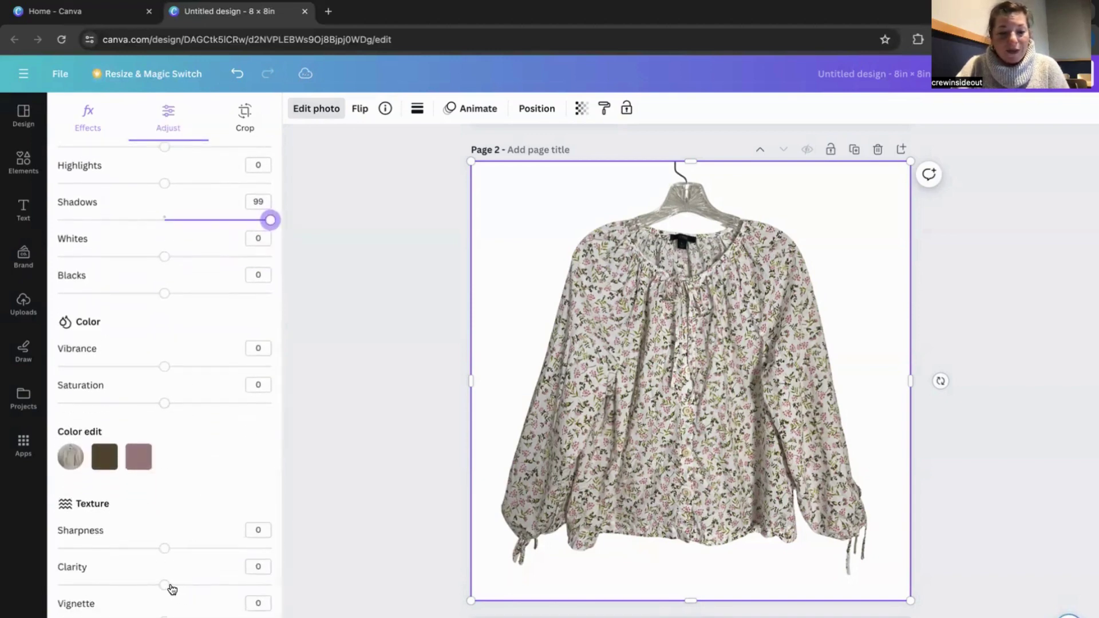
drag(164, 584, 221, 584)
scroll(167, 409, up, 3)
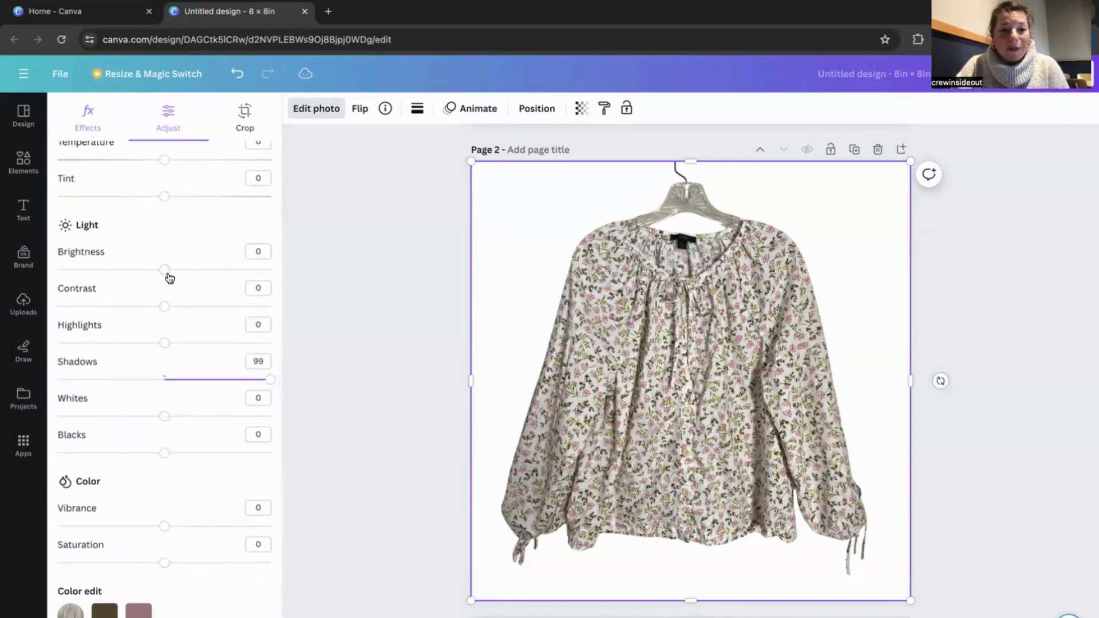
drag(169, 274, 298, 273)
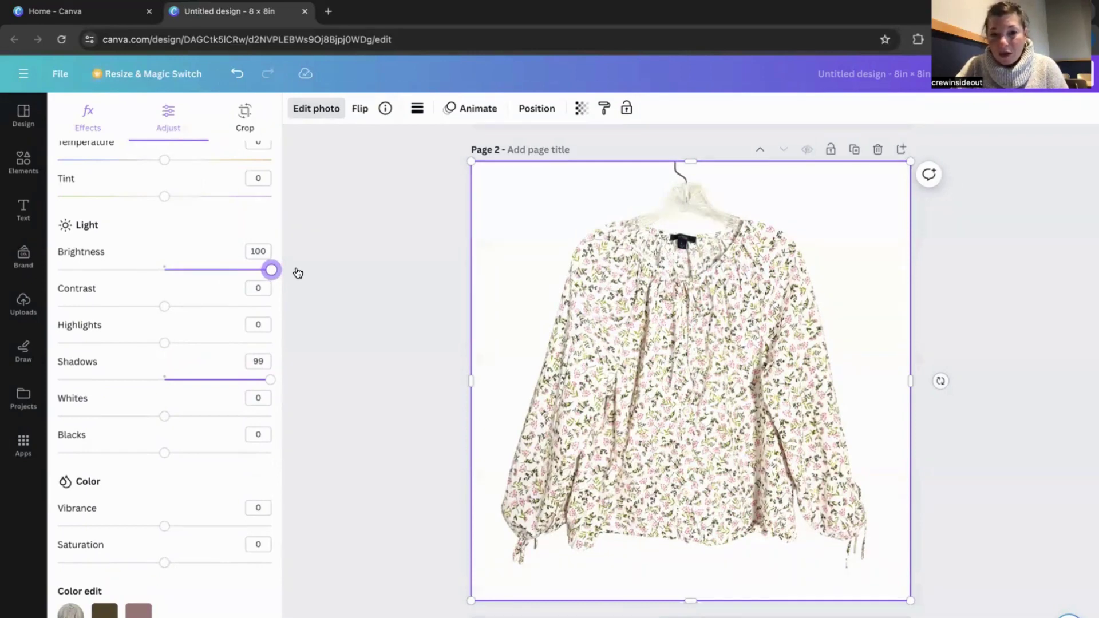
drag(270, 270, 212, 267)
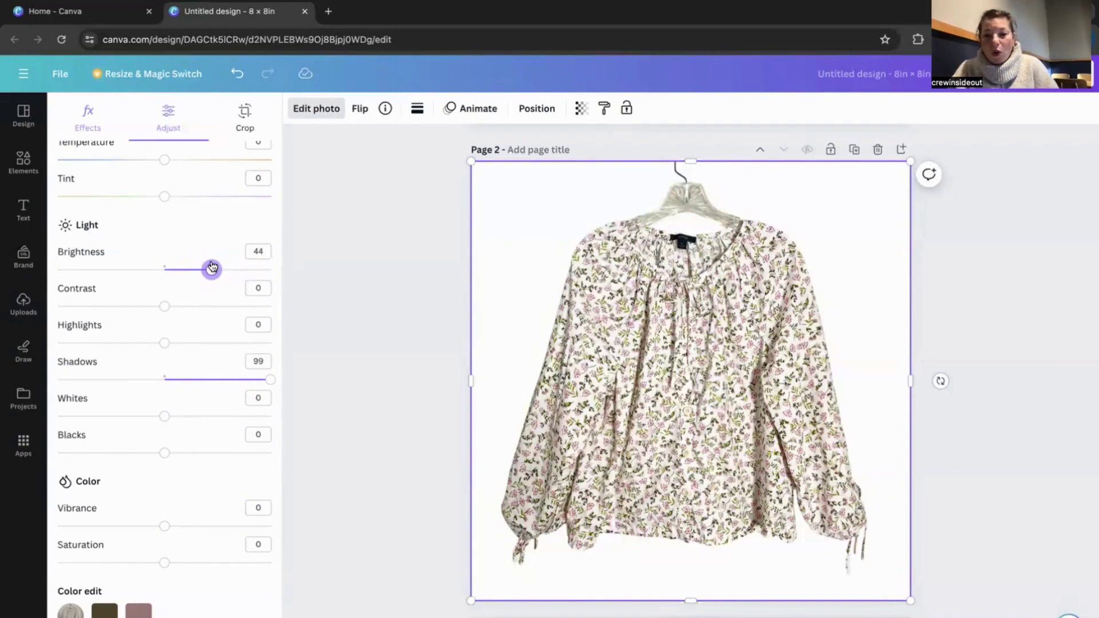
drag(211, 267, 213, 265)
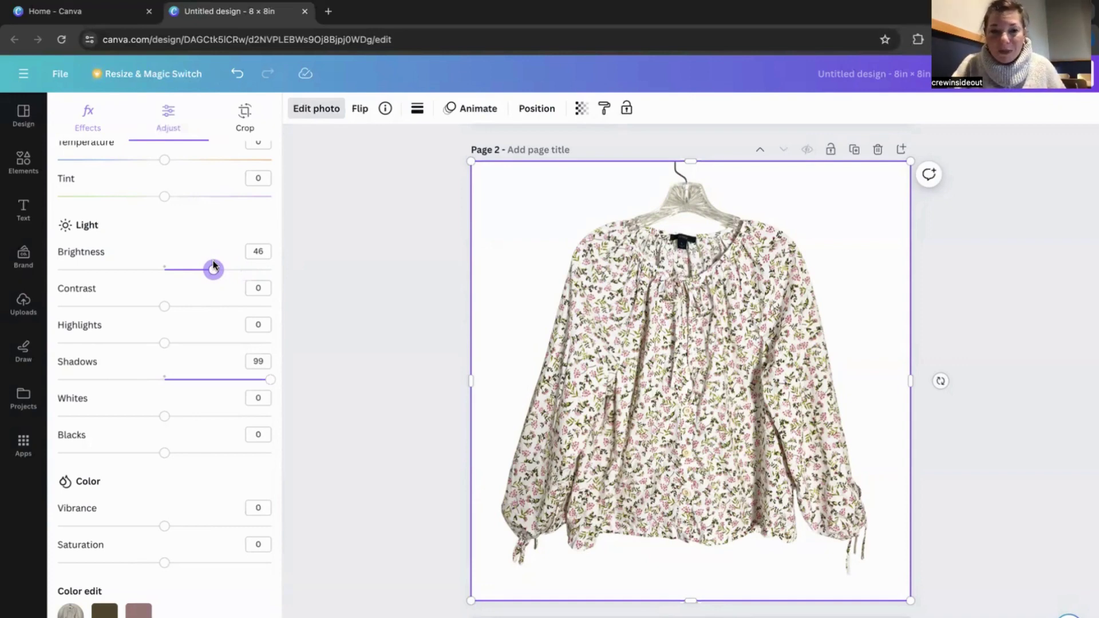
scroll(154, 356, up, 3)
scroll(155, 355, up, 2)
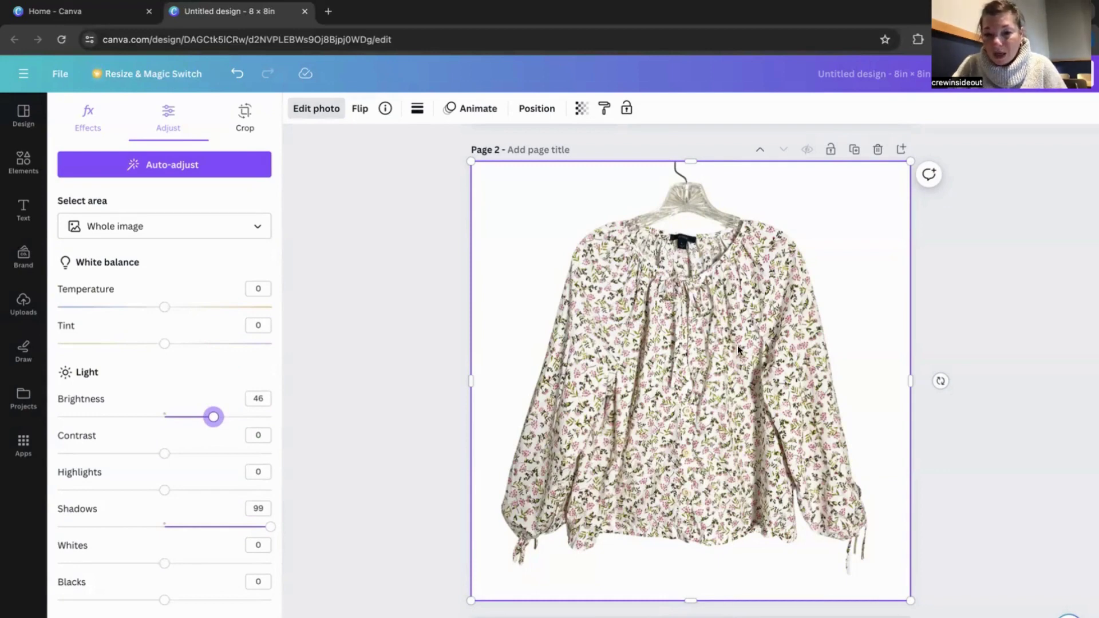
Add the white floral blouse photo to page 3 and stretch it to cover the page.
click(1016, 342)
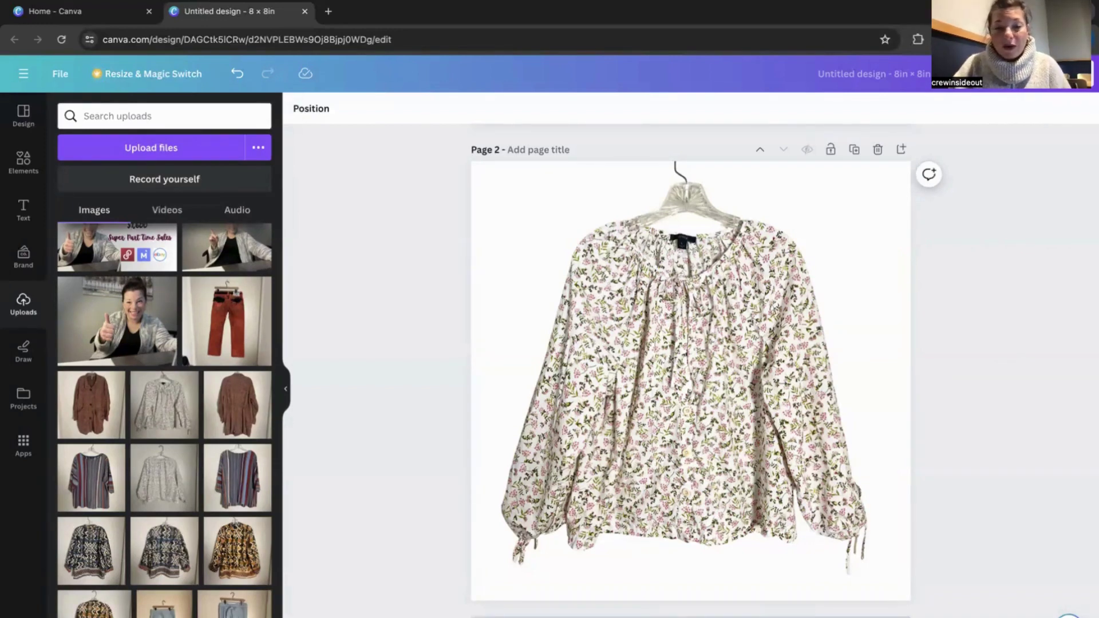
scroll(409, 607, down, 5)
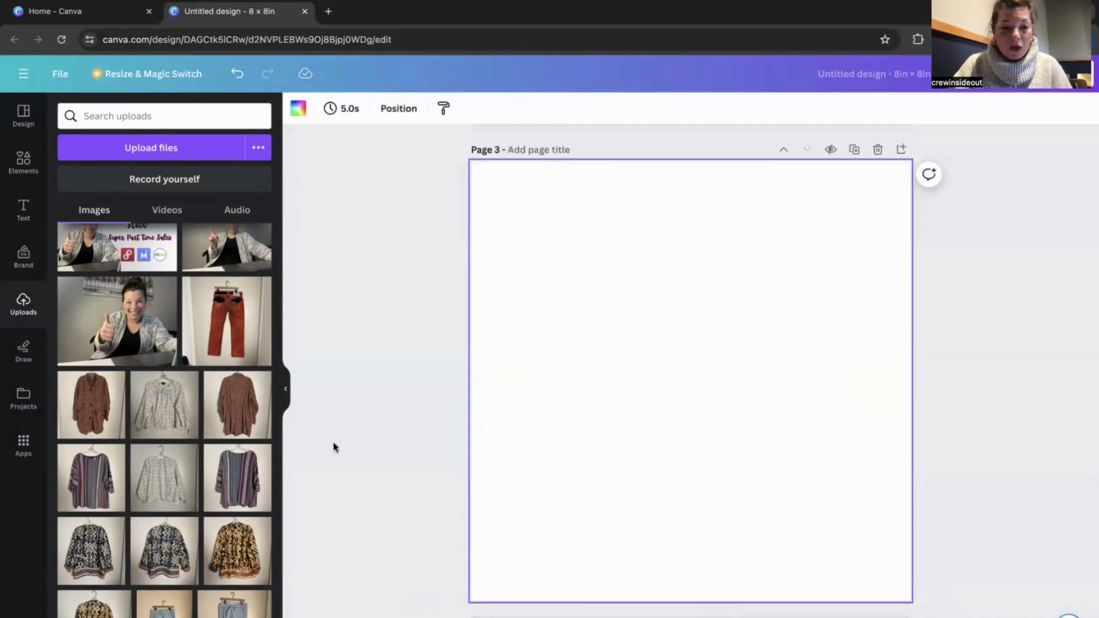
click(169, 423)
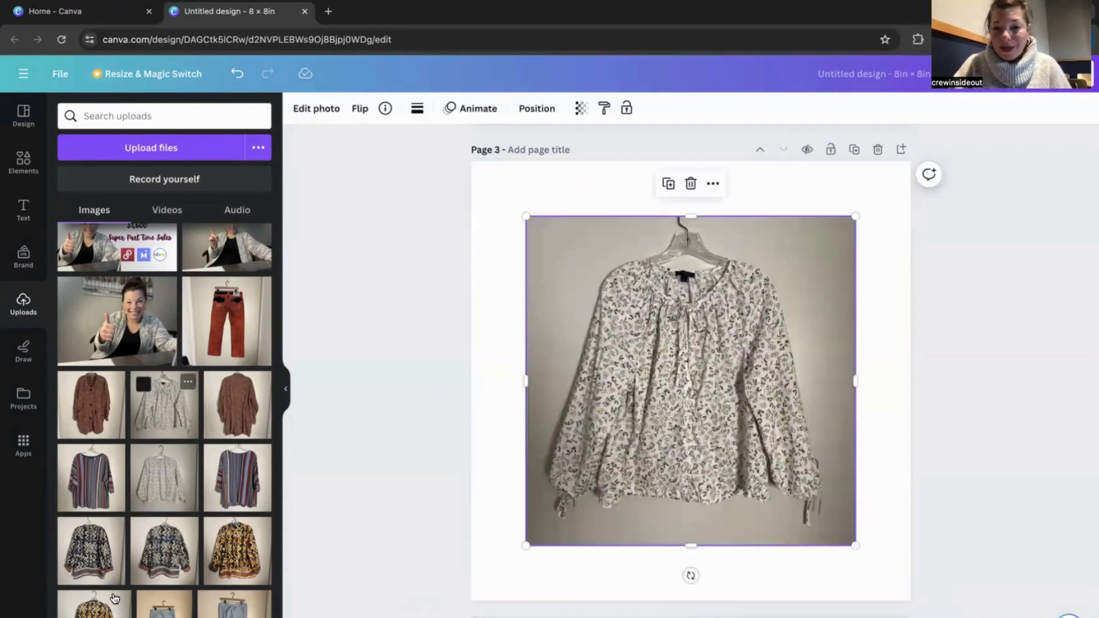
drag(525, 544, 471, 601)
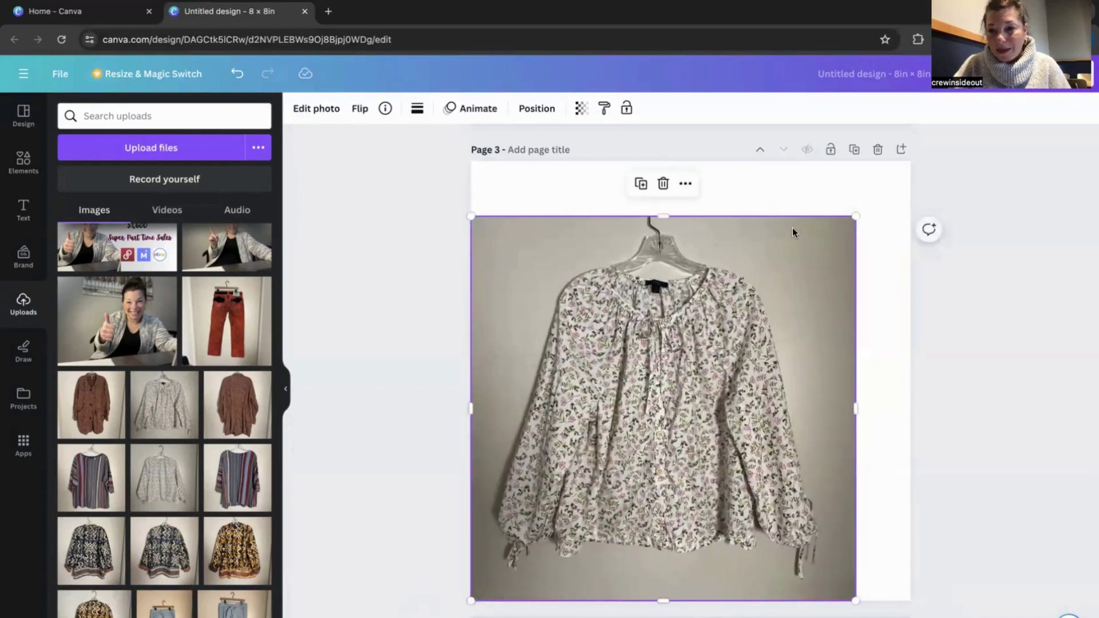
drag(855, 217, 910, 162)
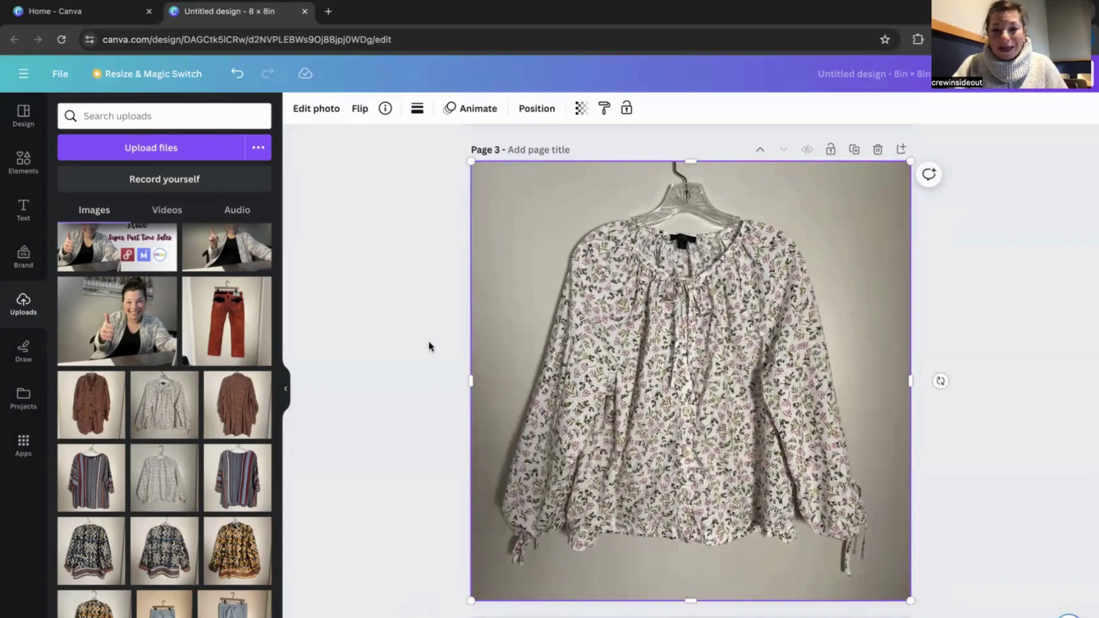
Open the blouse photo's Adjust settings and raise shadows to 98 and clarity to 61.
click(321, 115)
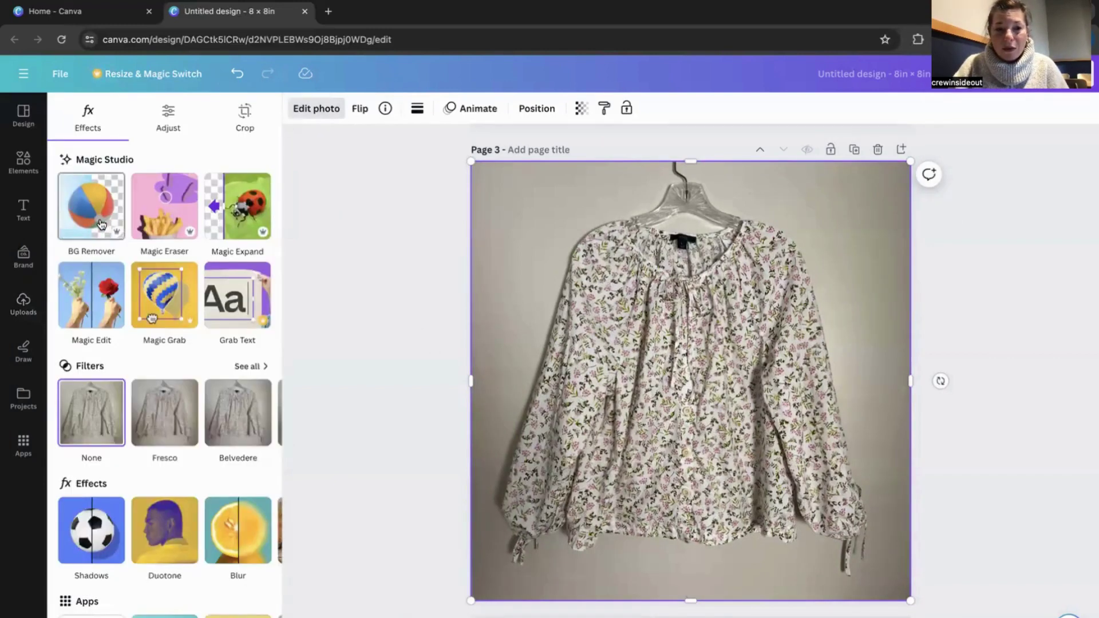
click(169, 118)
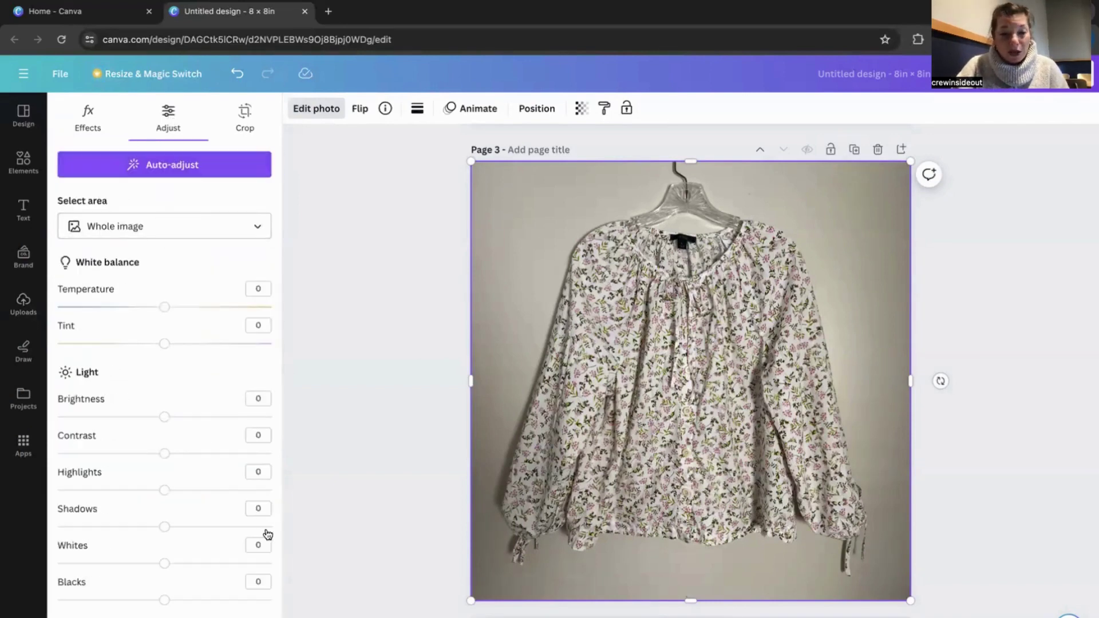
click(269, 527)
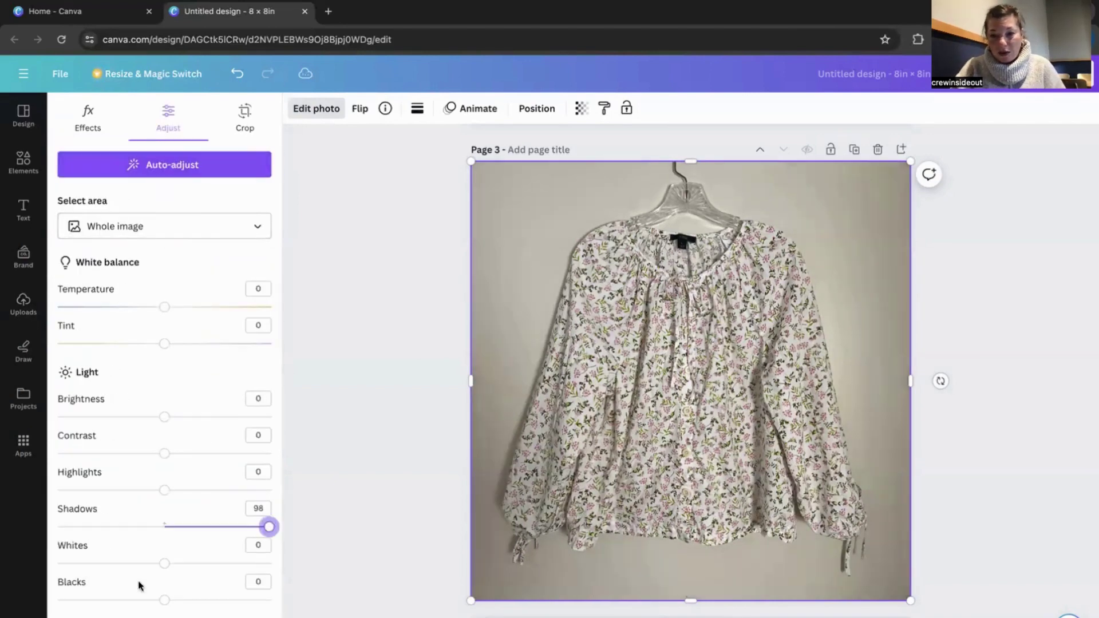
scroll(83, 611, down, 5)
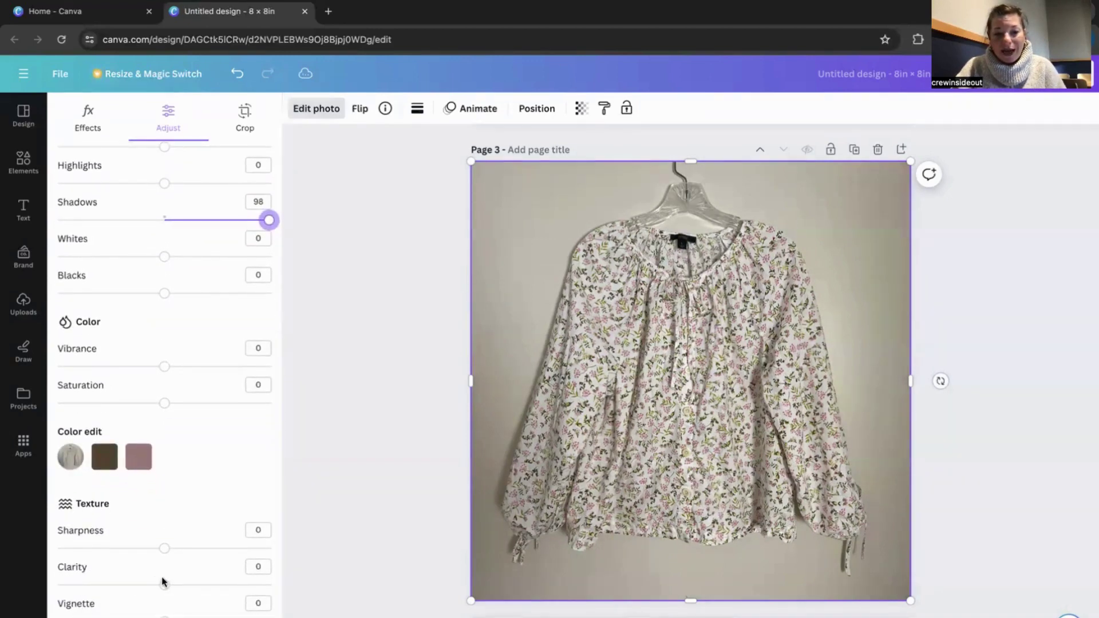
click(165, 585)
drag(167, 588, 230, 581)
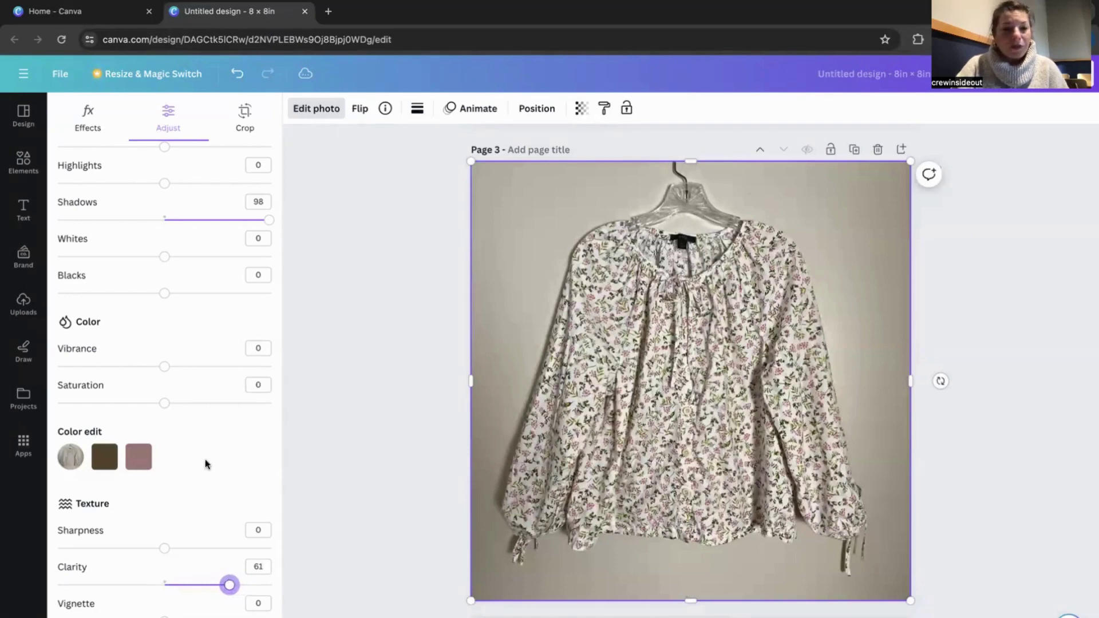
Set the blouse photo's brightness to 33 and vibrance to 51.
scroll(201, 460, up, 3)
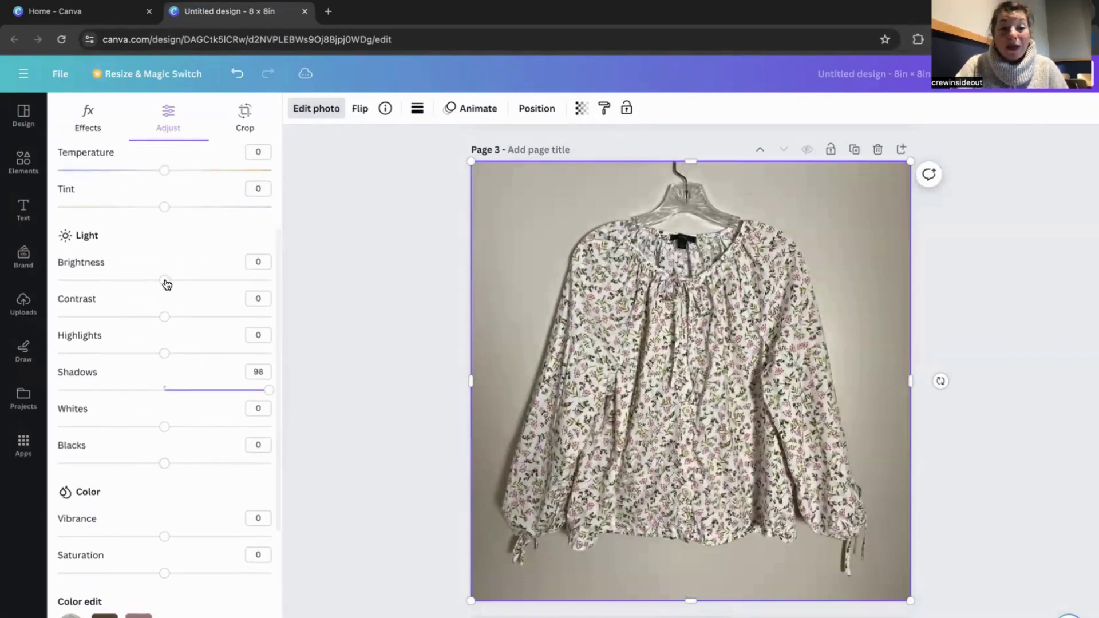
drag(167, 284, 199, 282)
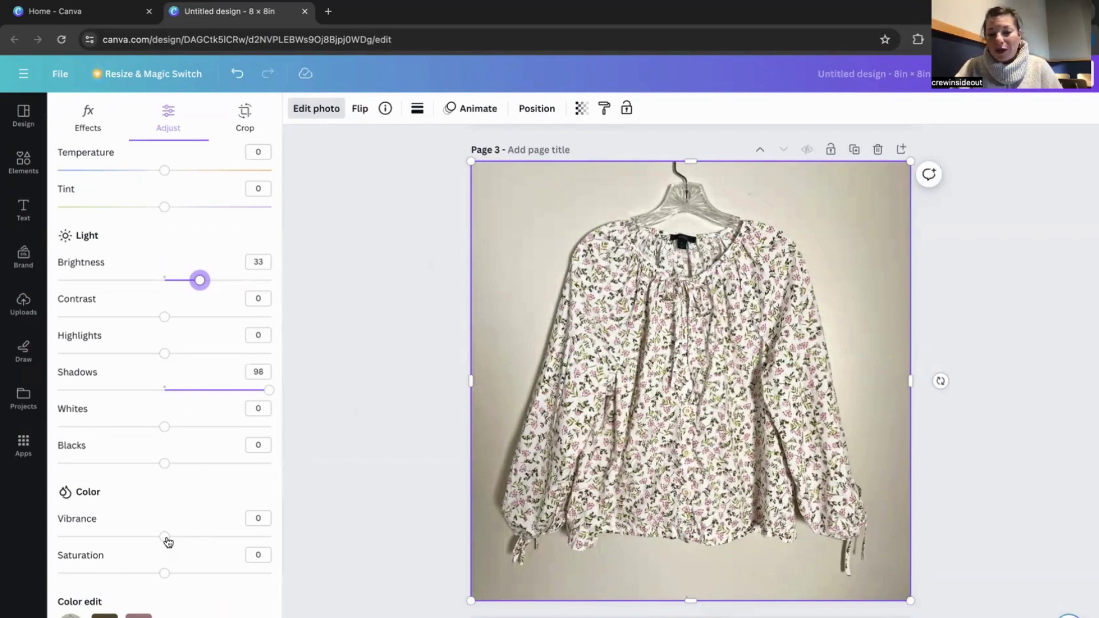
drag(166, 539, 219, 533)
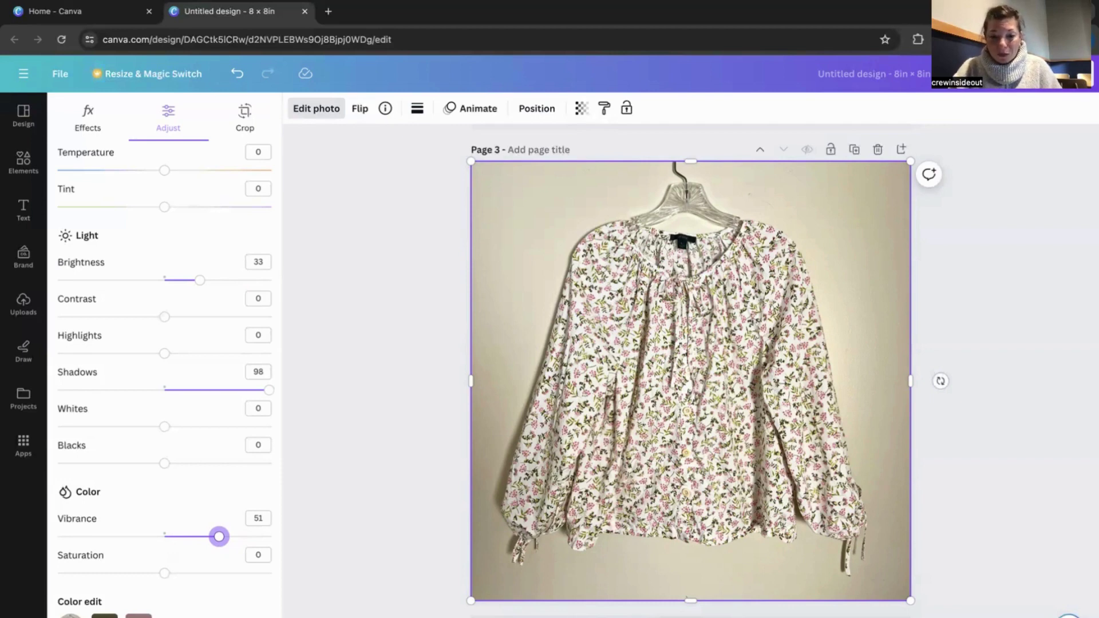
Insert the red pants thumbnail from Uploads onto blank page 4.
scroll(326, 522, down, 5)
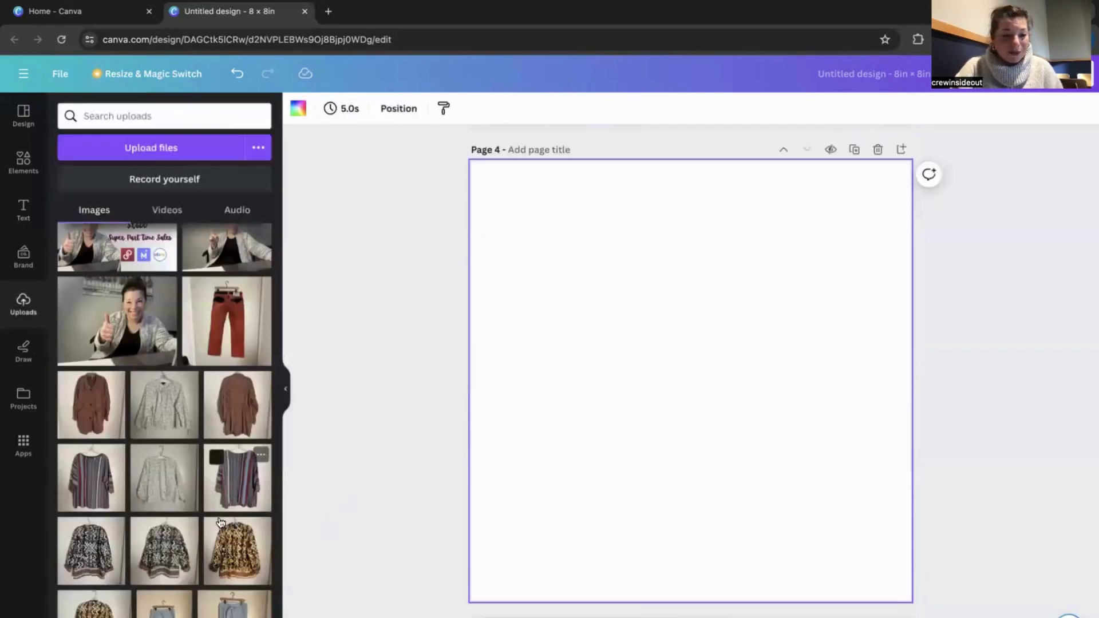
scroll(221, 523, down, 5)
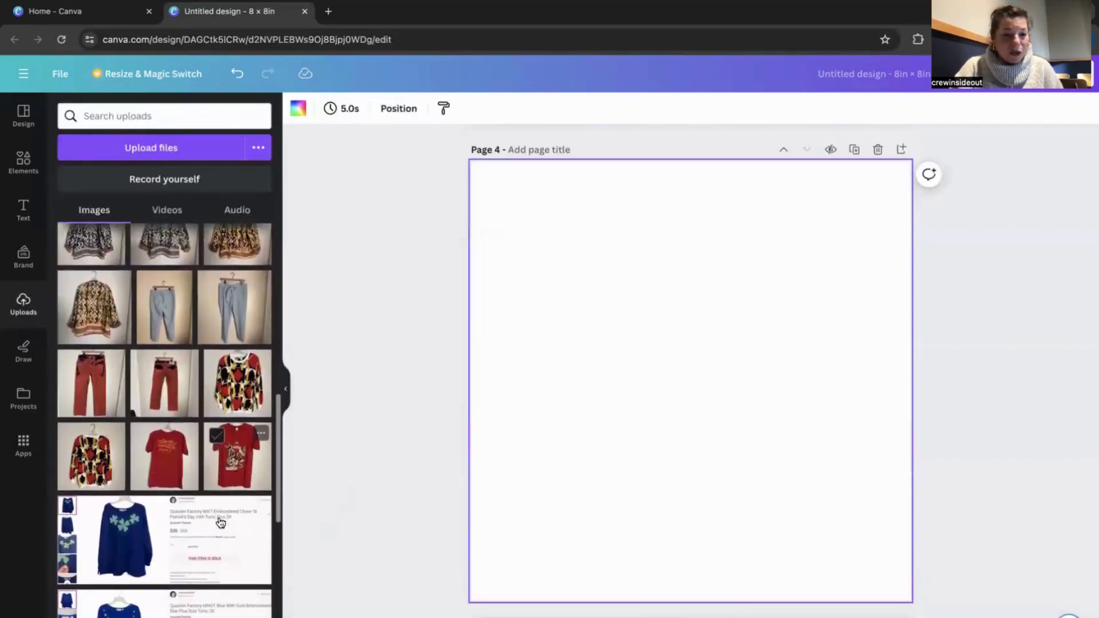
scroll(220, 522, up, 3)
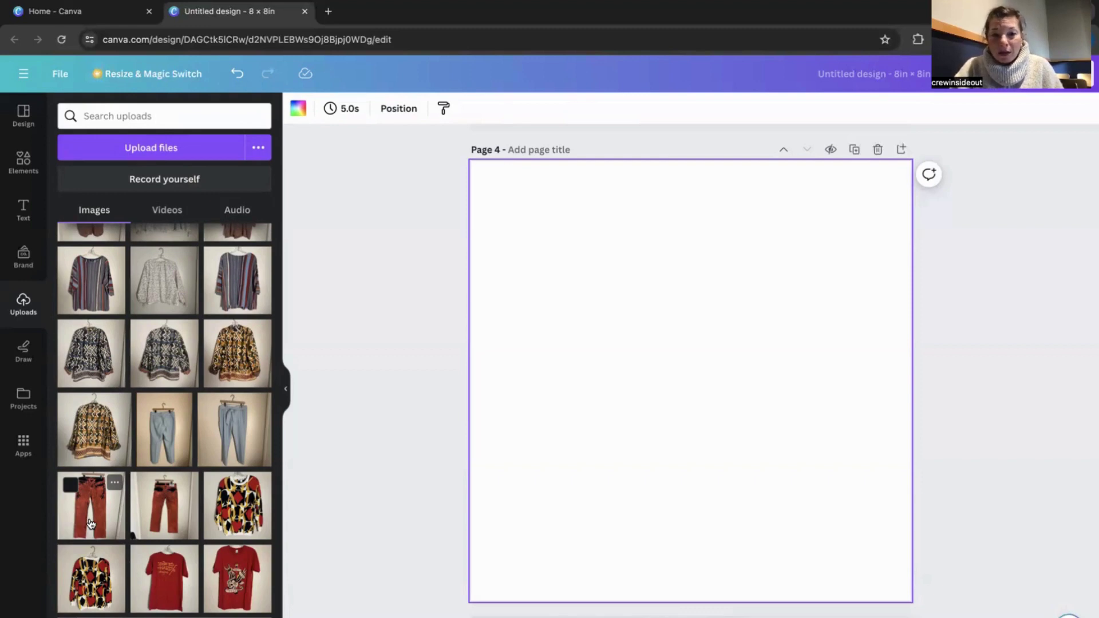
click(90, 524)
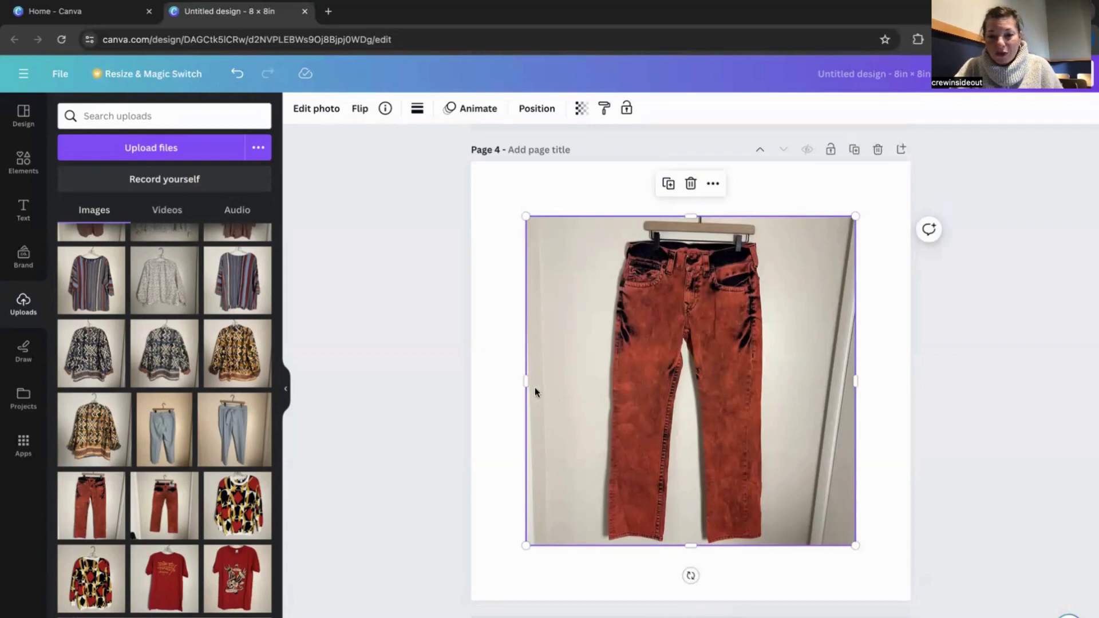
Crop the red pants photo in from both sides and enlarge it toward the page bottom.
drag(527, 380, 597, 373)
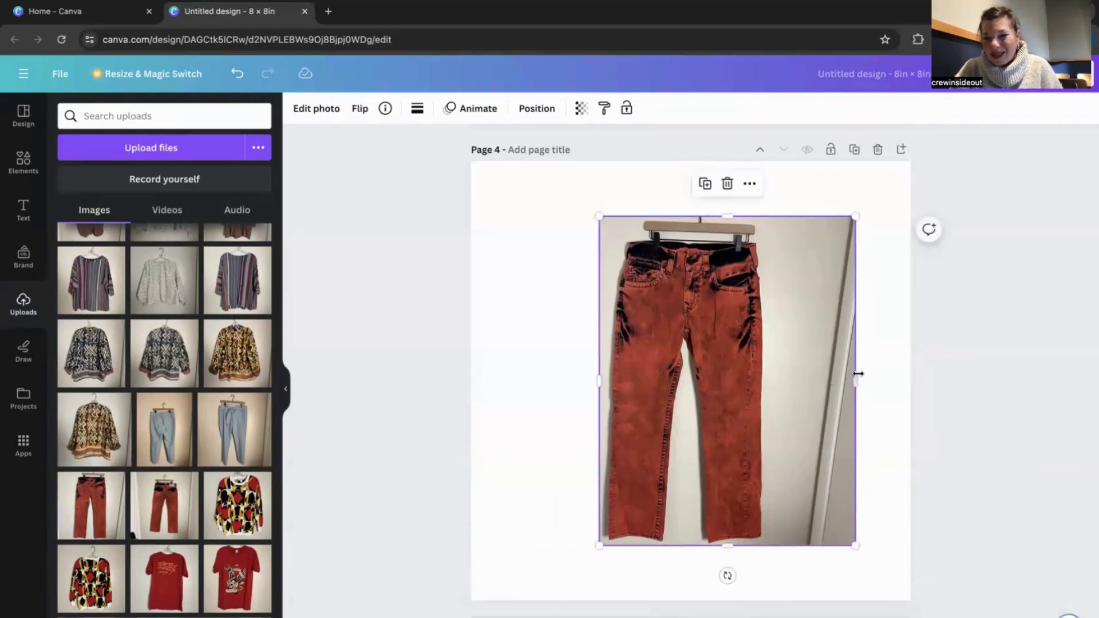
drag(843, 378, 603, 327)
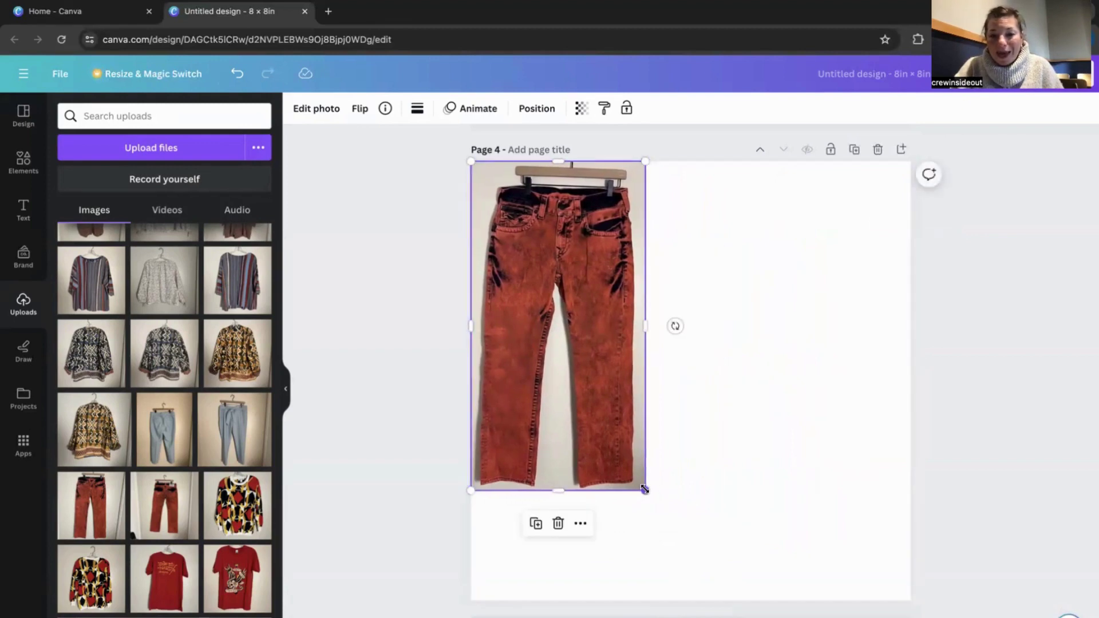
drag(644, 489, 686, 606)
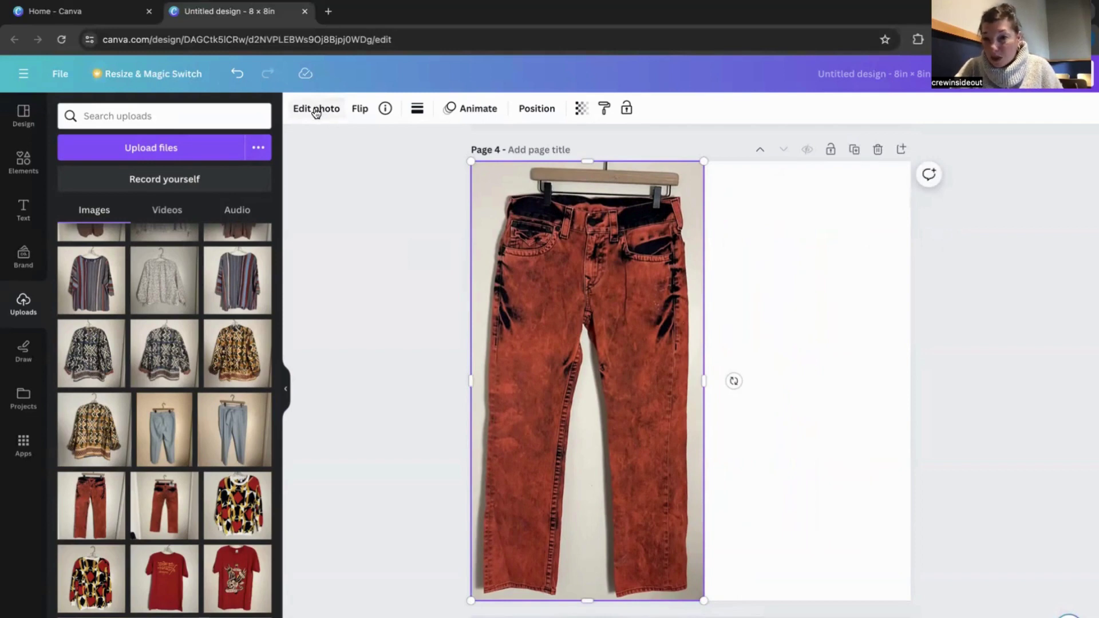
Remove the jeans photo's background with BG Remover and nudge the cutout slightly left.
click(316, 112)
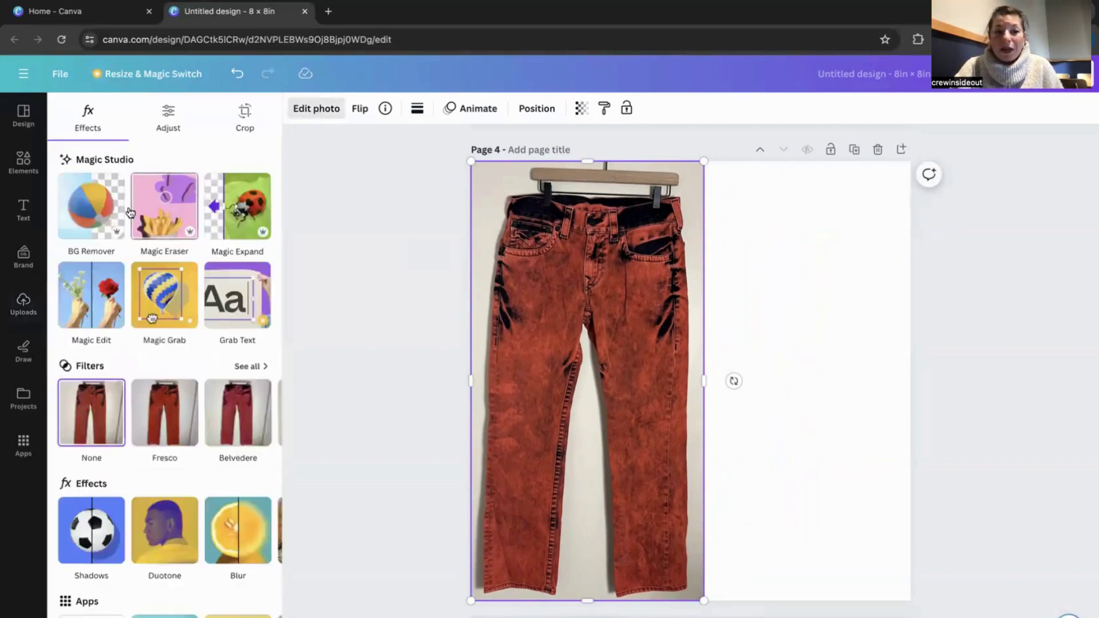
click(91, 206)
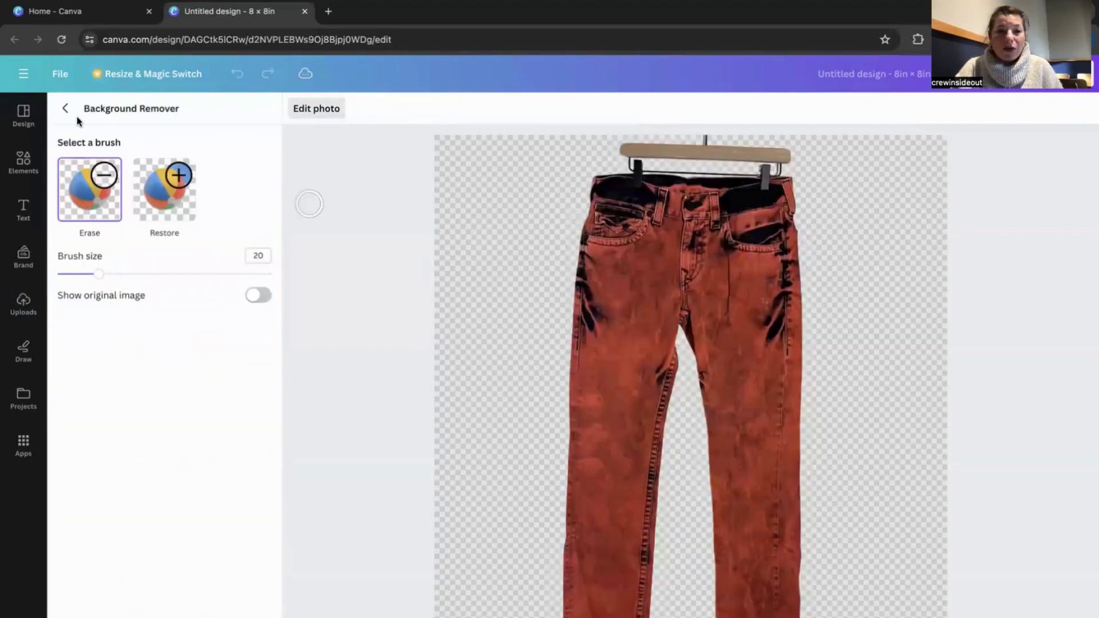
click(65, 108)
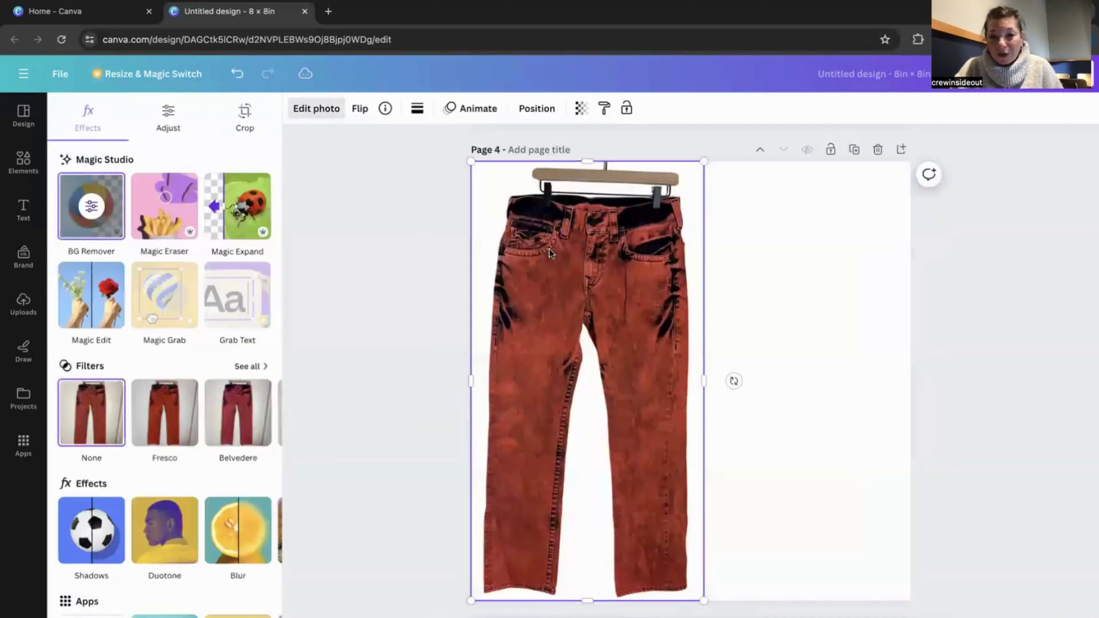
drag(548, 249, 543, 249)
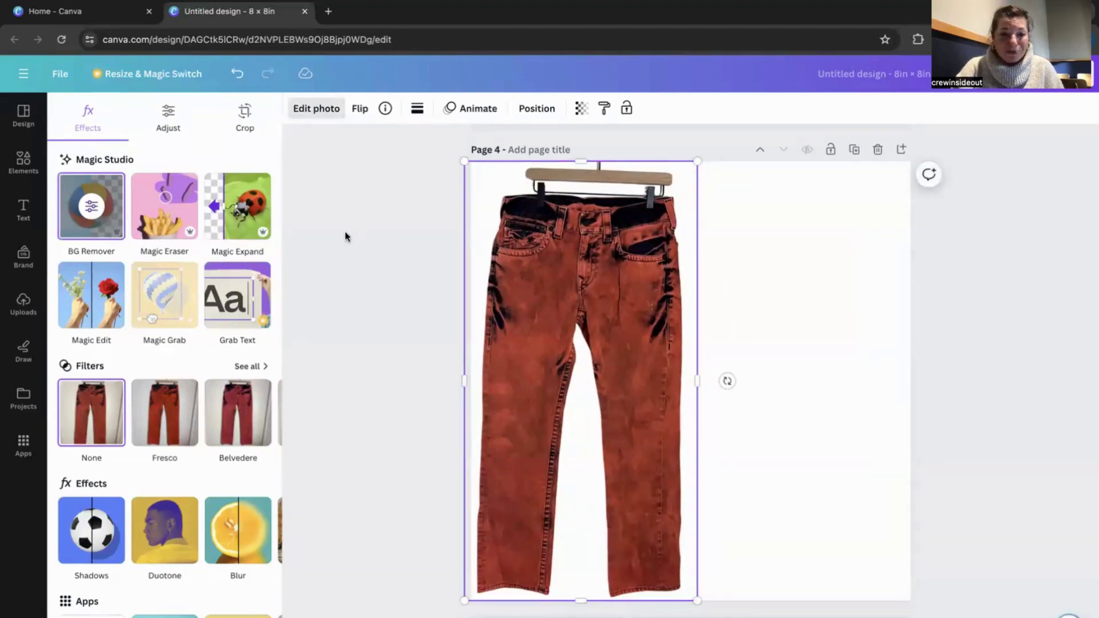
Add the back-view red jeans photo to Page 4 and crop its left, right and bottom.
click(316, 108)
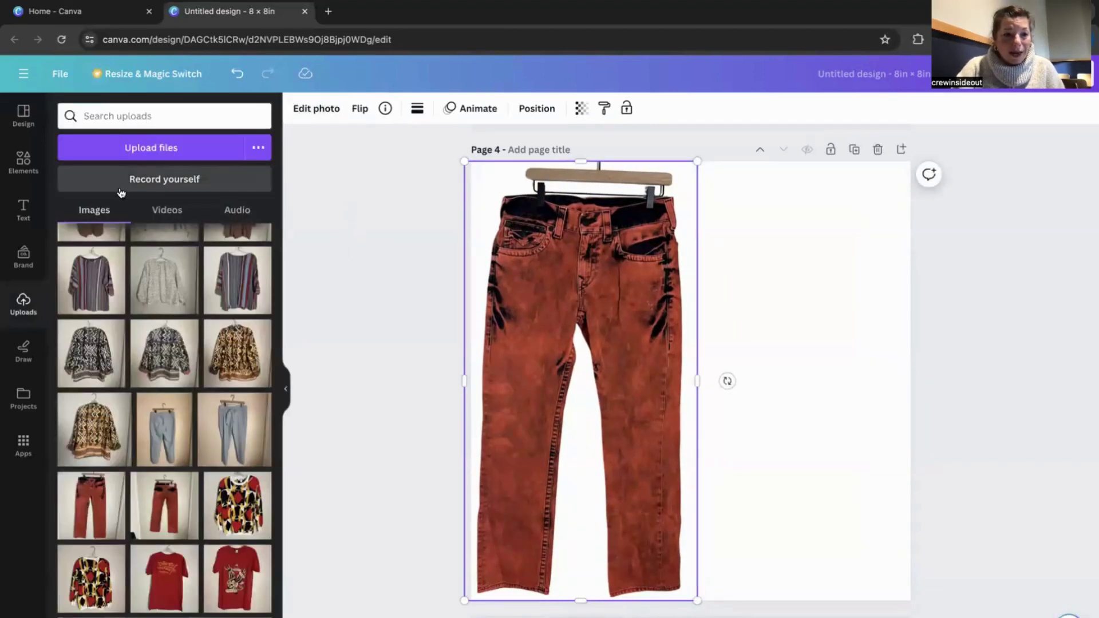
click(164, 520)
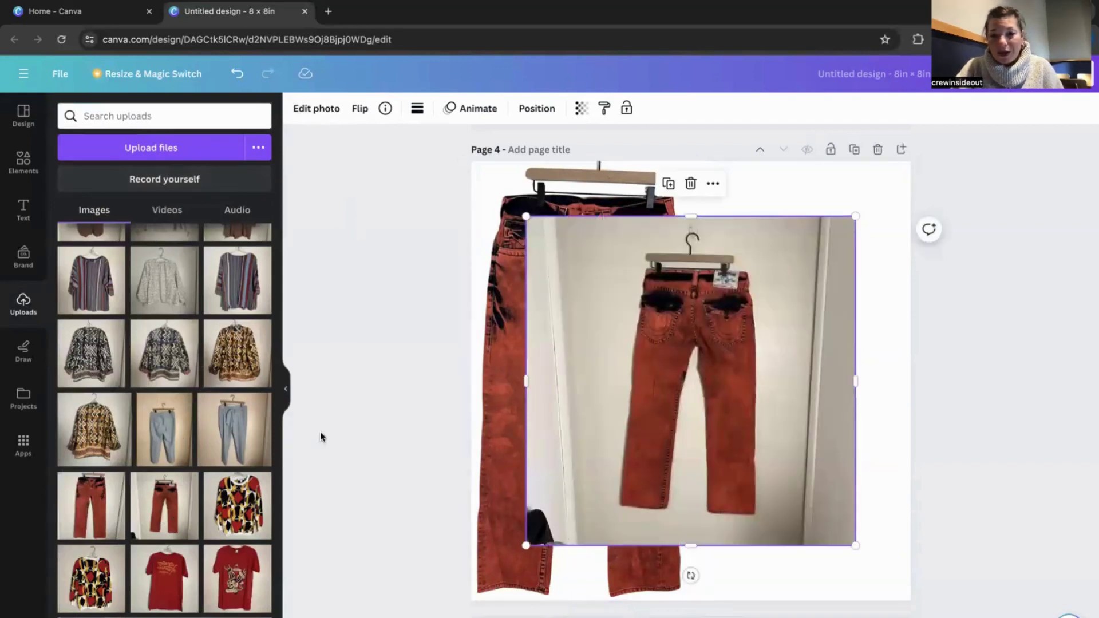
drag(526, 380, 617, 369)
drag(856, 379, 767, 380)
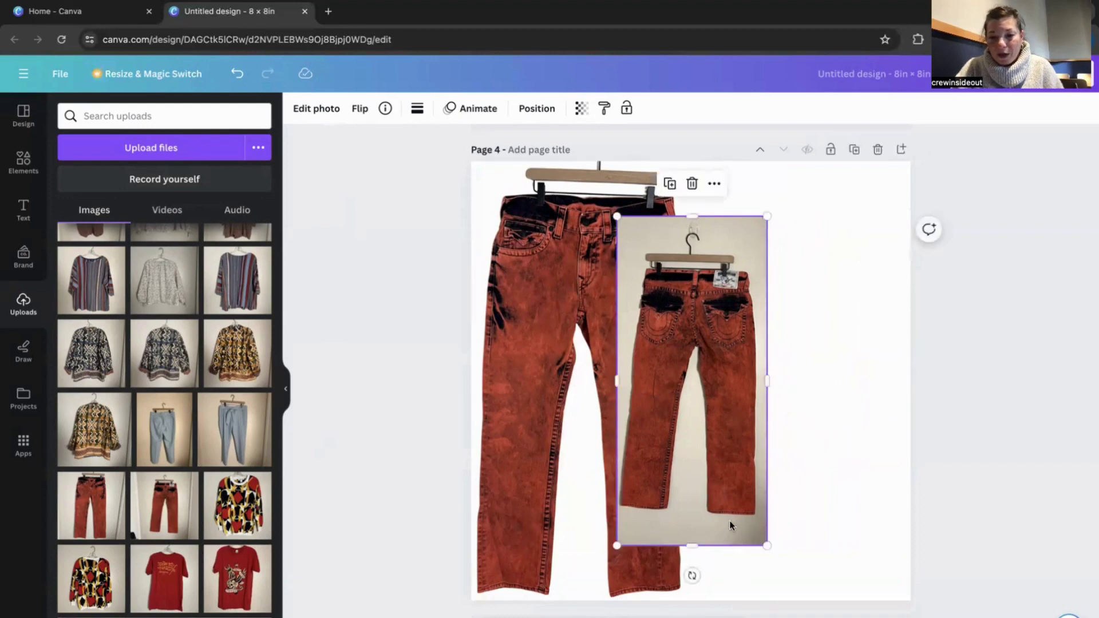
drag(691, 545, 689, 524)
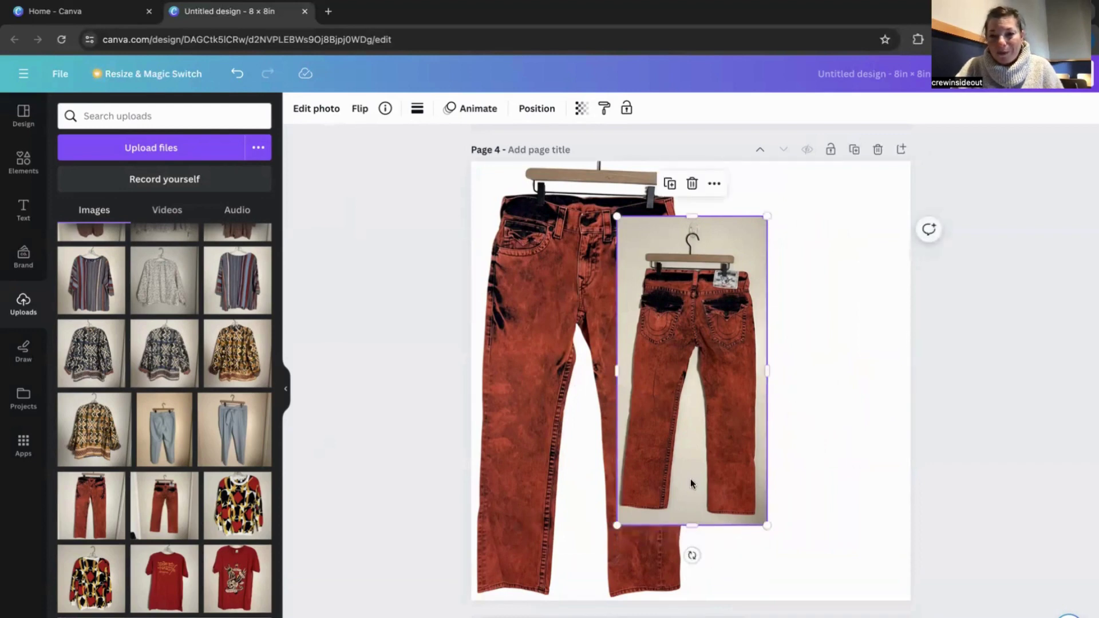
Move the back-view jeans to the top-right and enlarge it to fill the right side.
drag(690, 479, 830, 424)
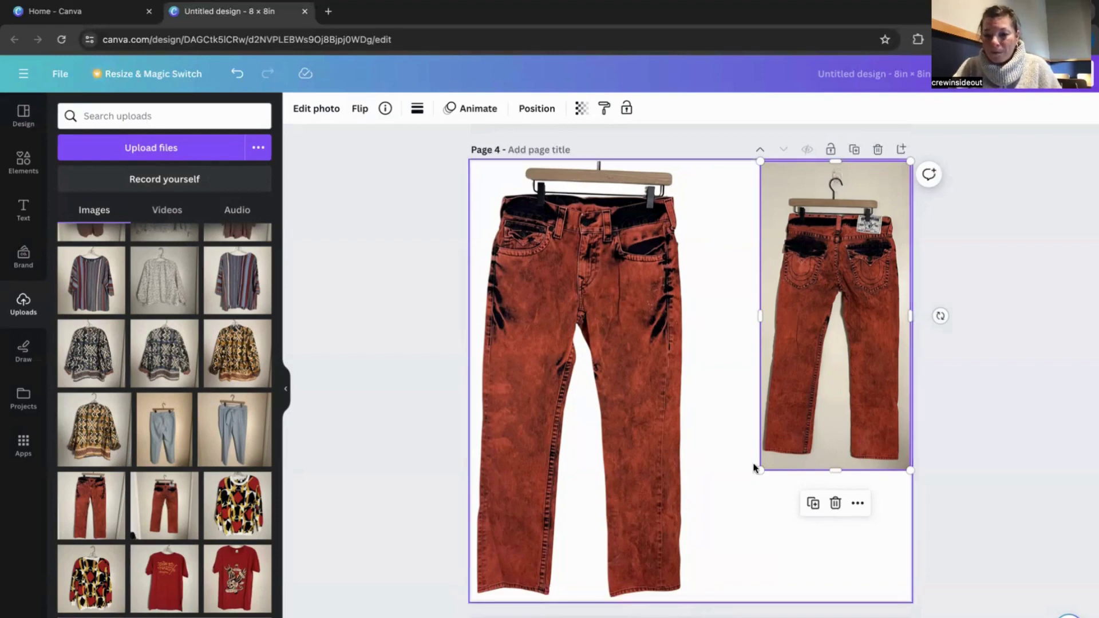
drag(759, 469, 670, 601)
drag(792, 455, 796, 432)
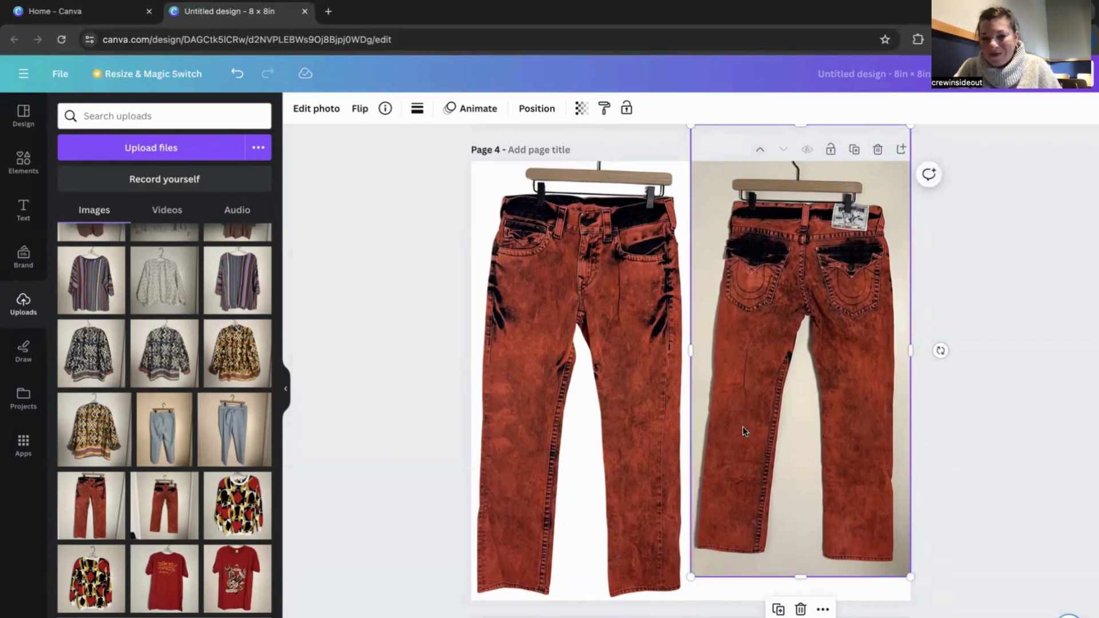
drag(690, 577, 668, 617)
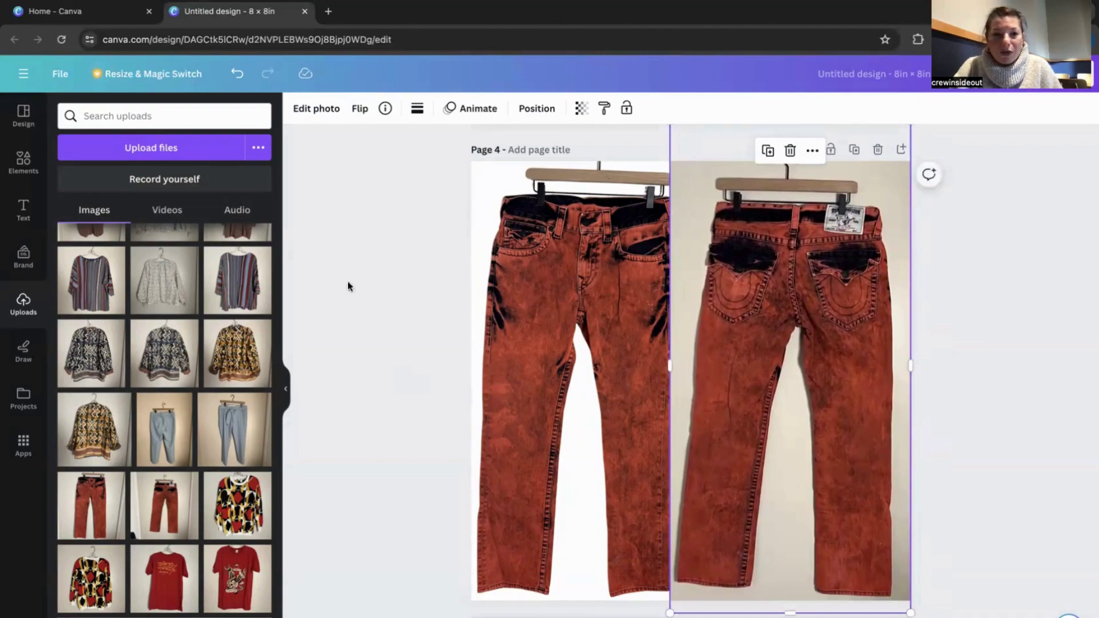
Remove the back-view jeans background, nudge it right, and shrink the front-view jeans slightly.
click(332, 114)
click(86, 237)
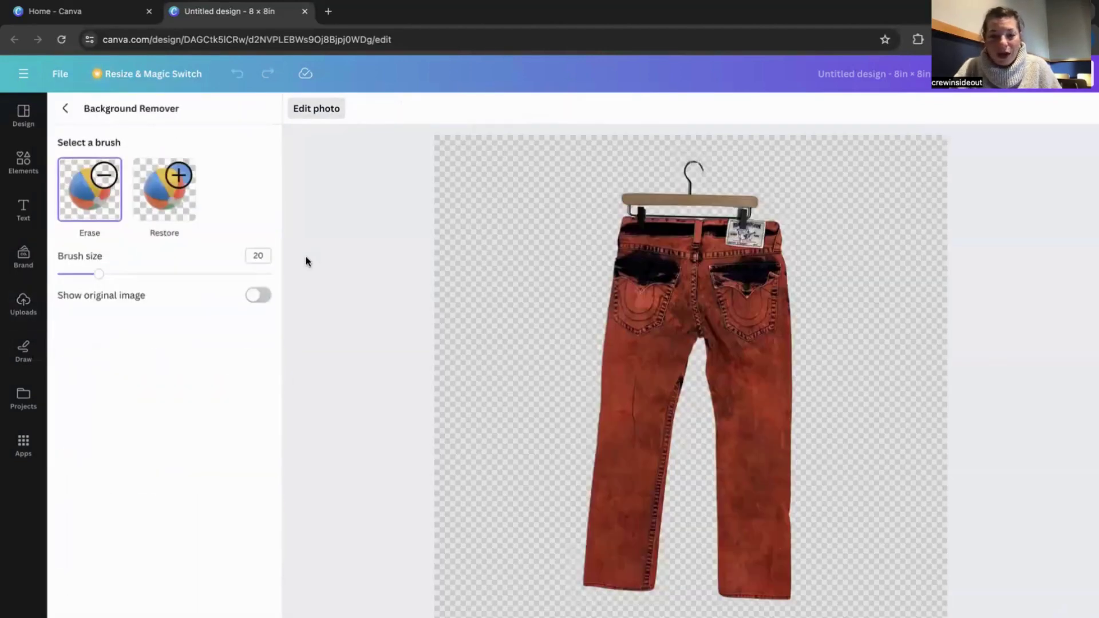
click(65, 108)
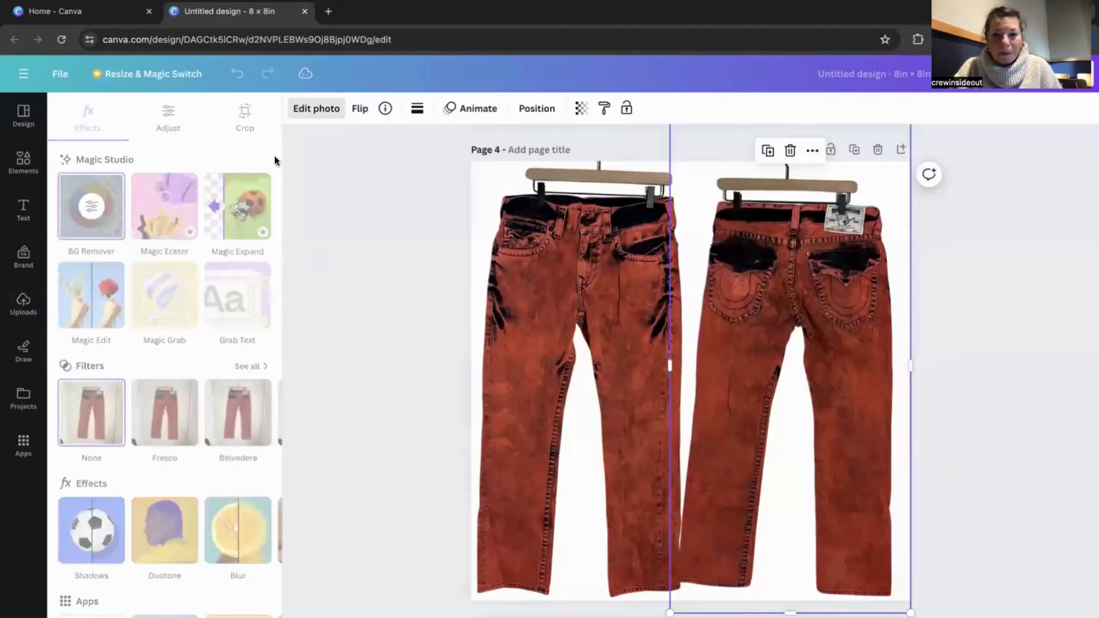
drag(775, 261, 783, 261)
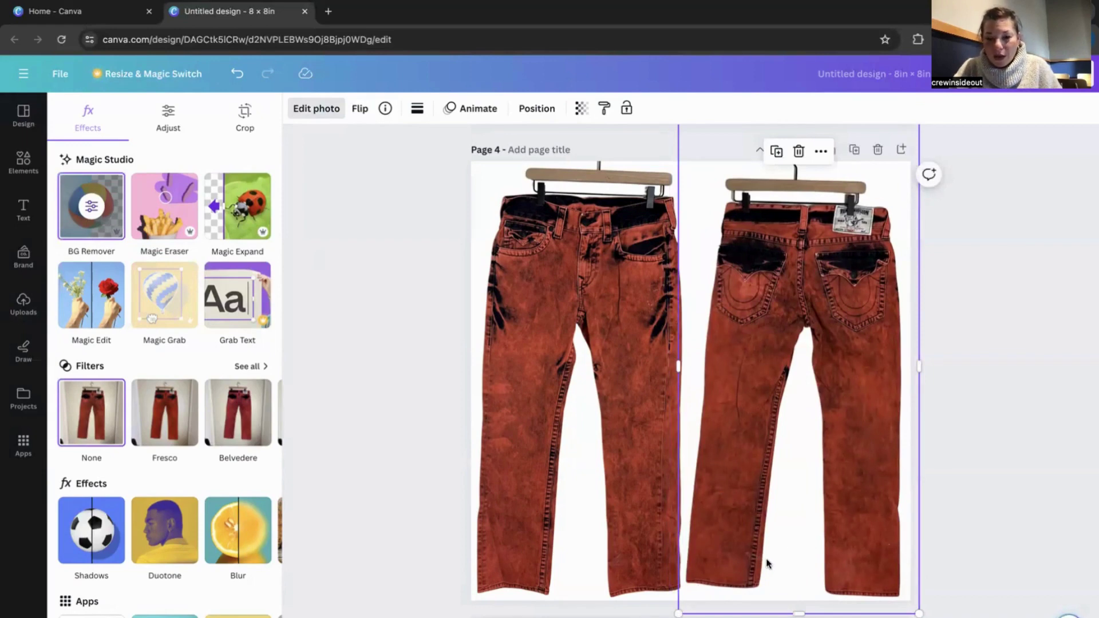
click(640, 519)
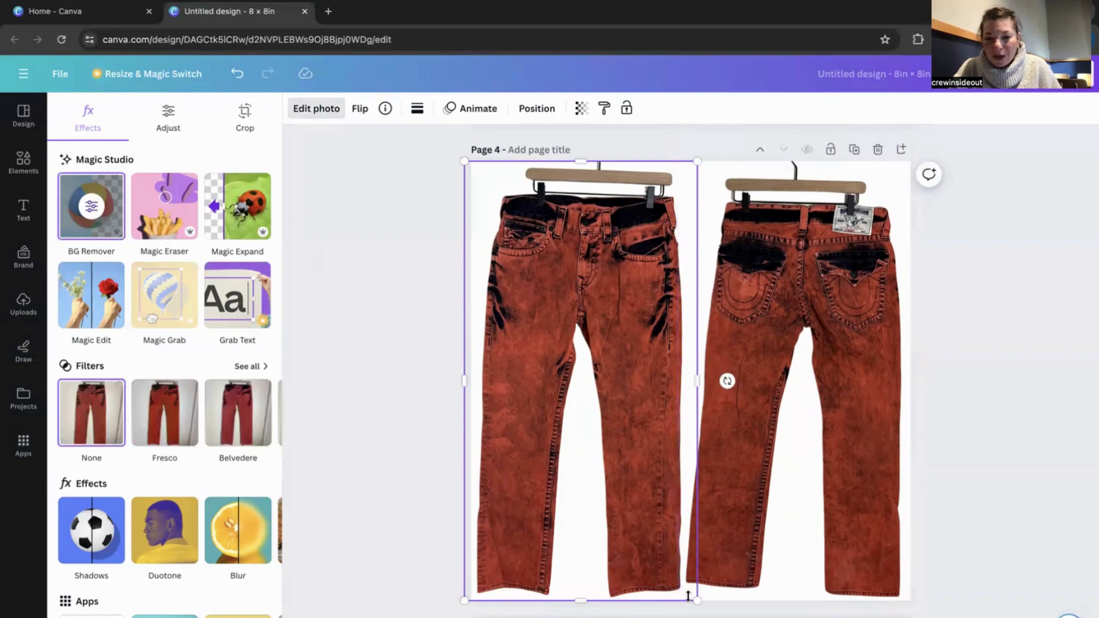
drag(696, 600, 692, 592)
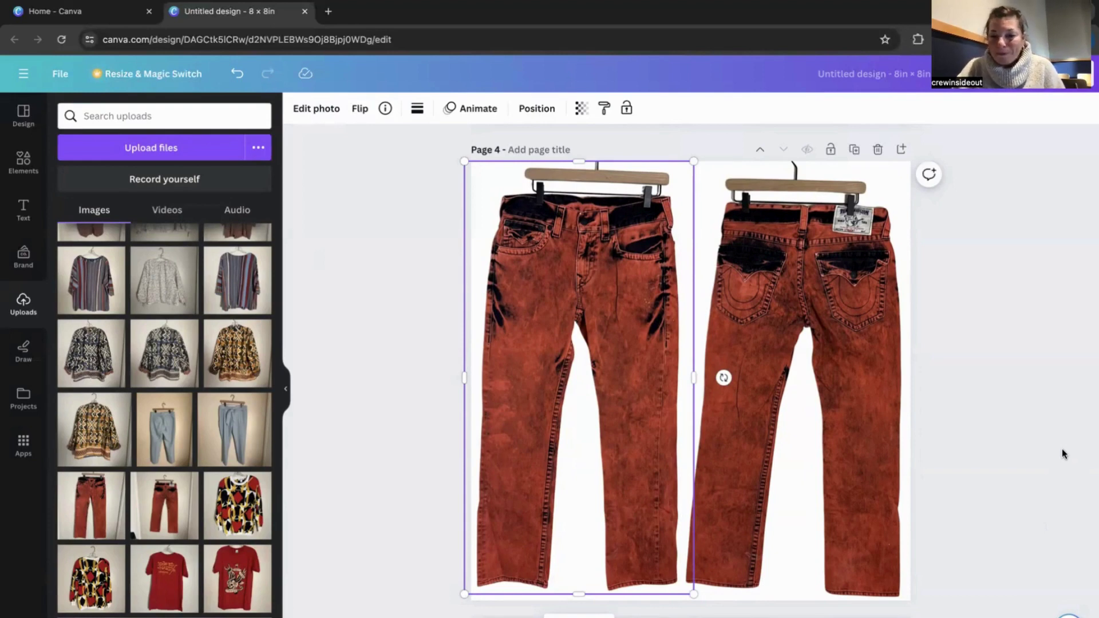
click(987, 478)
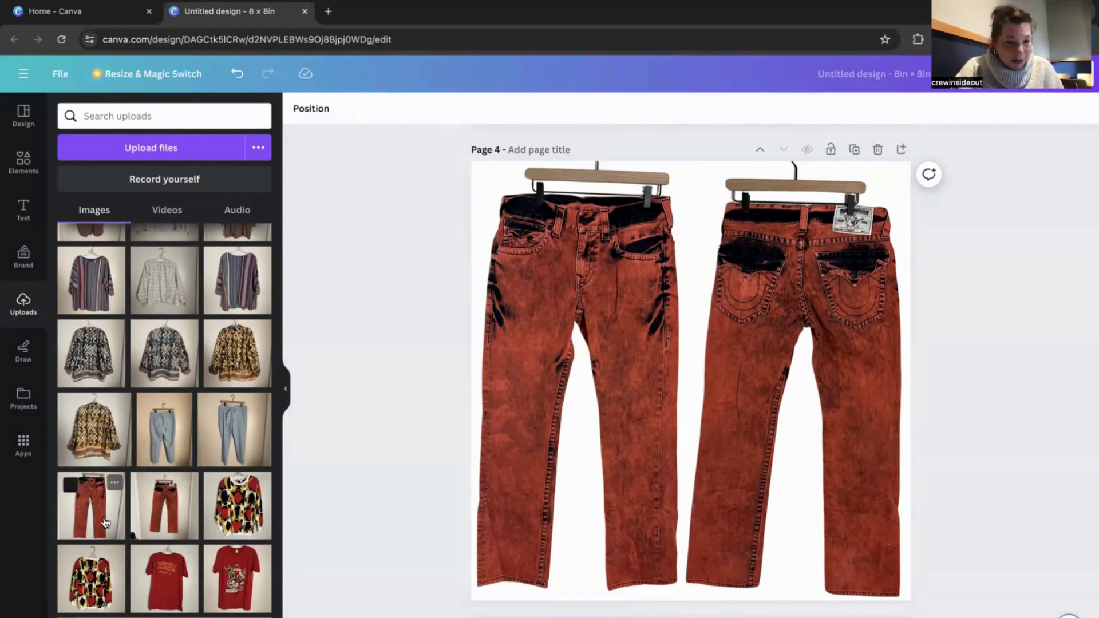
scroll(138, 492, up, 5)
scroll(140, 484, down, 1)
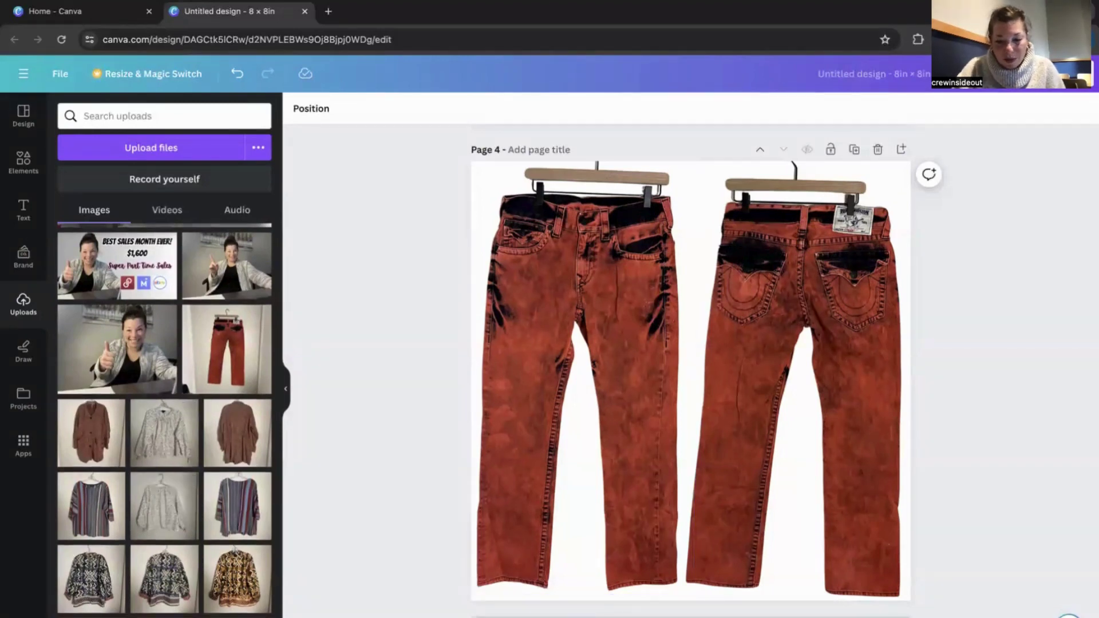
Add Page 5 with the printed hooded top photo, stretched corner to corner to fill it.
click(690, 612)
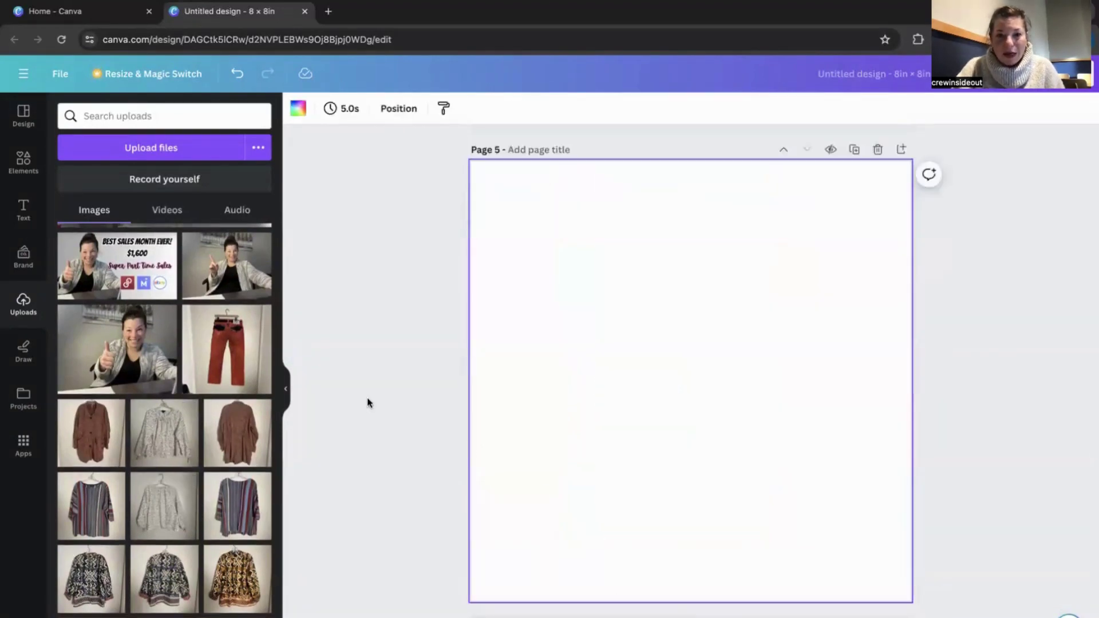
scroll(189, 427, down, 20)
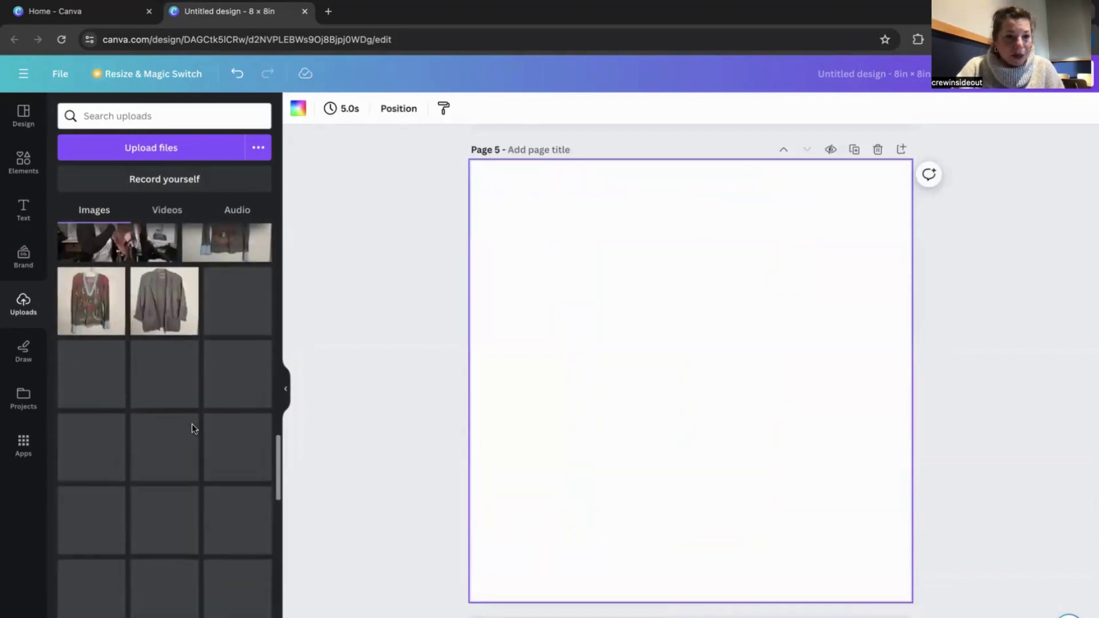
scroll(191, 423, up, 2)
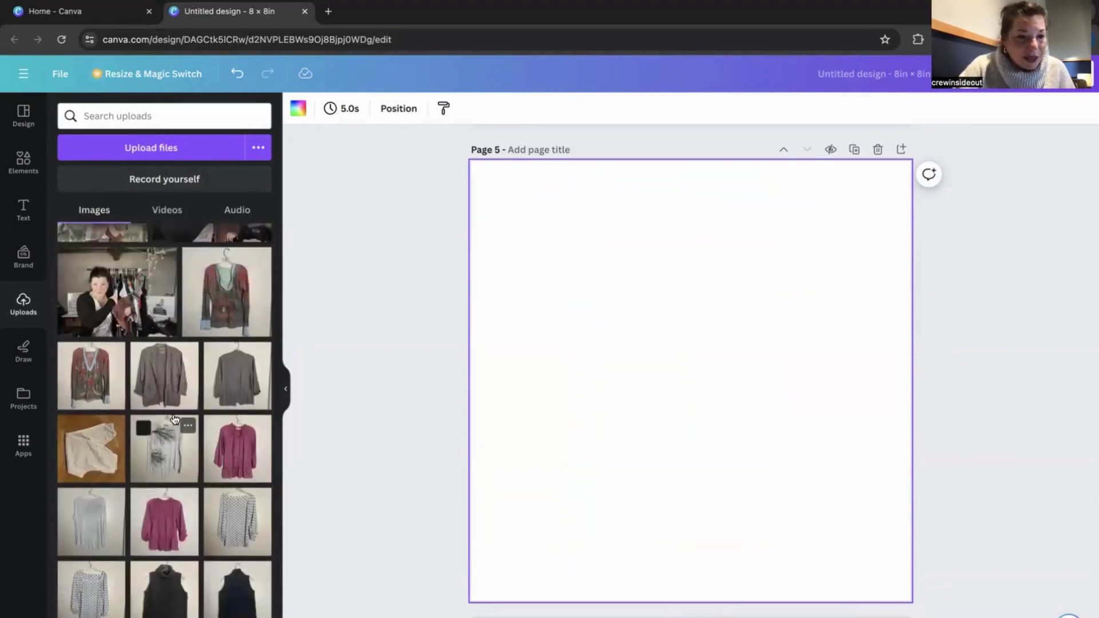
click(95, 396)
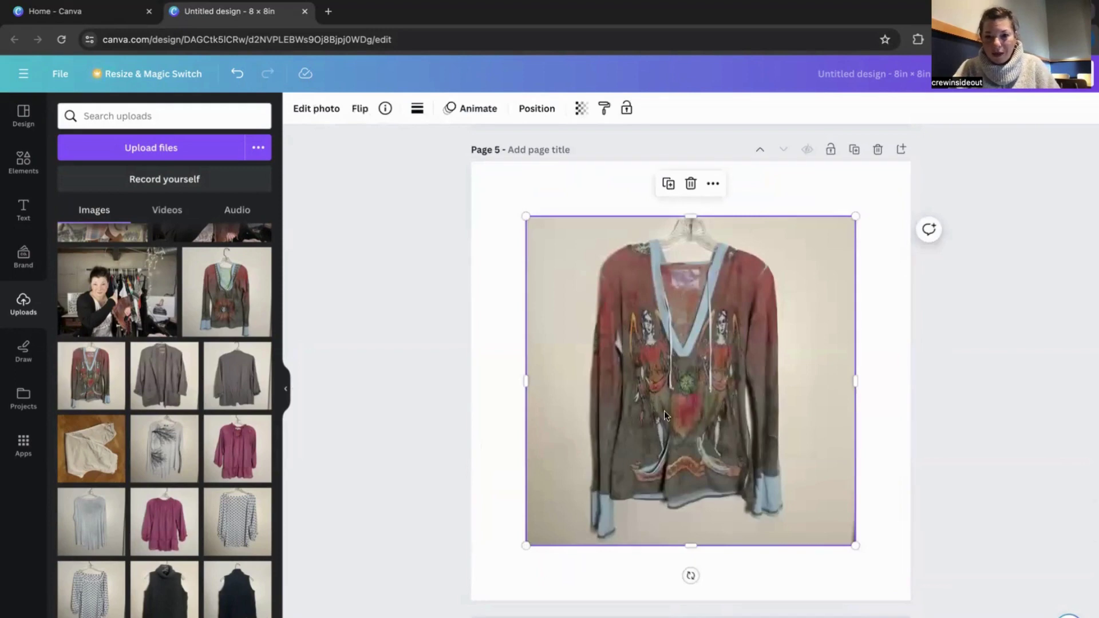
drag(524, 217, 470, 161)
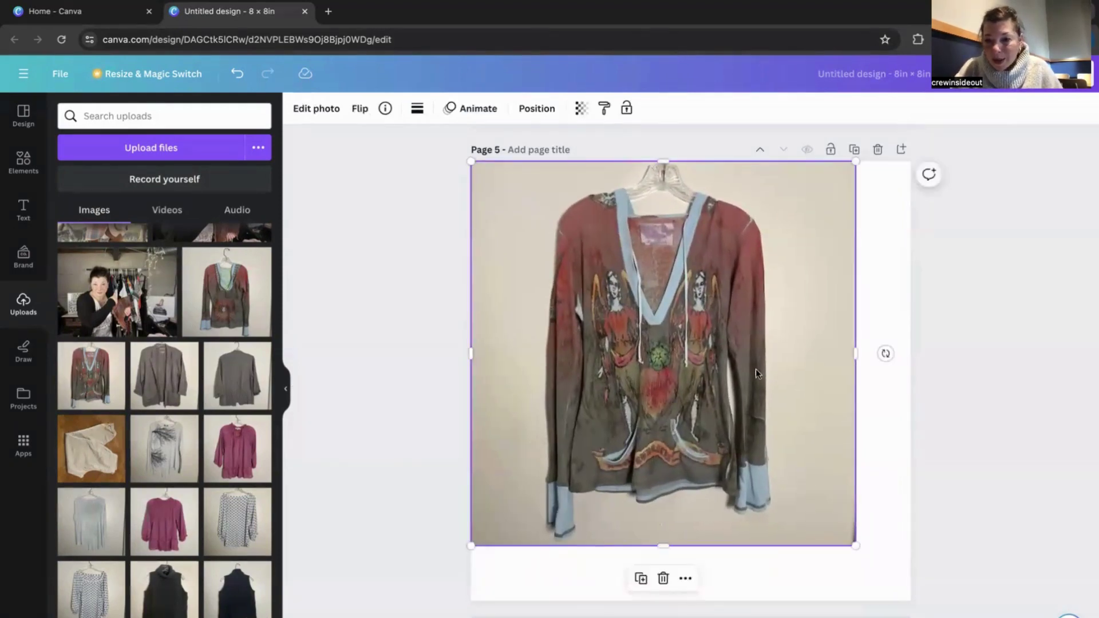
drag(852, 543, 914, 593)
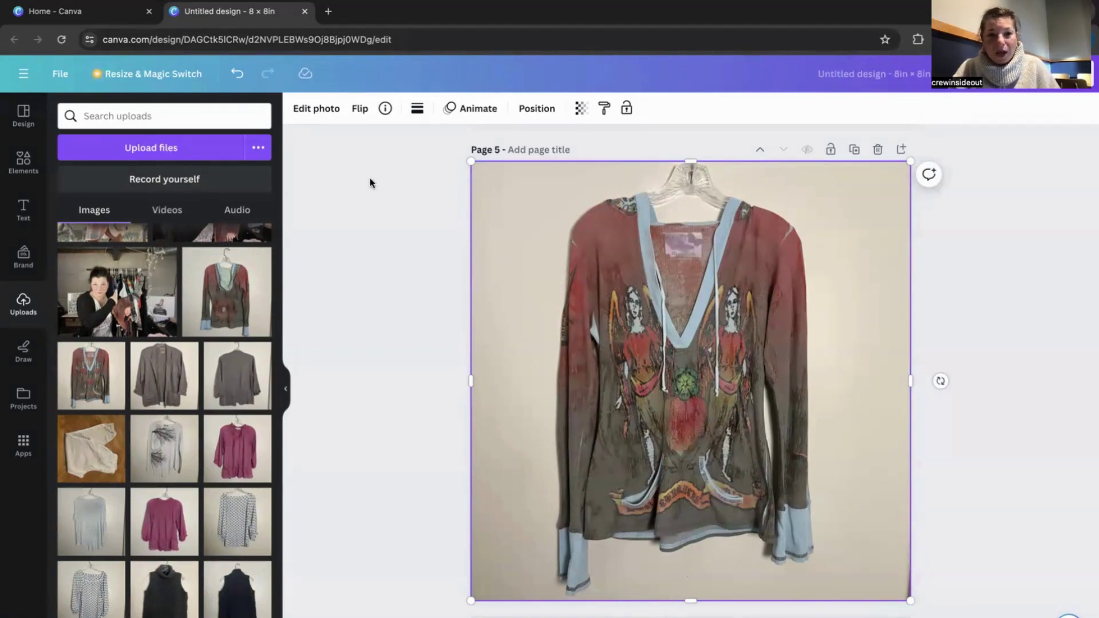
Remove the hooded top's background, shift it left, and add the back-view hoodie photo.
click(324, 114)
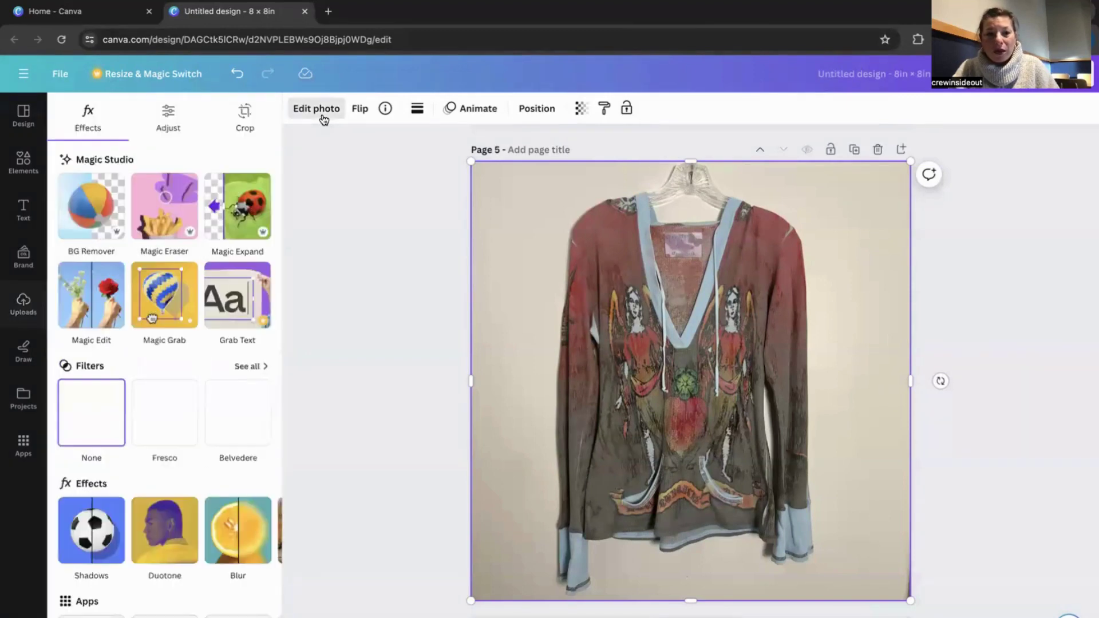
click(97, 232)
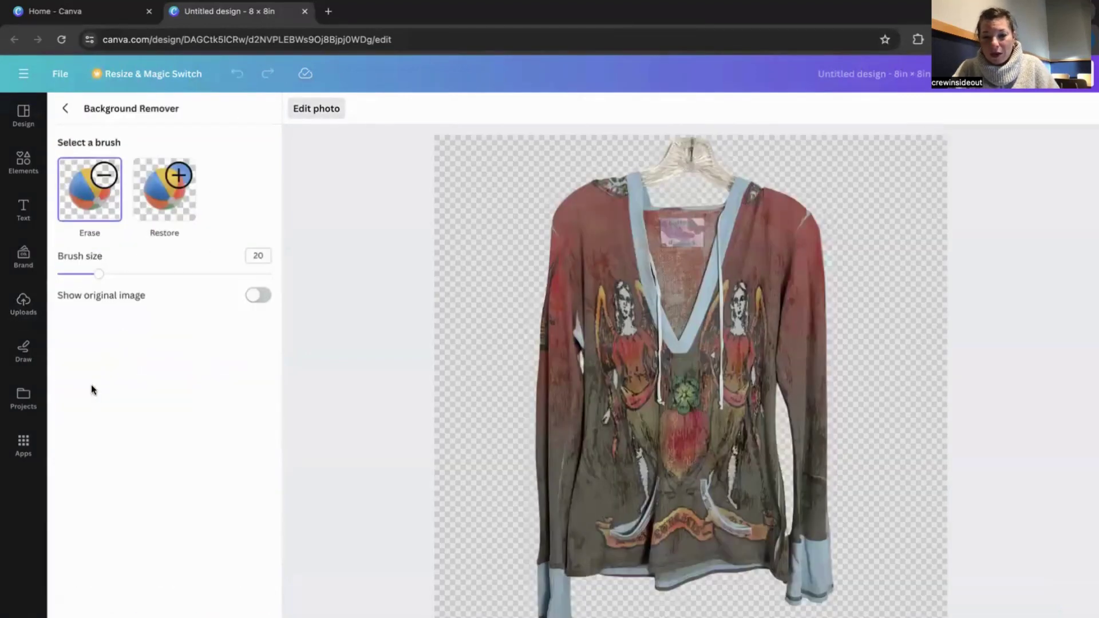
click(64, 109)
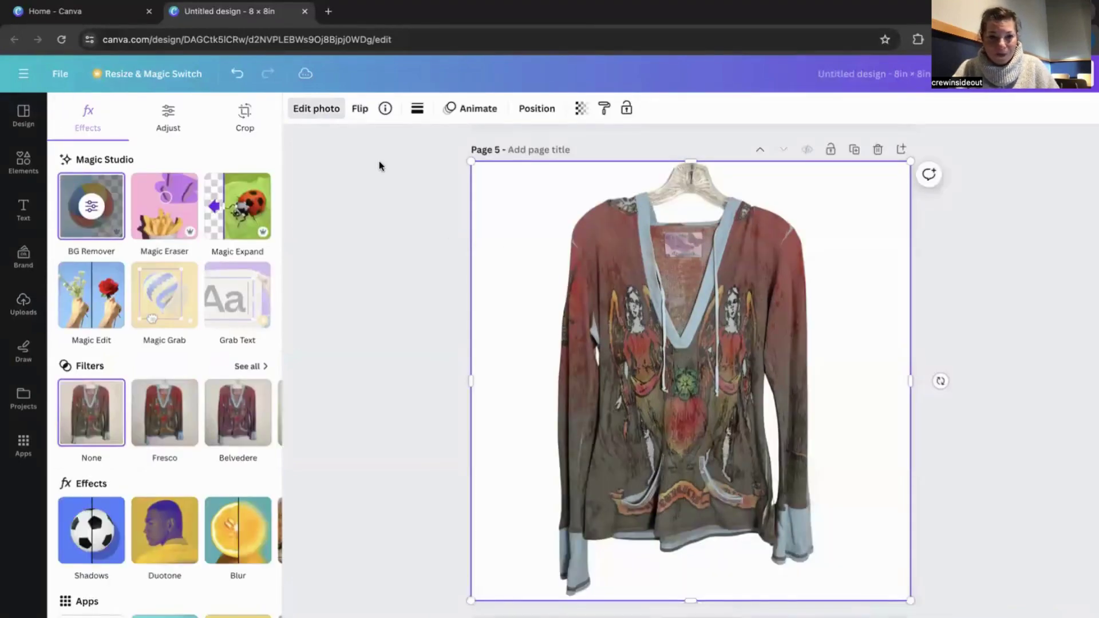
drag(581, 269, 530, 269)
key(Escape)
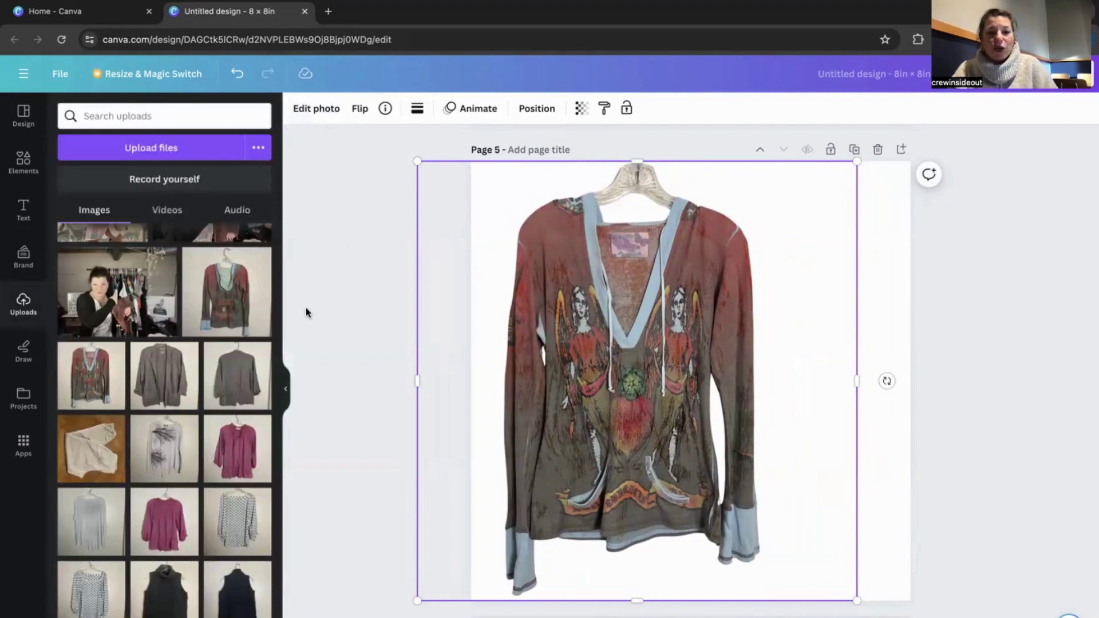
click(229, 318)
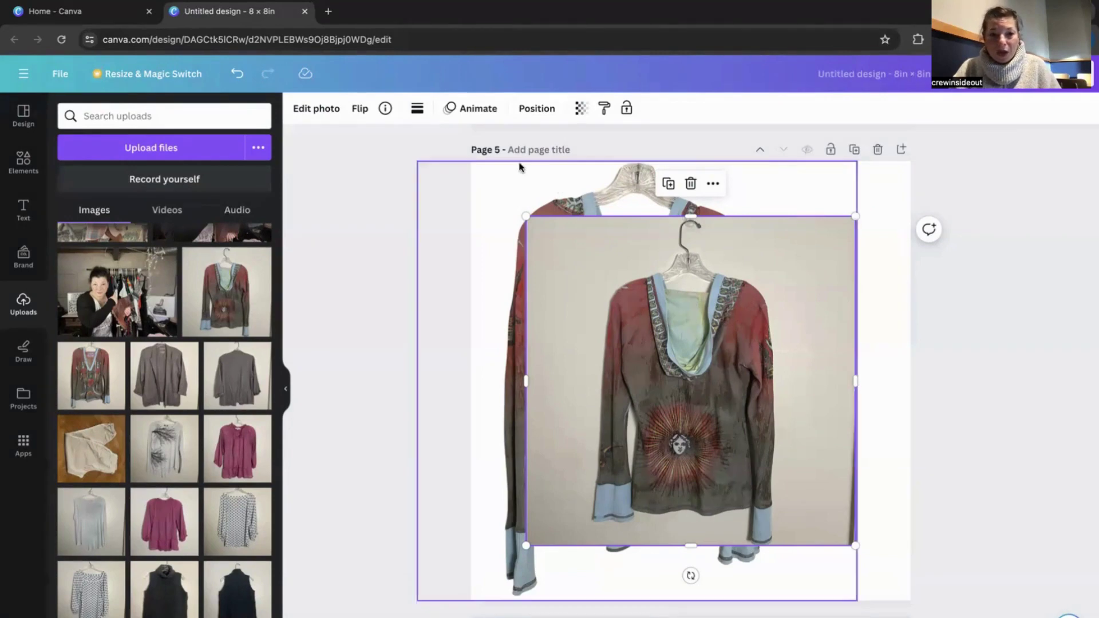
Cut out the back-view hoodie, move it lower right, and shrink the front view to about 7.4 in.
click(312, 110)
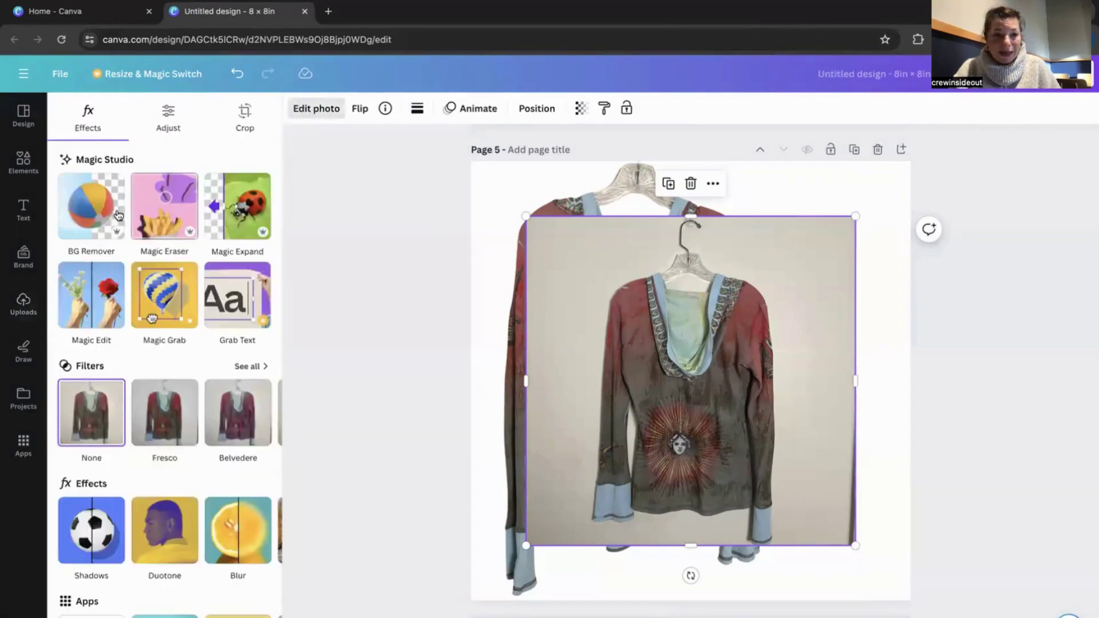
click(91, 206)
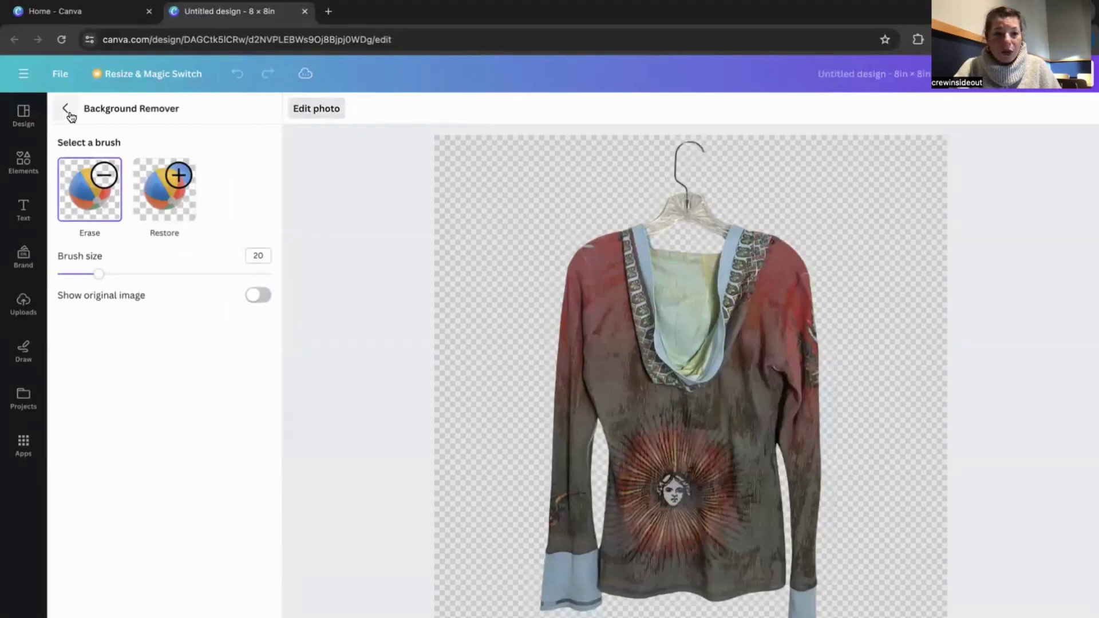
click(65, 109)
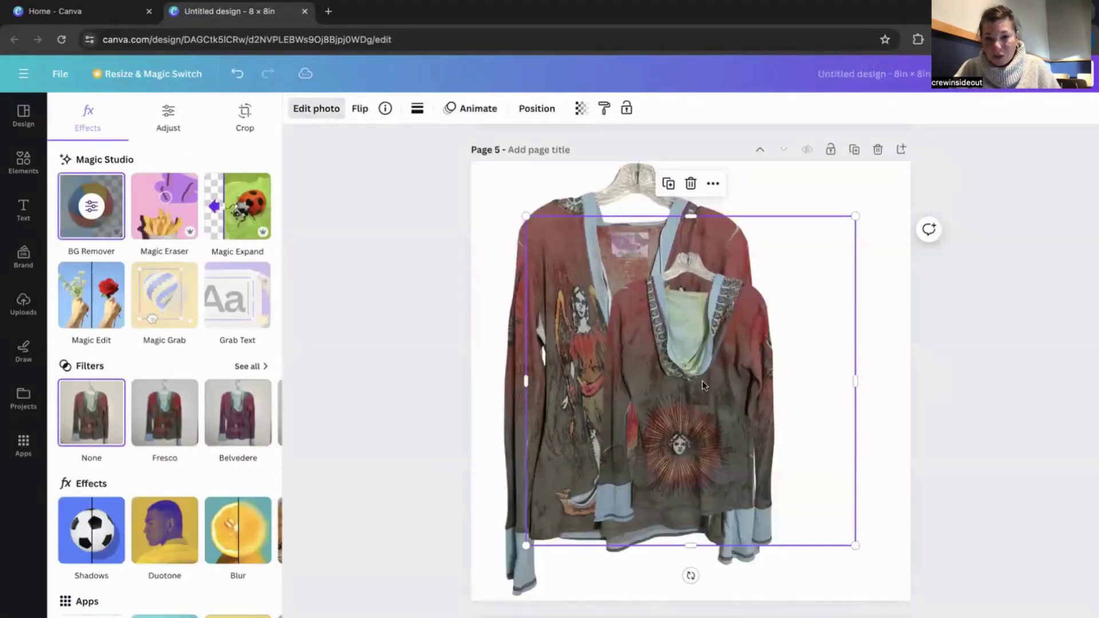
drag(704, 385, 812, 432)
click(559, 377)
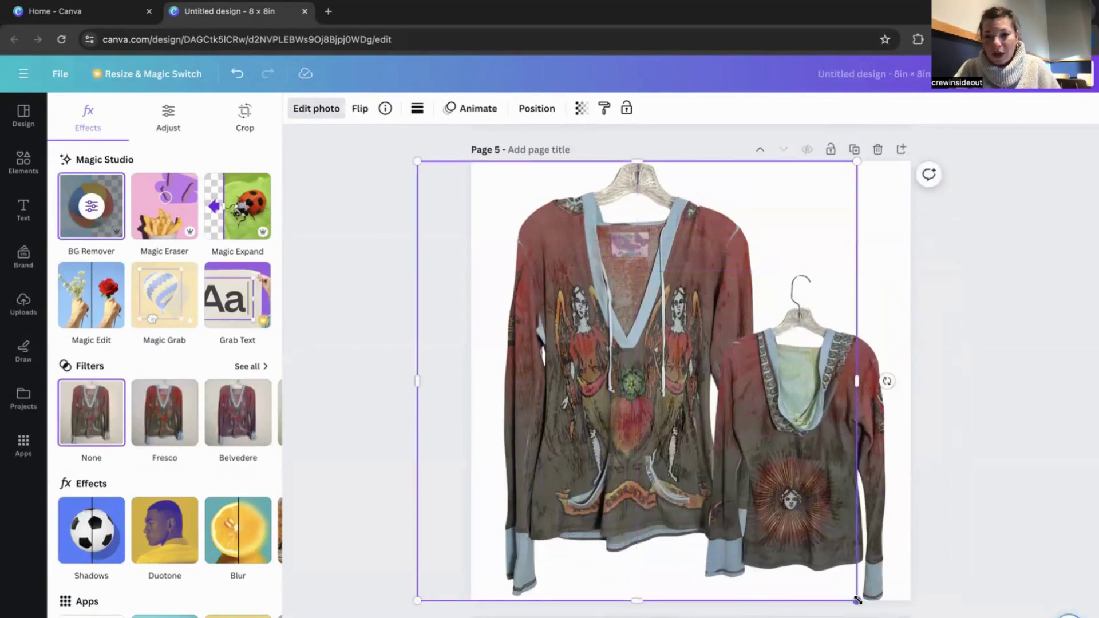
drag(851, 596, 872, 550)
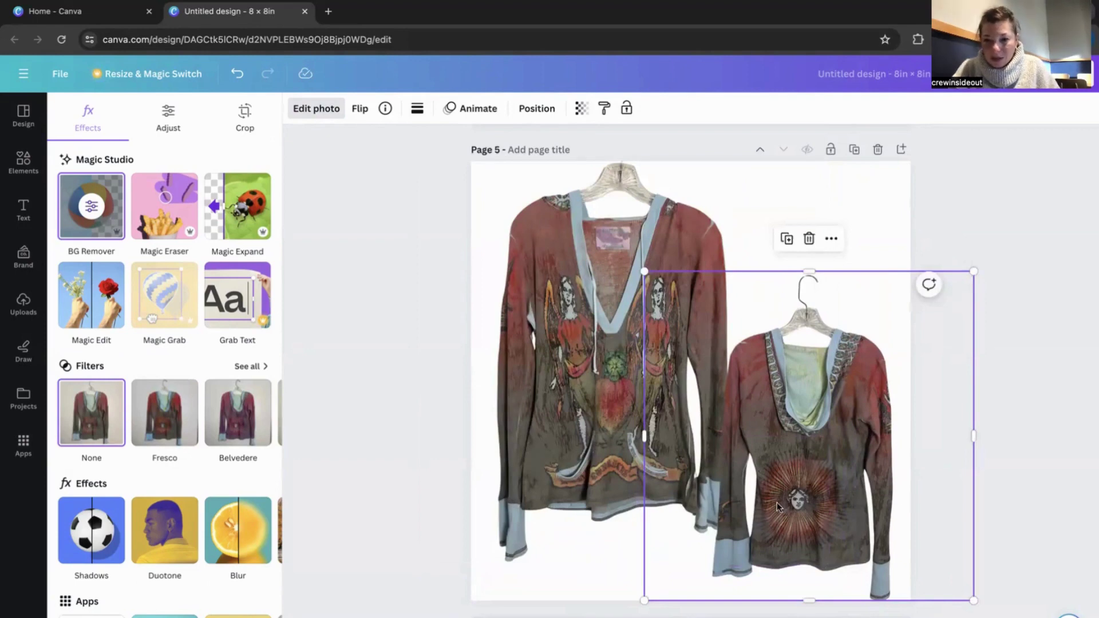
Nudge the back-view hoodie right and crop its top and left, leaving a 4.8 × 2.8 in strip.
click(975, 205)
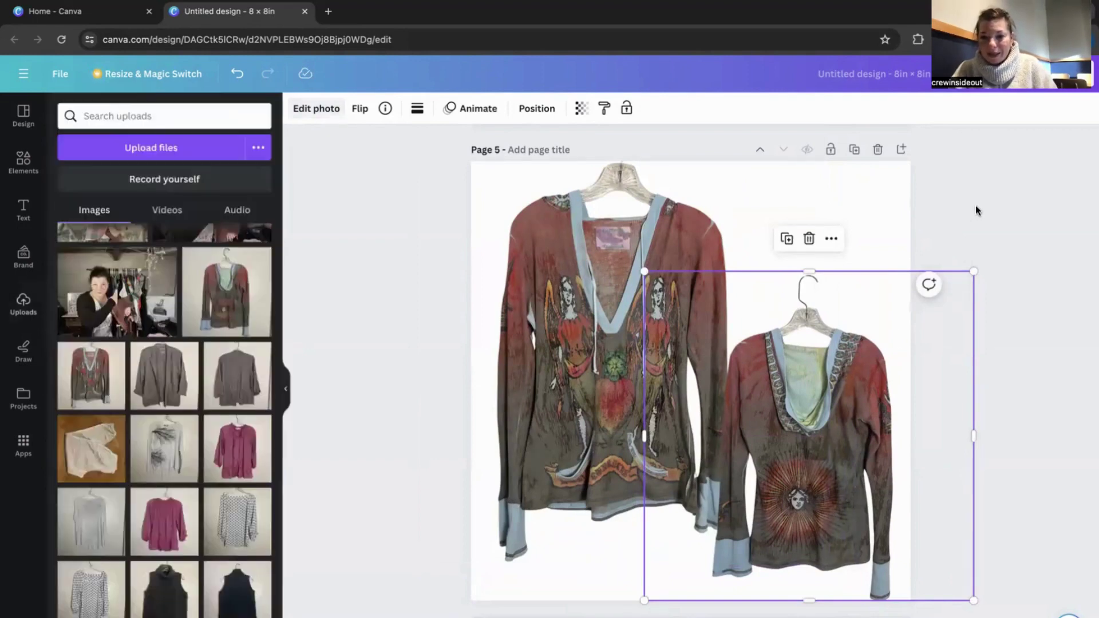
click(975, 205)
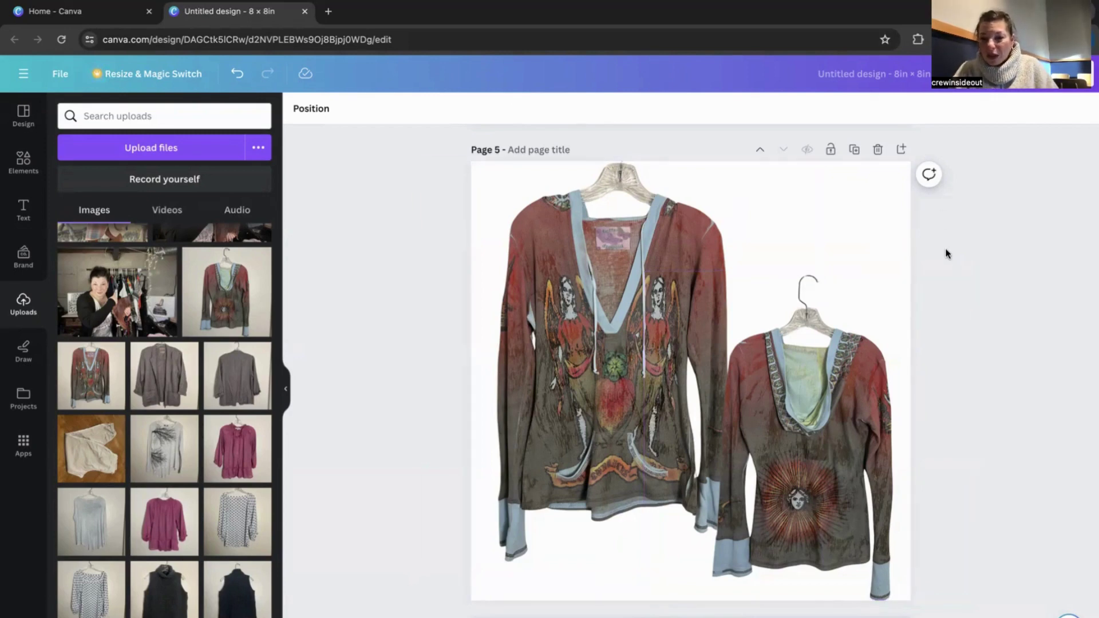
drag(815, 380, 825, 379)
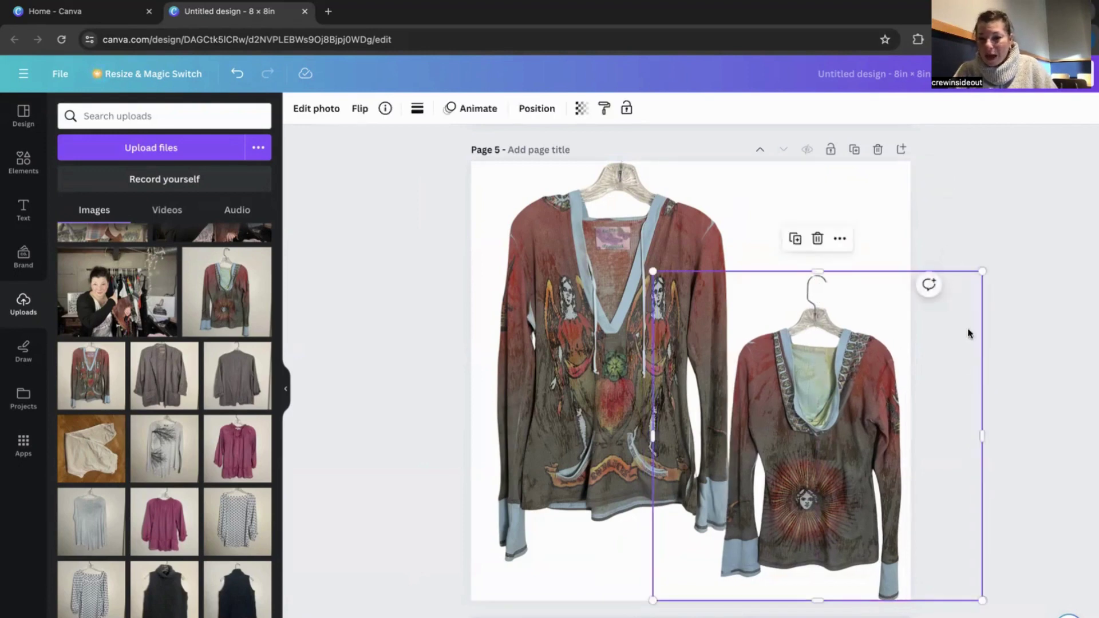
click(1020, 307)
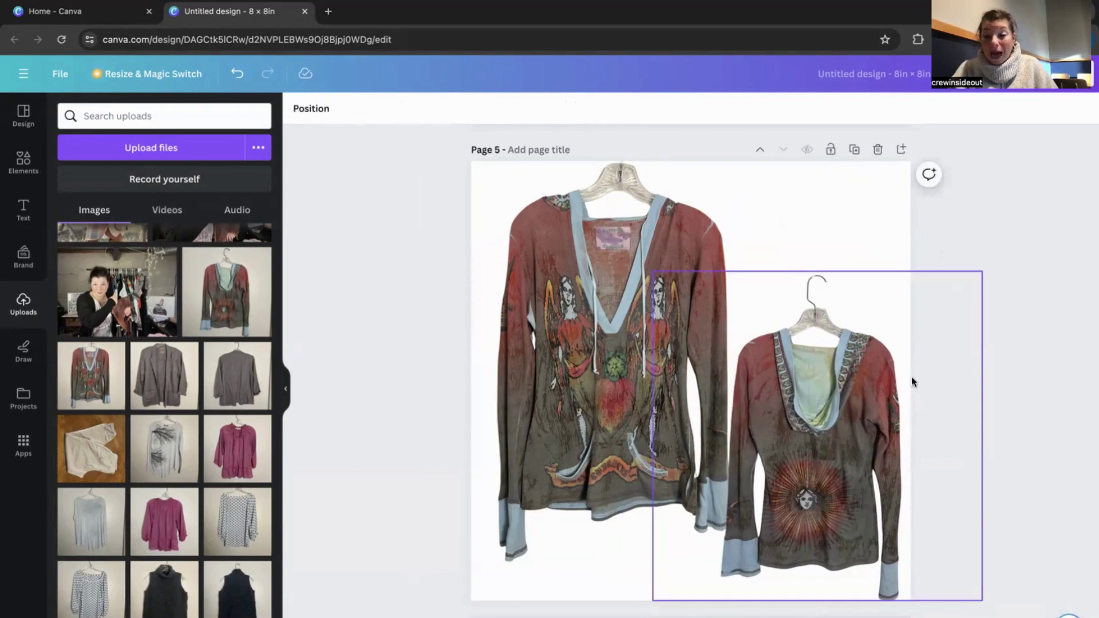
click(860, 390)
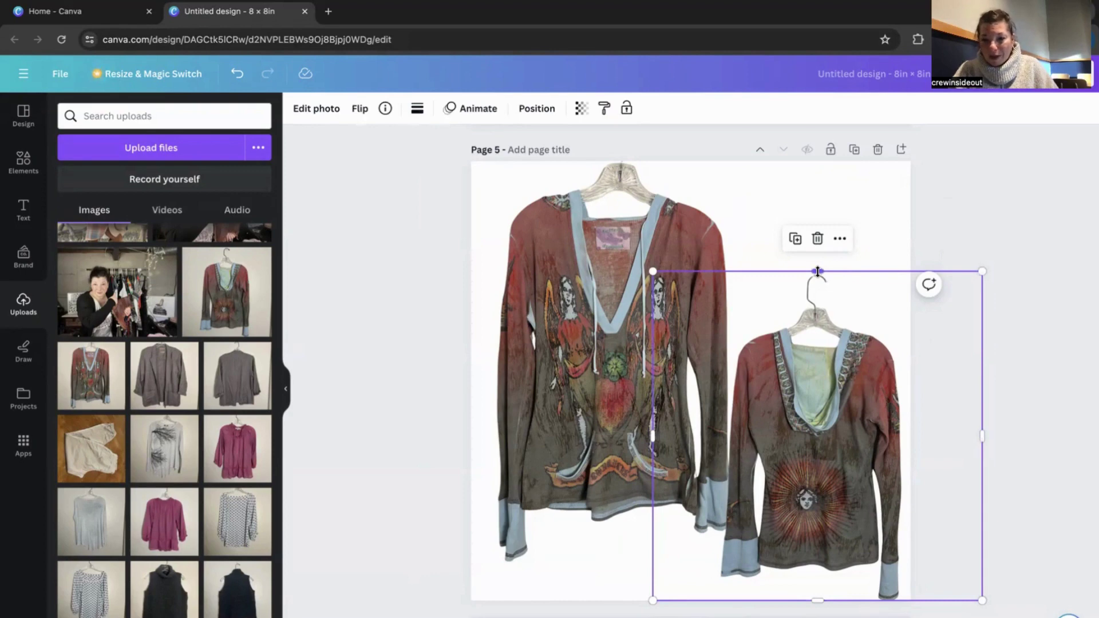
drag(817, 271, 820, 448)
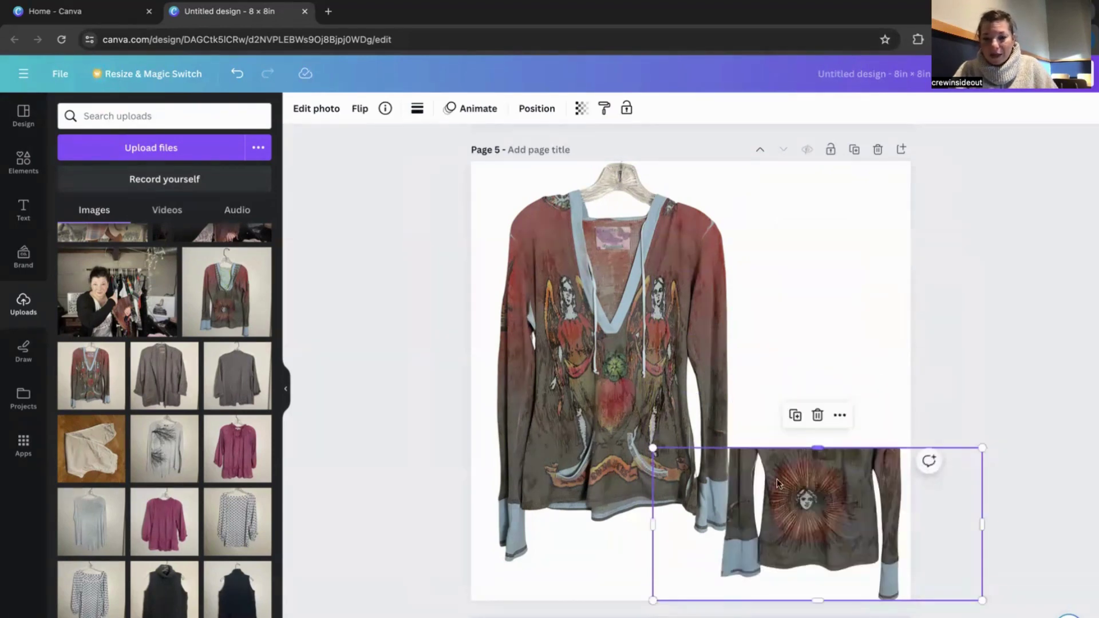
drag(653, 524, 718, 522)
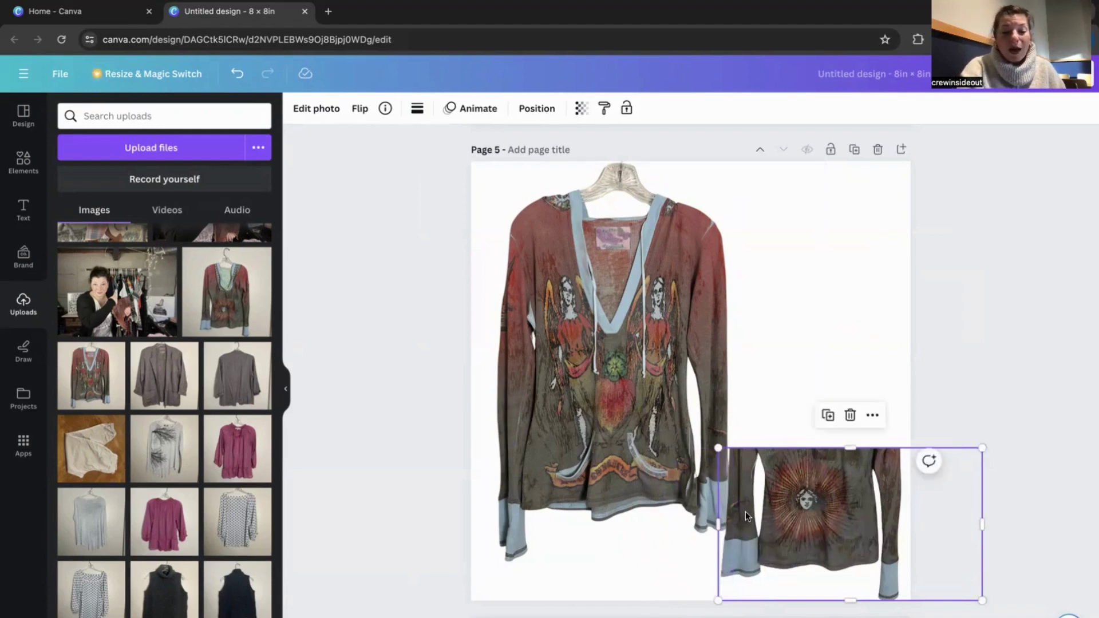
Undo the back-view hoodie crop so the whole hoodie shows again.
key(ctrl+z)
key(ctrl+z)
key(ctrl+z)
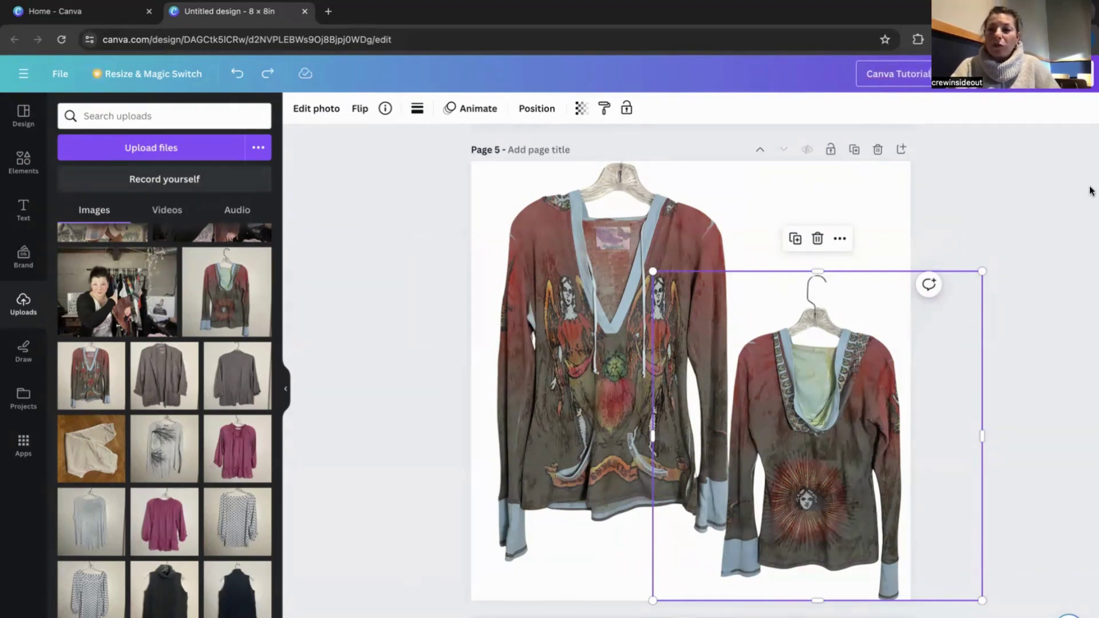
Bring up the sharing options for the 'Canva Tutorial' design.
click(1055, 90)
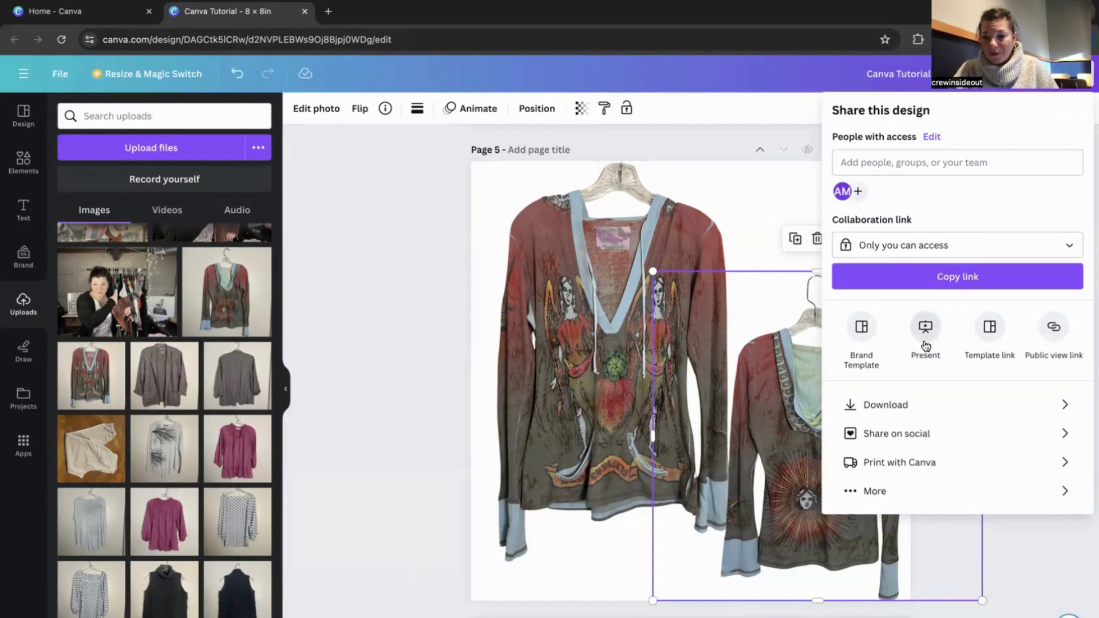
Set the download to PNG at 2,000 × 2,000 px with All pages (1–5) selected.
click(877, 406)
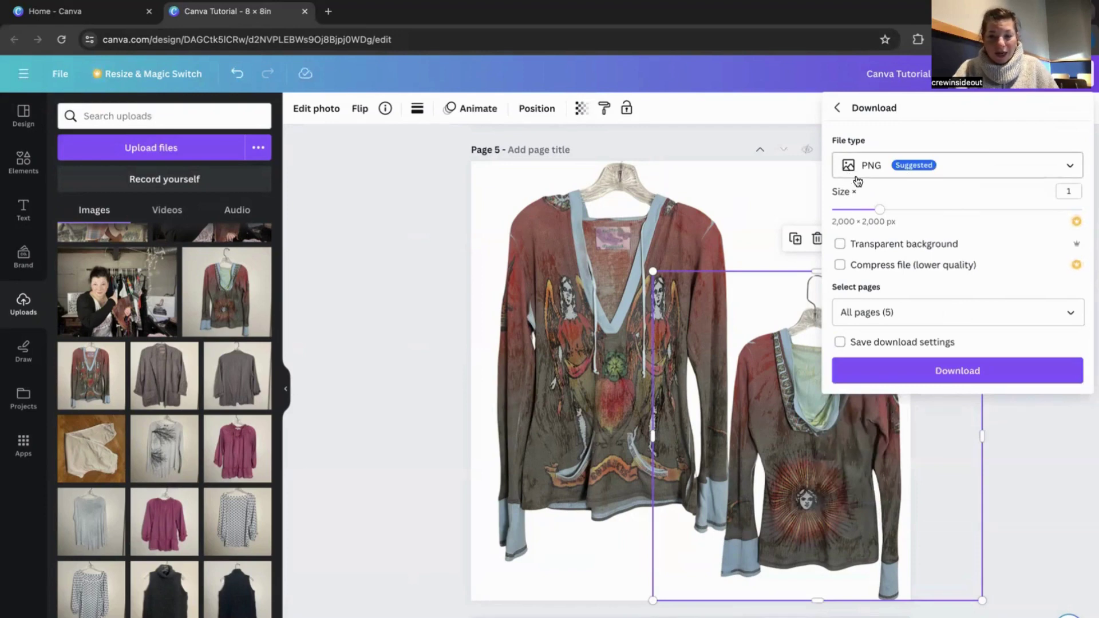
click(925, 170)
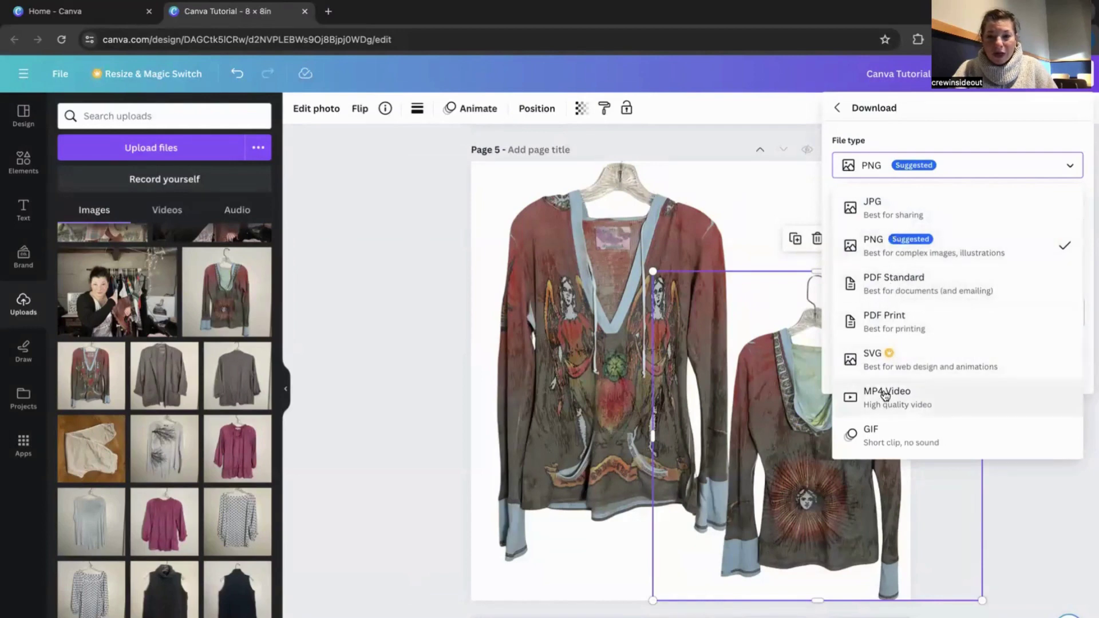
click(902, 253)
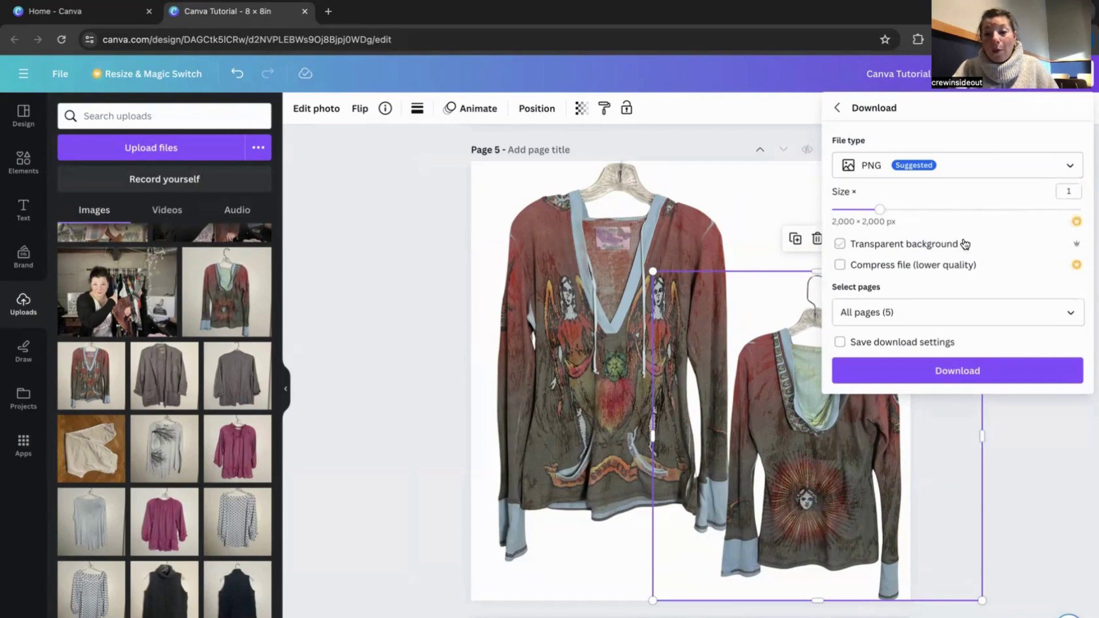
click(1068, 318)
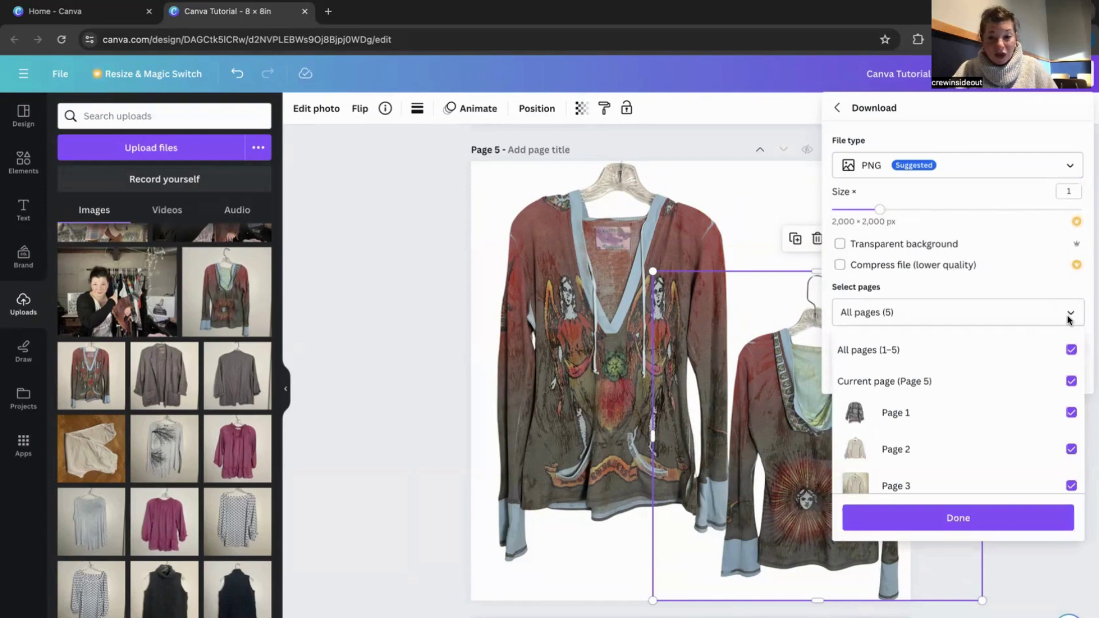
click(972, 349)
click(879, 426)
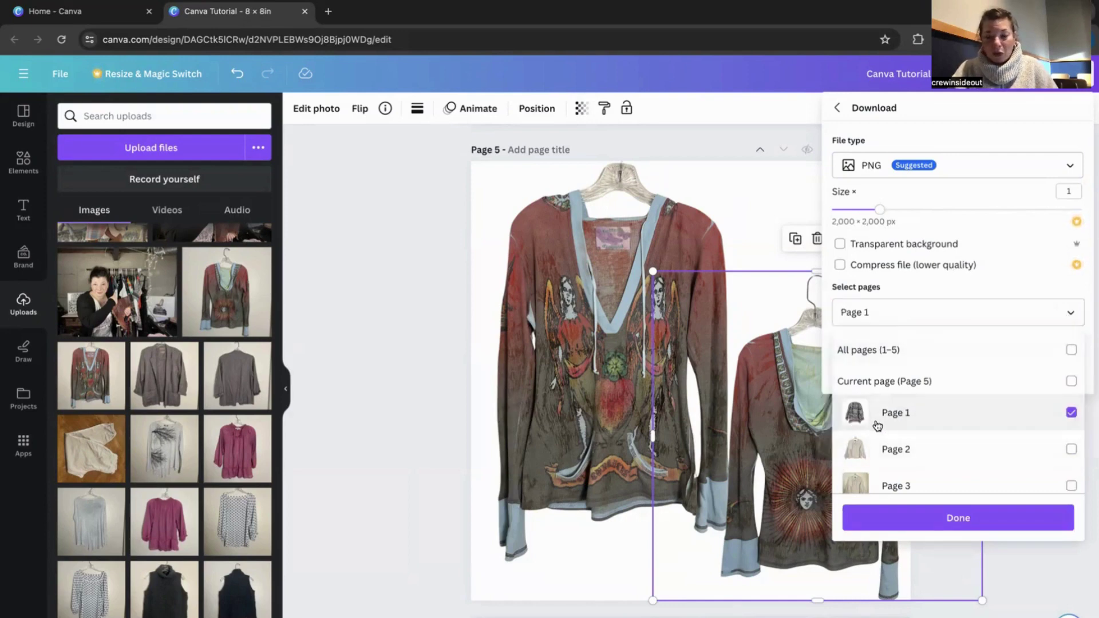
click(895, 449)
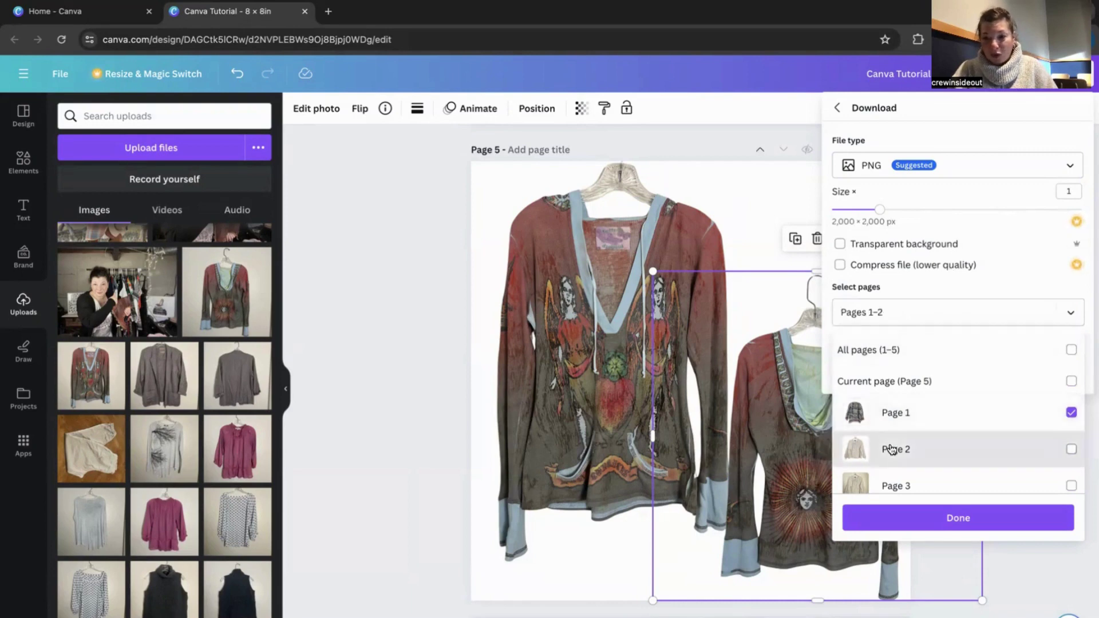
click(907, 350)
click(907, 351)
click(907, 351)
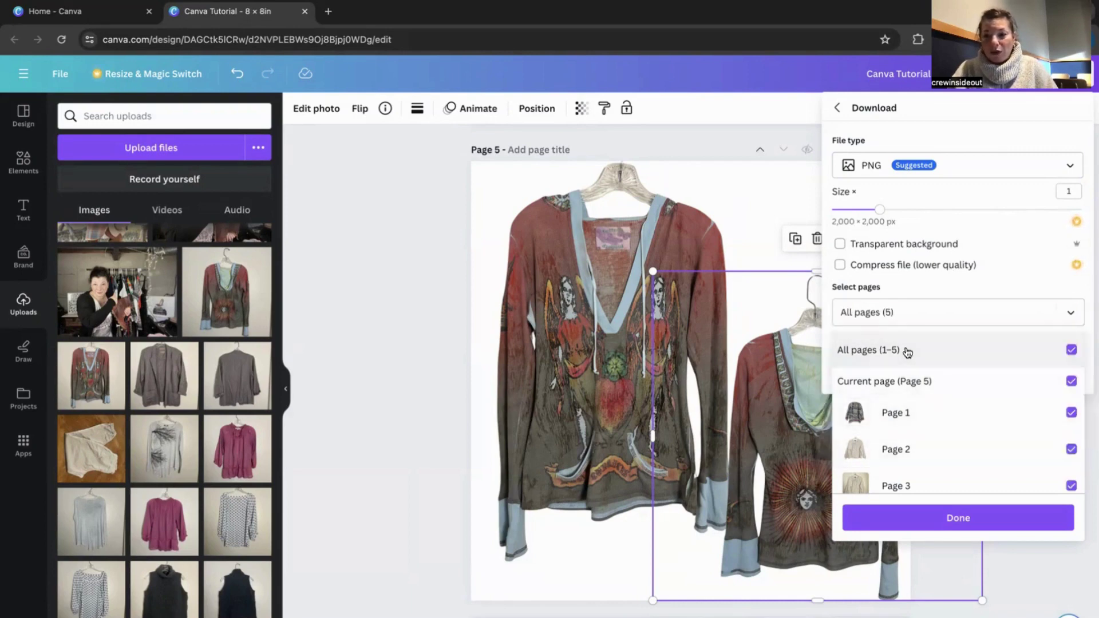
click(909, 522)
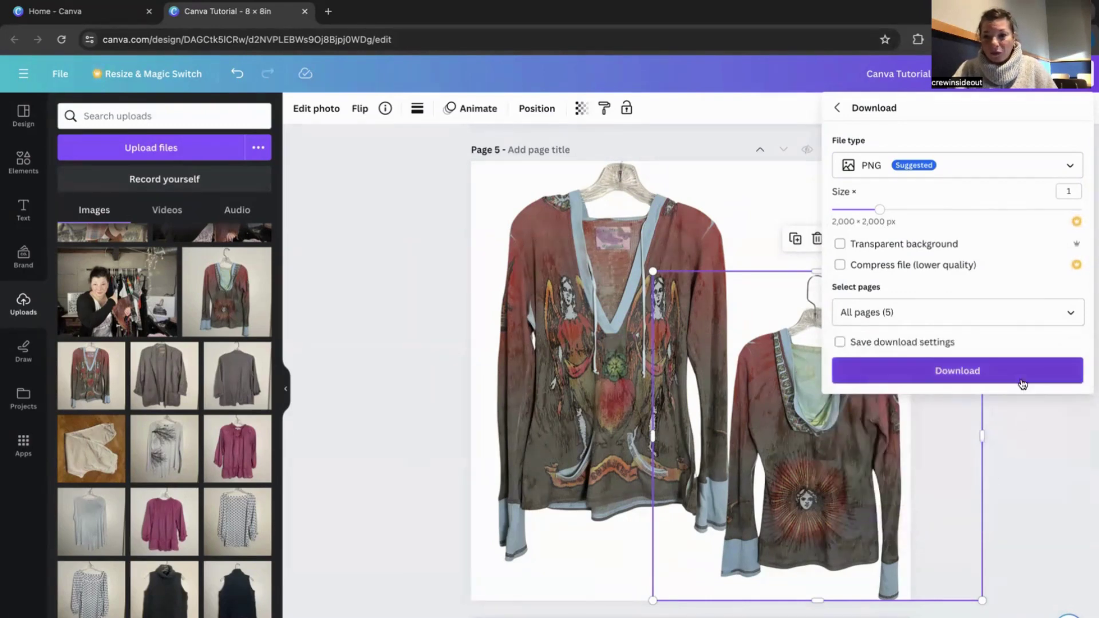
Download all five Canva Tutorial pages as PNG images.
click(1001, 382)
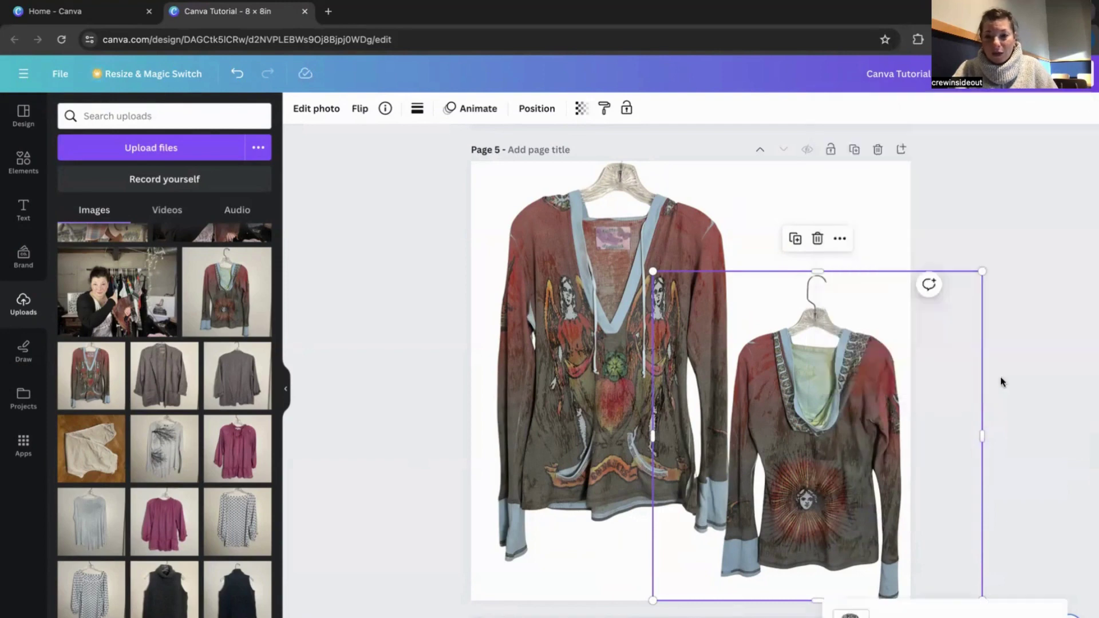